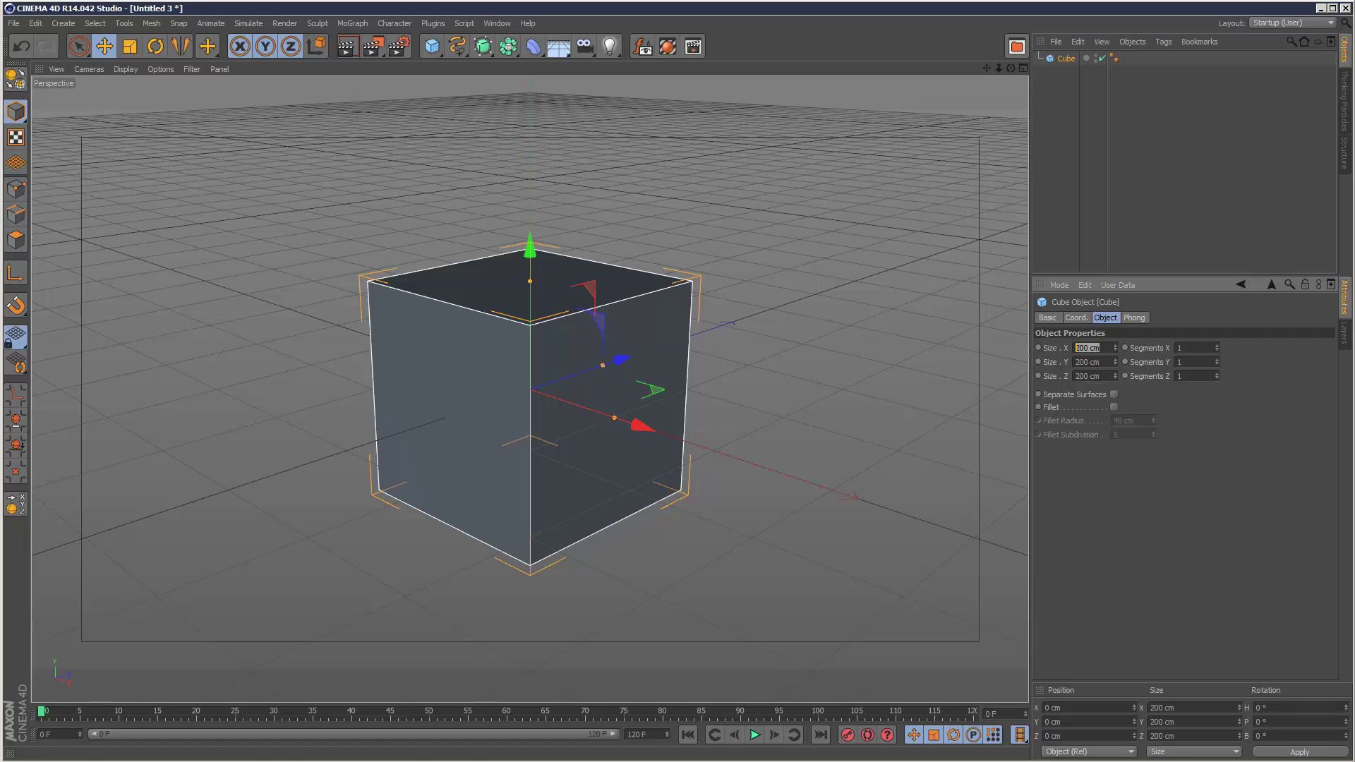
Step: Set the cube's Size X, Y and Z to 20 cm each, then reselect the cube
left_click(1079, 348)
key("Delete")
left_click(1085, 363)
key("Delete")
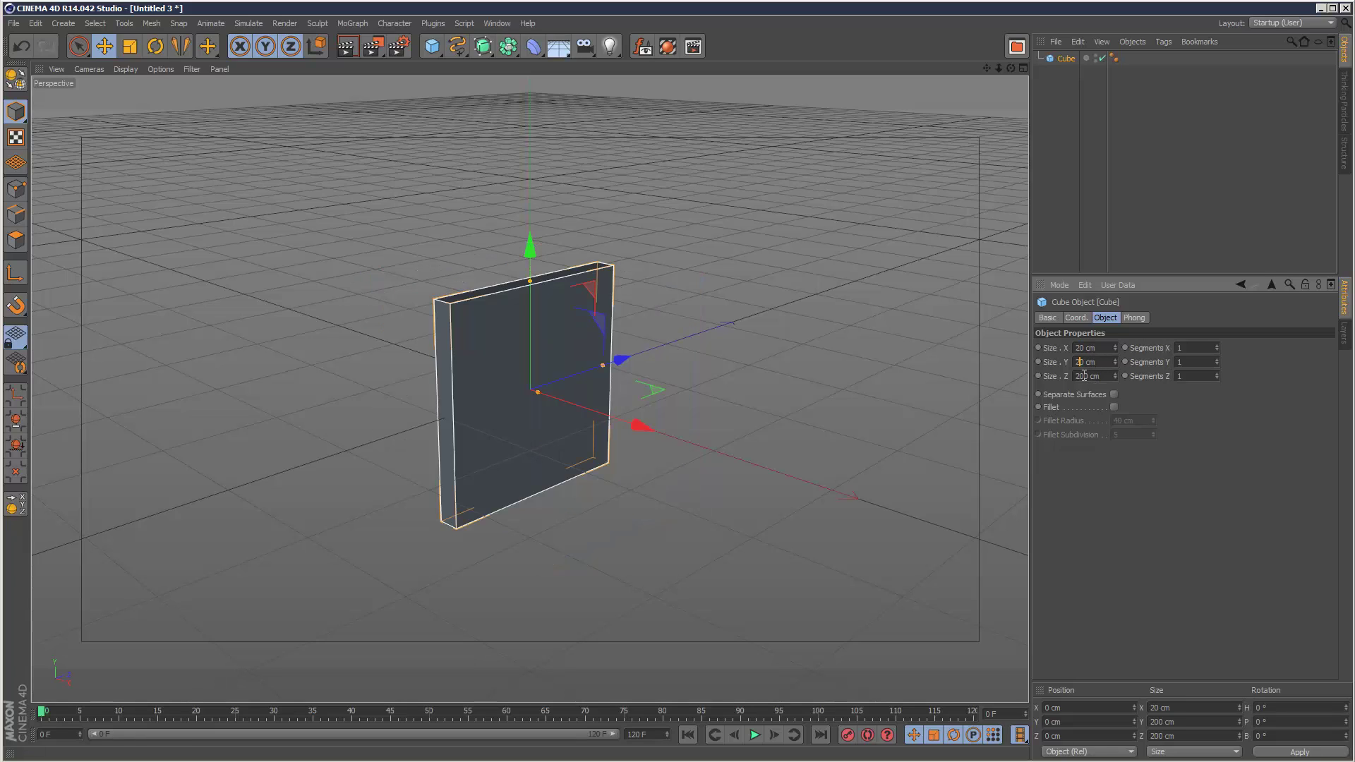
key("Return")
left_click(1139, 230)
left_click(1066, 58)
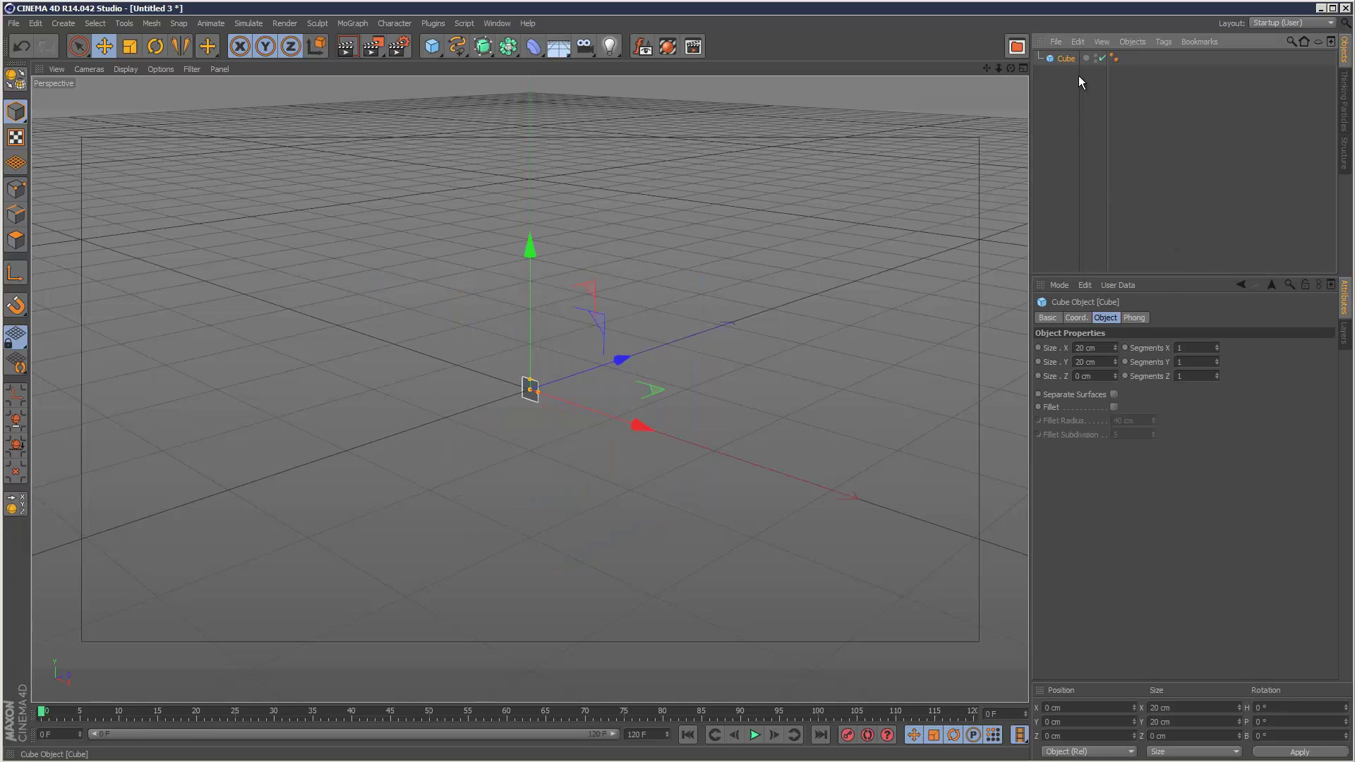
left_click(1172, 162)
left_click(1066, 59)
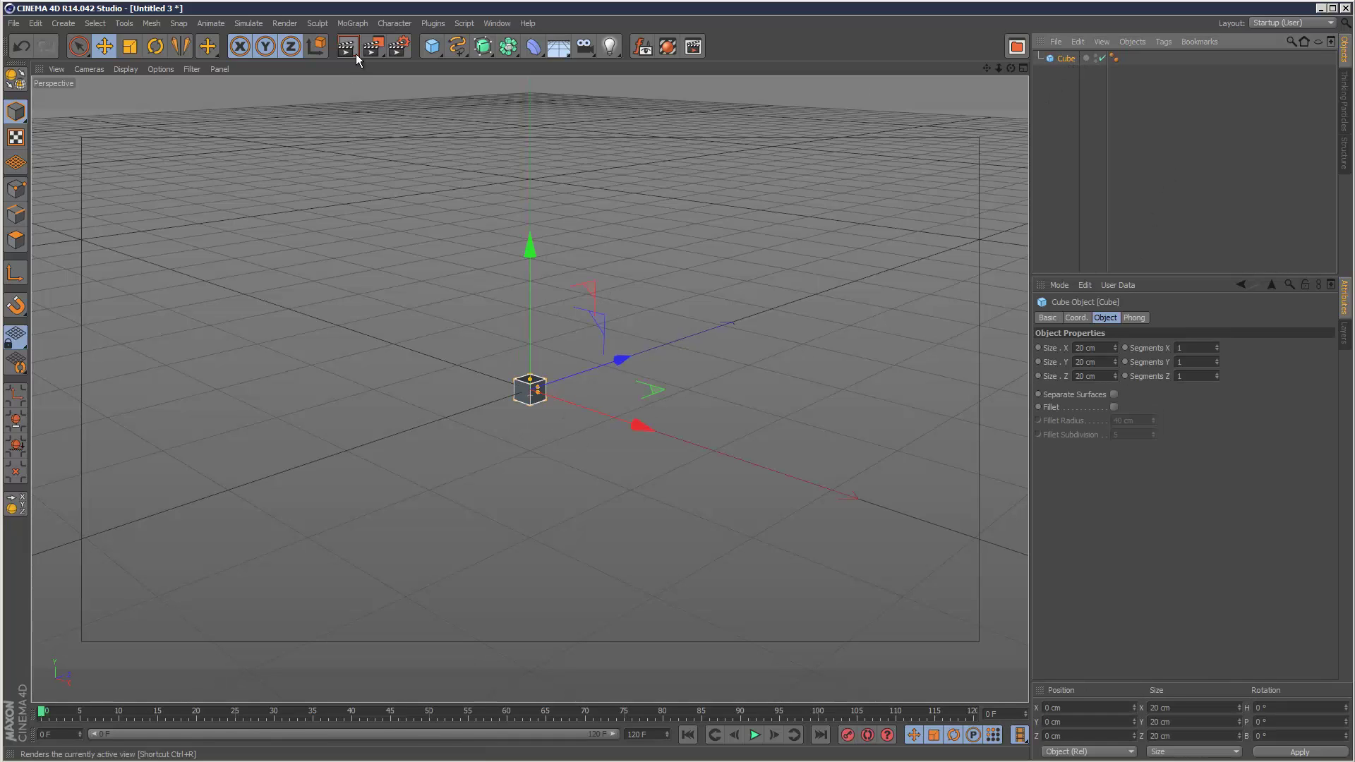
Step: Wrap the cube in a MoGraph Cloner set to a single-layer Grid Array
left_click(353, 23)
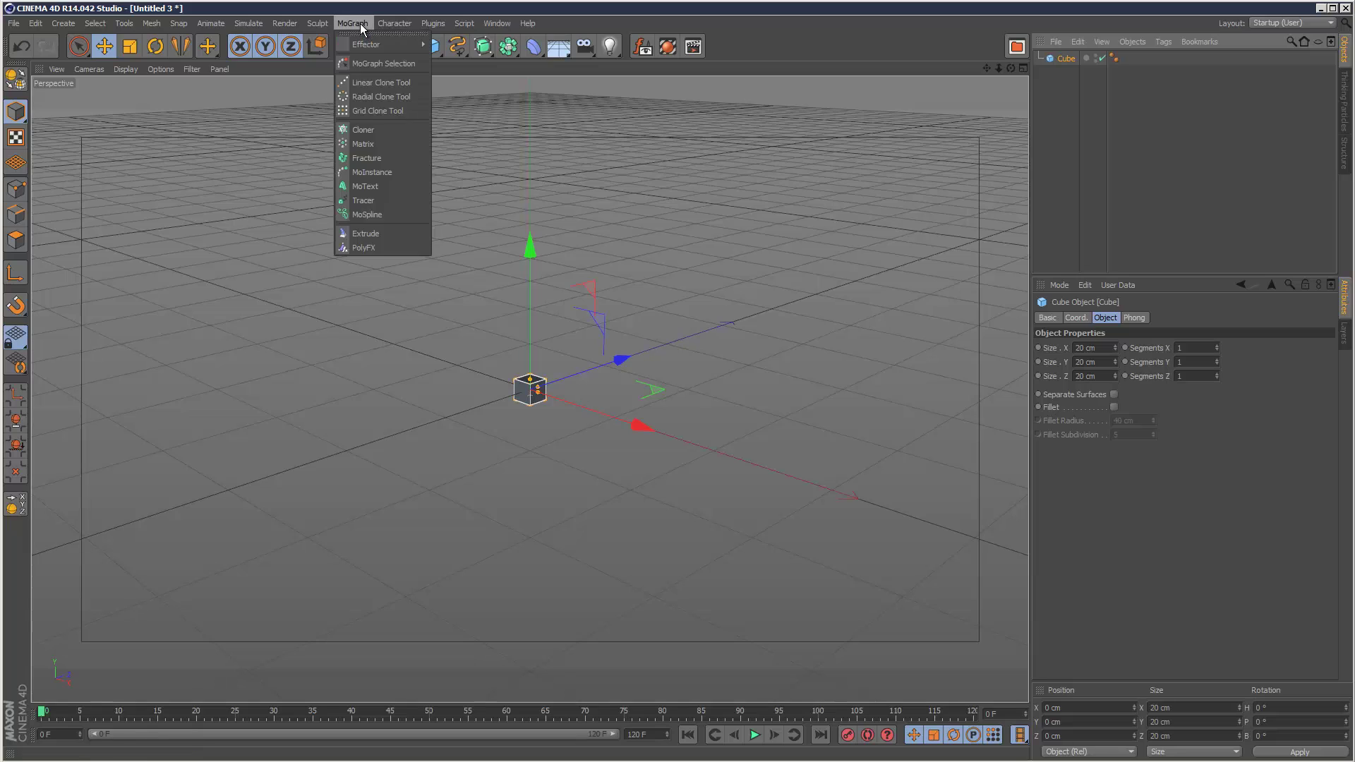
left_click(387, 133, "alt")
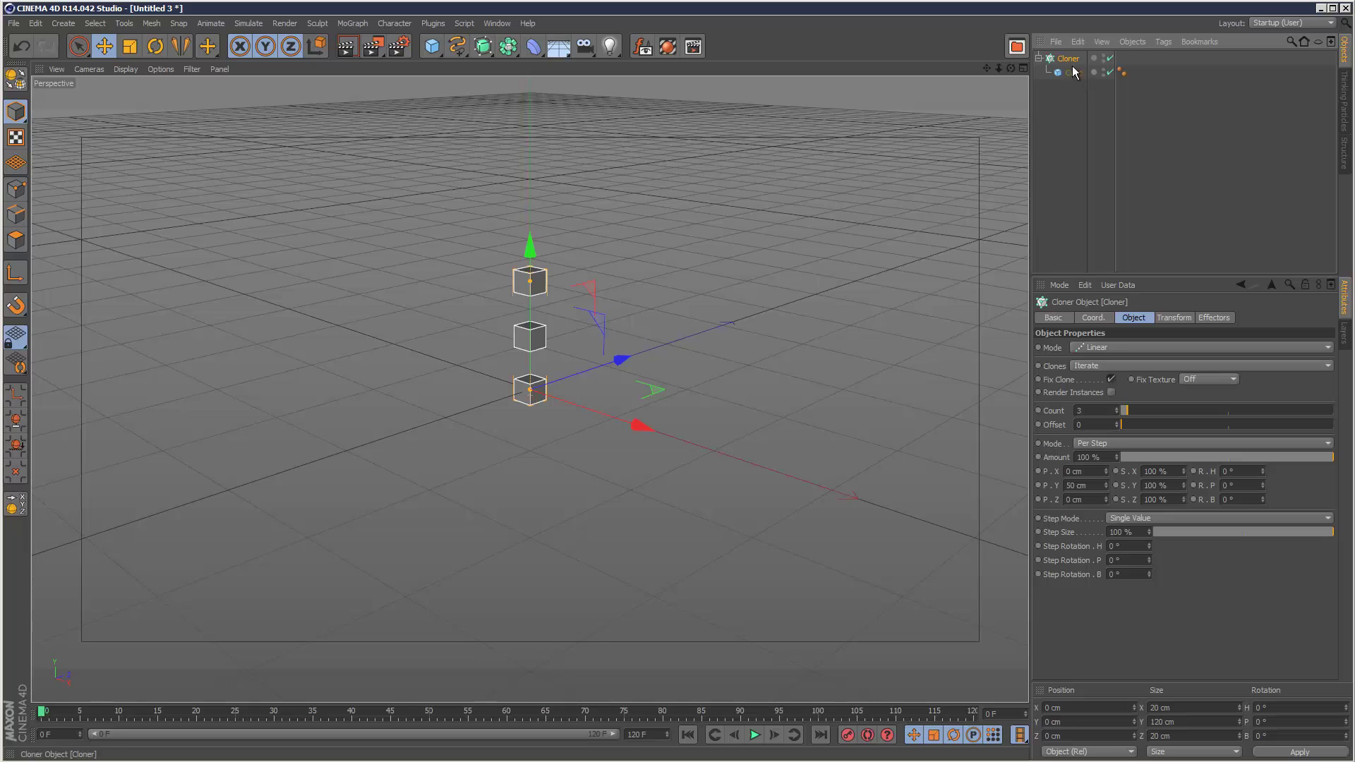
left_click(1124, 345)
left_click(1141, 403)
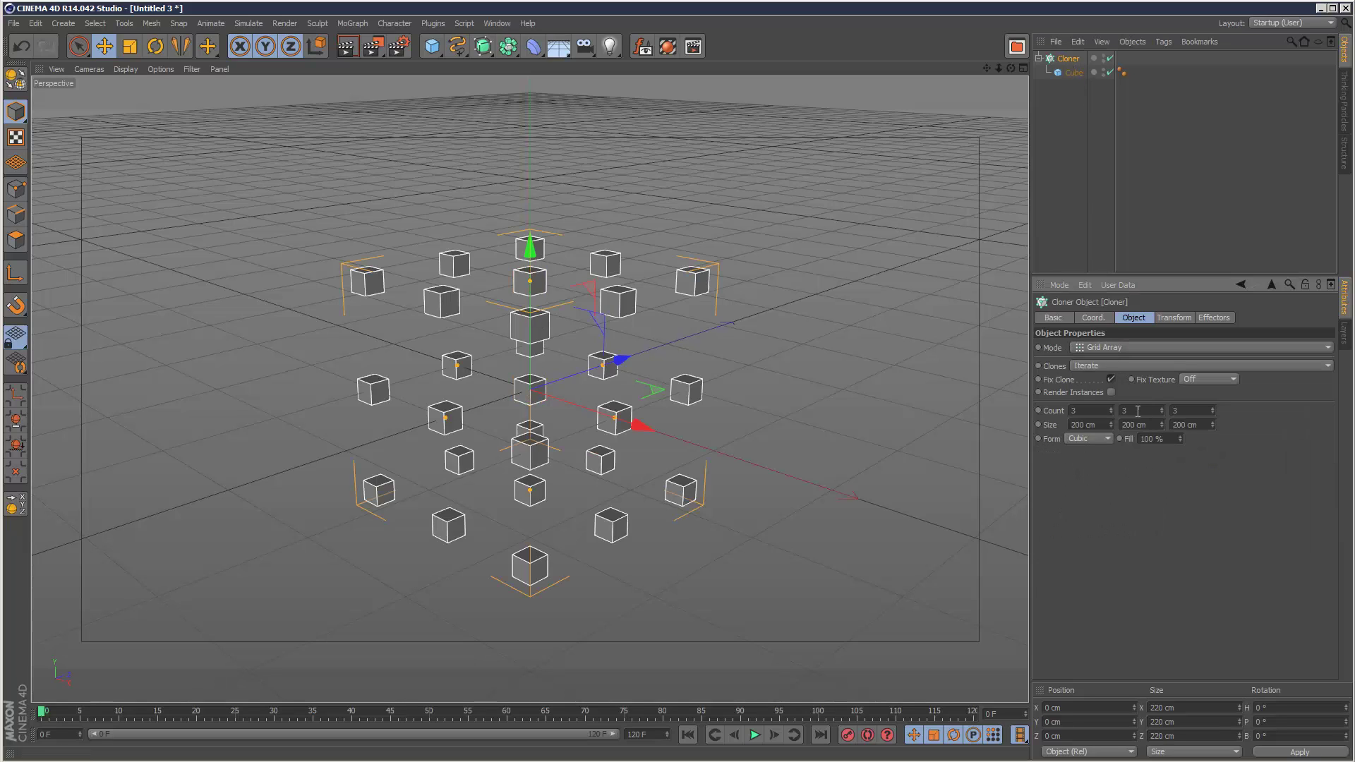
left_click(1162, 413)
left_click(1162, 413)
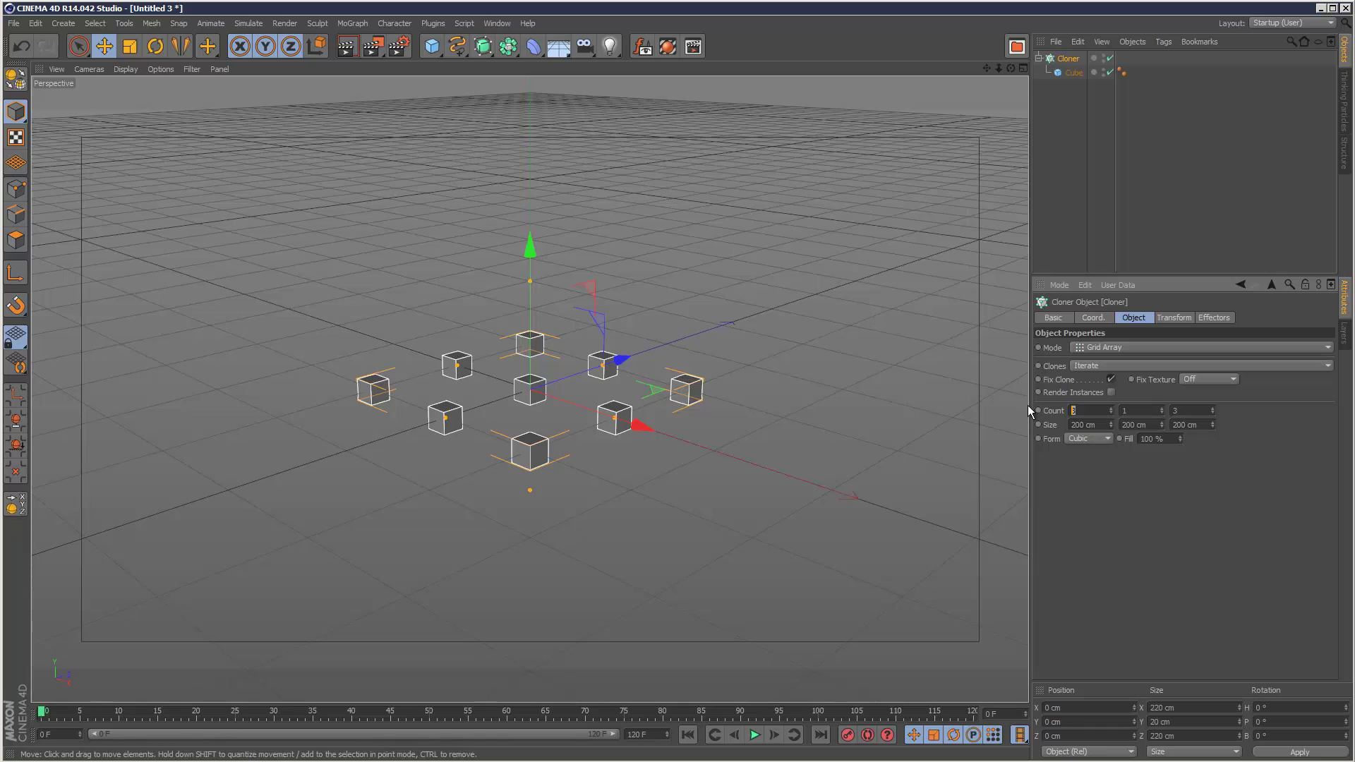
Step: Set the grid count along X and Z, first to 32, then to 40
type("32")
key("Tab")
key("Tab")
type("32")
left_click(1149, 410)
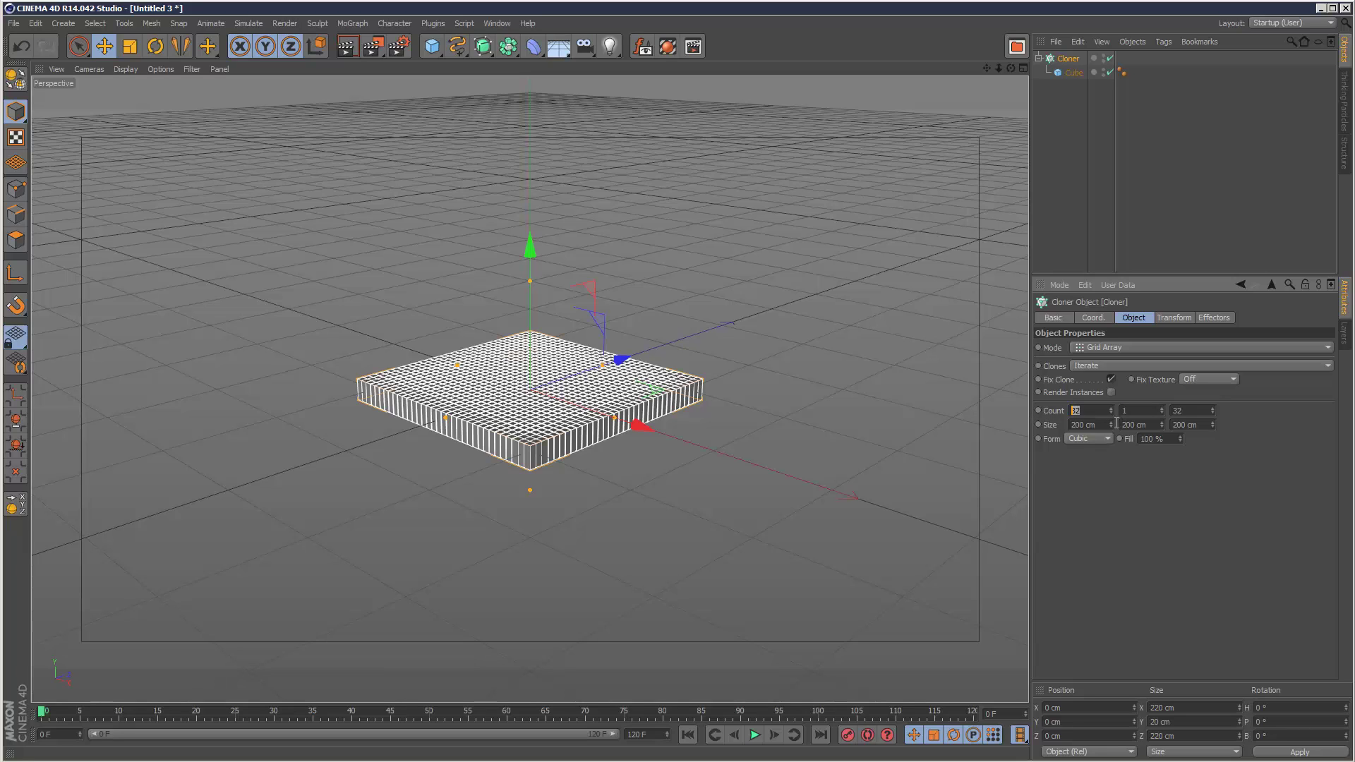
type("40")
key("Tab")
key("Tab")
type("40")
left_click(1178, 248)
Step: Set the Cloner grid's Size X and Z to 800 cm
left_click(1068, 60)
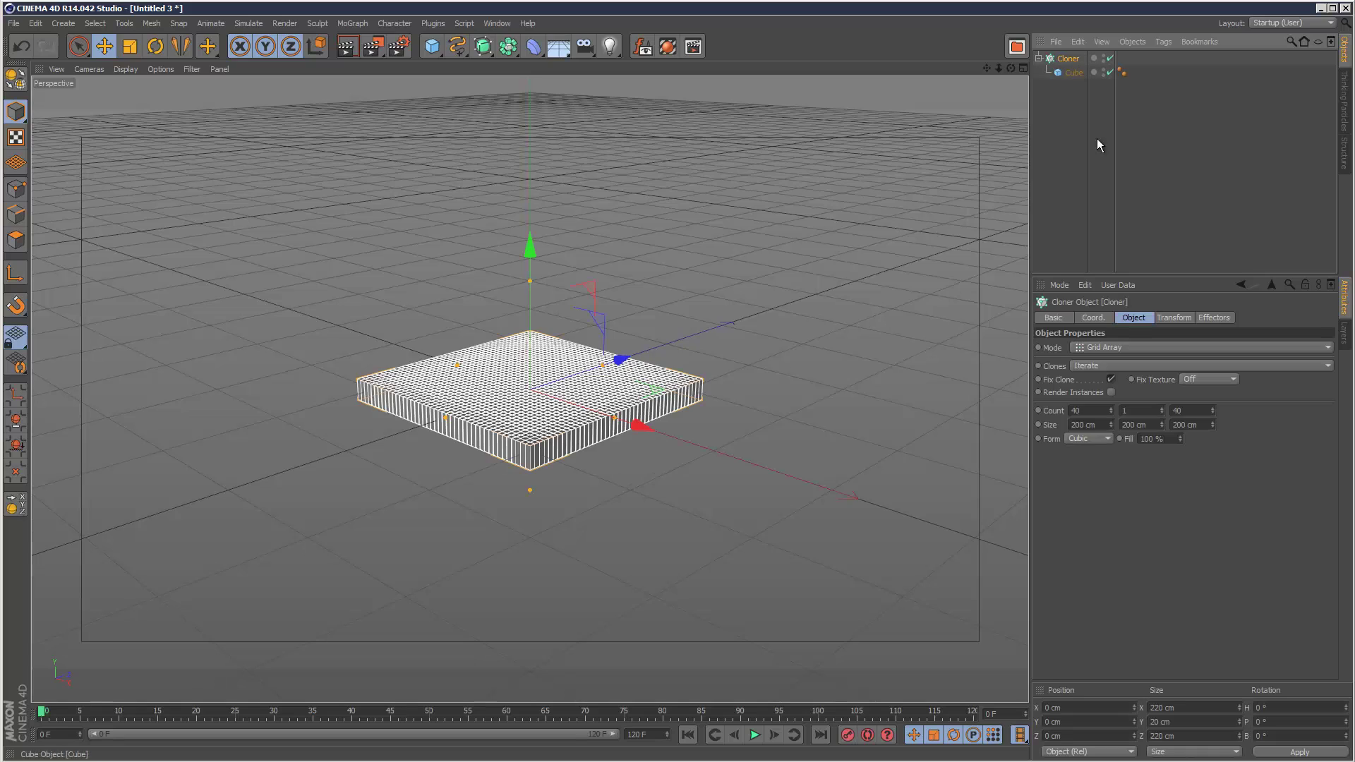
double_click(1098, 426)
type("800")
double_click(1205, 425)
type("800")
key("Return")
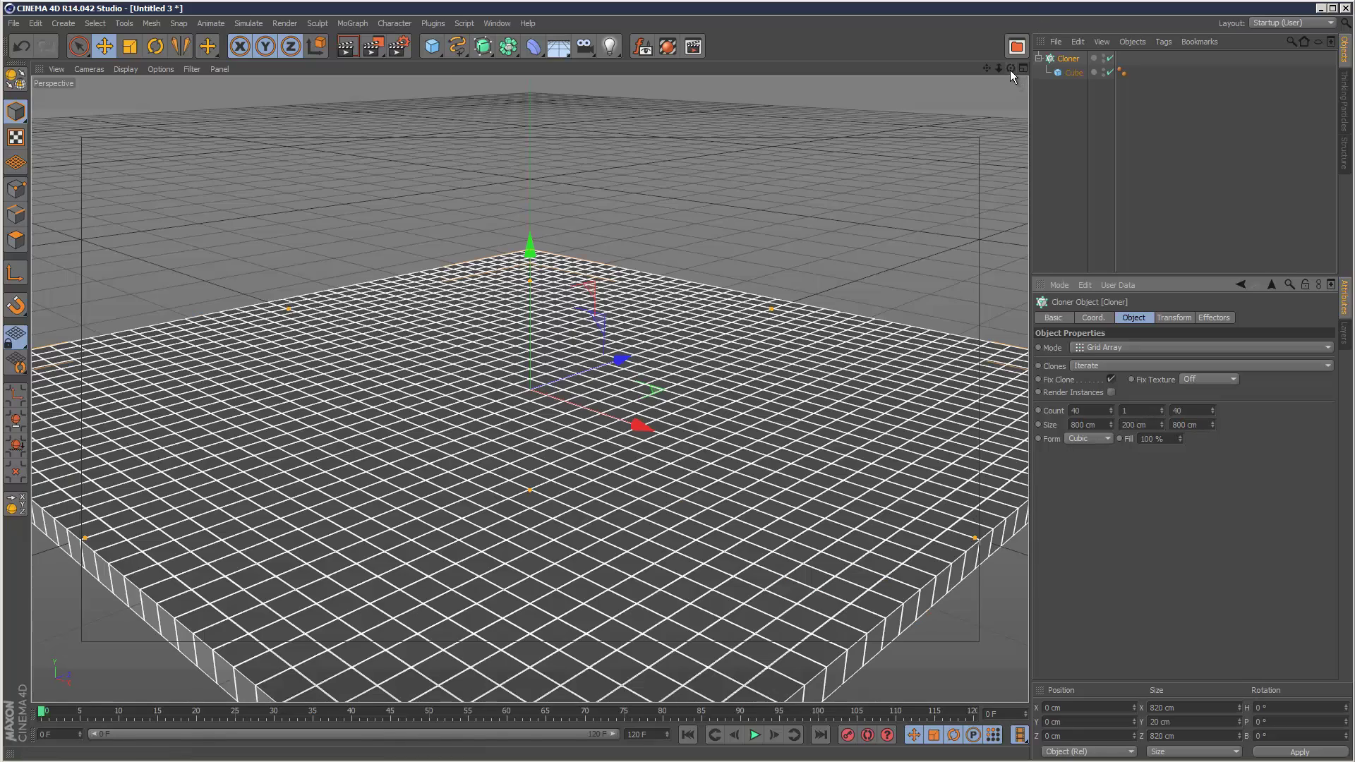
Step: Render a preview of the grid, then widen the grid size to 802 cm
left_click_drag(1010, 70, 1010, 71)
left_click(348, 46)
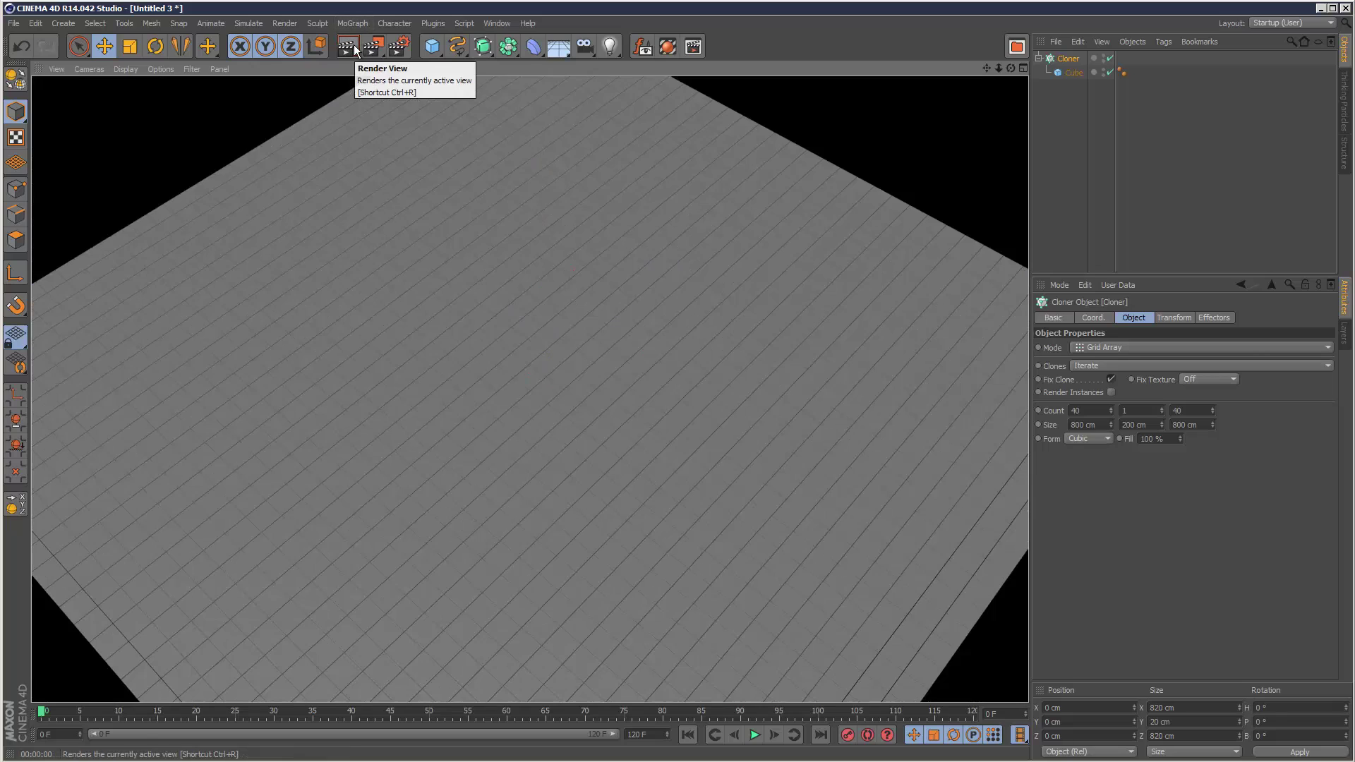
left_click_drag(1075, 425, 1124, 425)
type("02")
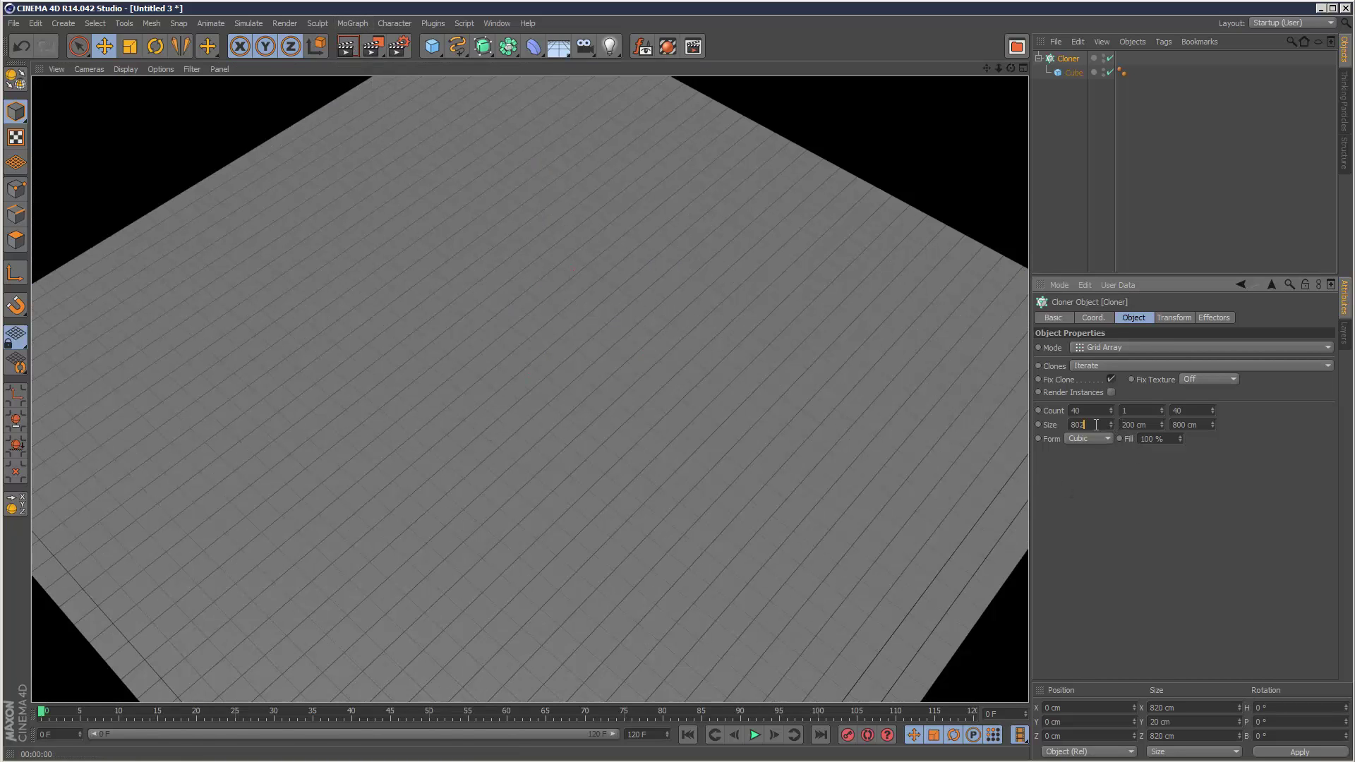
key("Return")
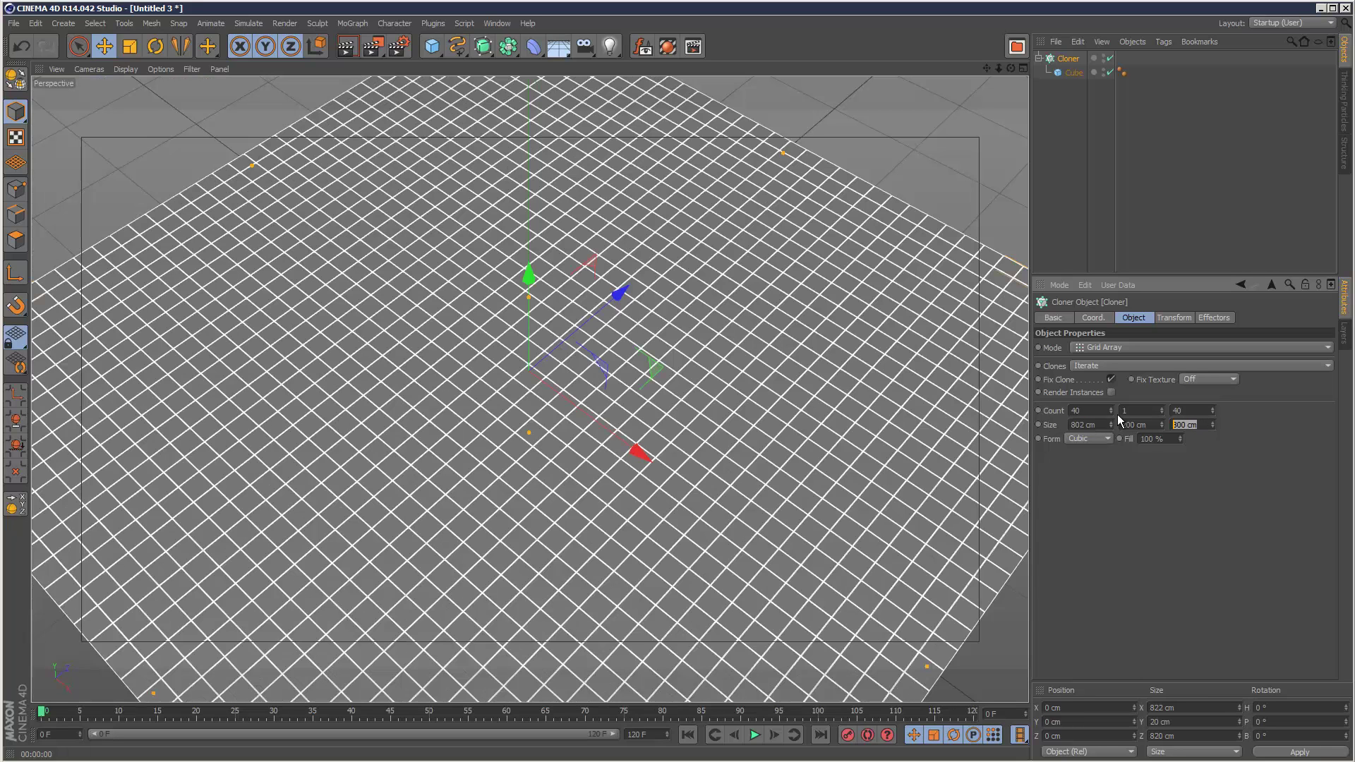
Step: Render the widened grid again and reframe the viewport around it
left_click(1216, 224)
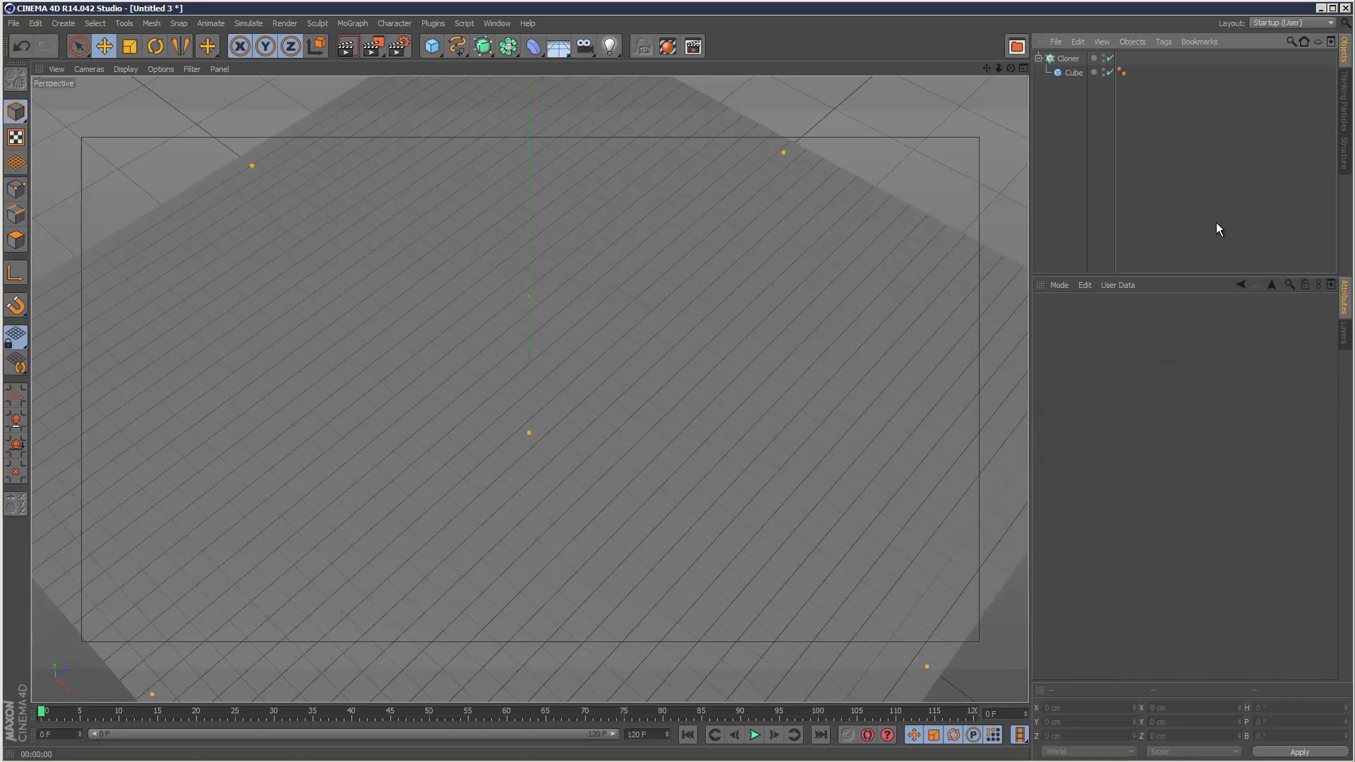
left_click(350, 47)
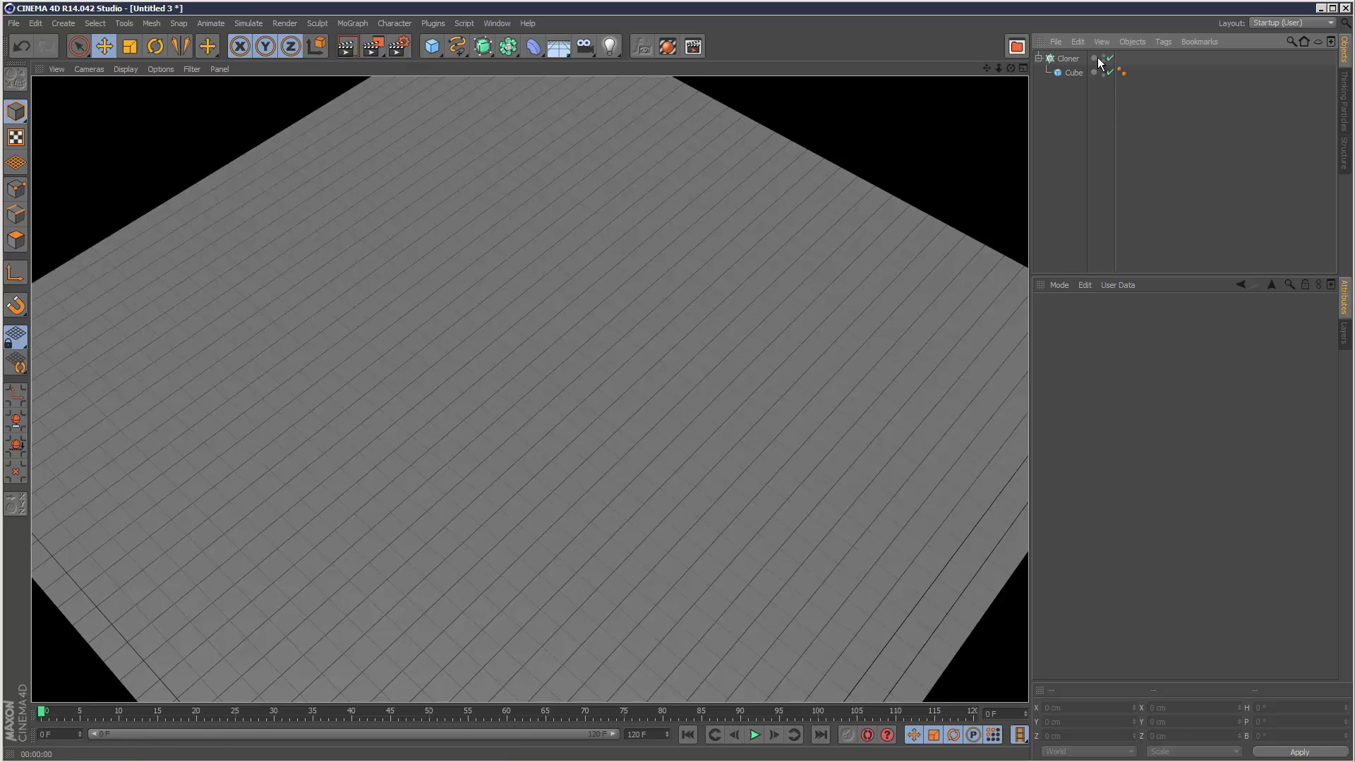
left_click_drag(998, 68, 659, 421)
right_click_drag(659, 420, 657, 420, "alt")
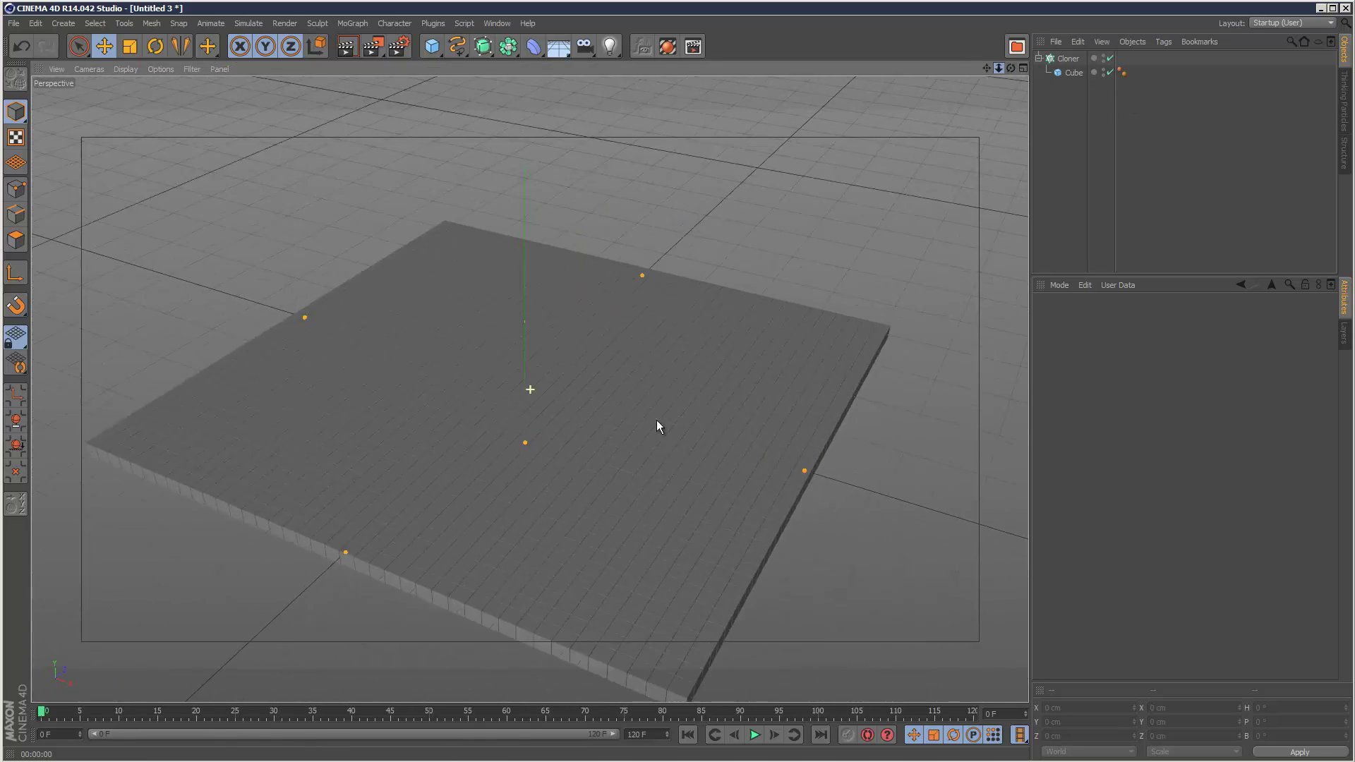
left_click_drag(657, 421, 656, 421, "alt")
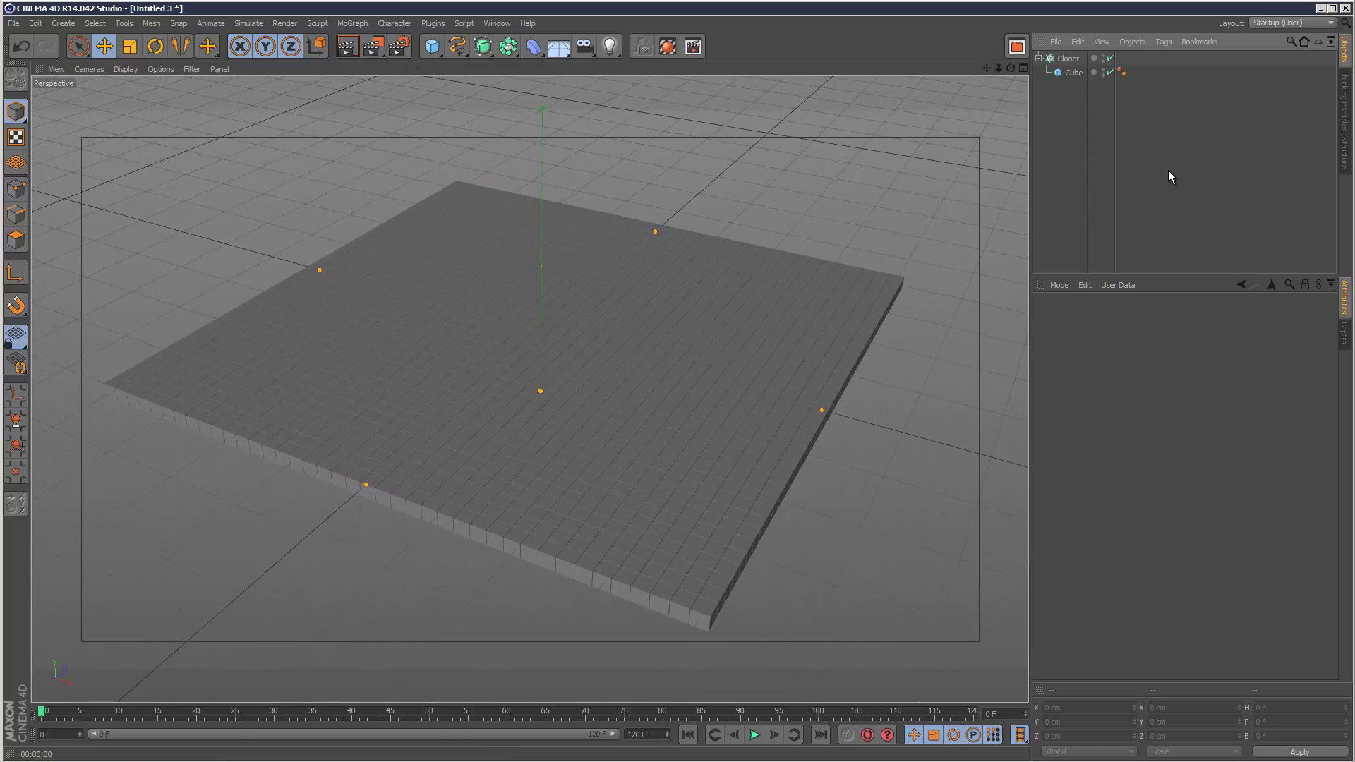
Step: With the Cloner selected, add a MoGraph Volume effector, then deselect it
left_click(1068, 58)
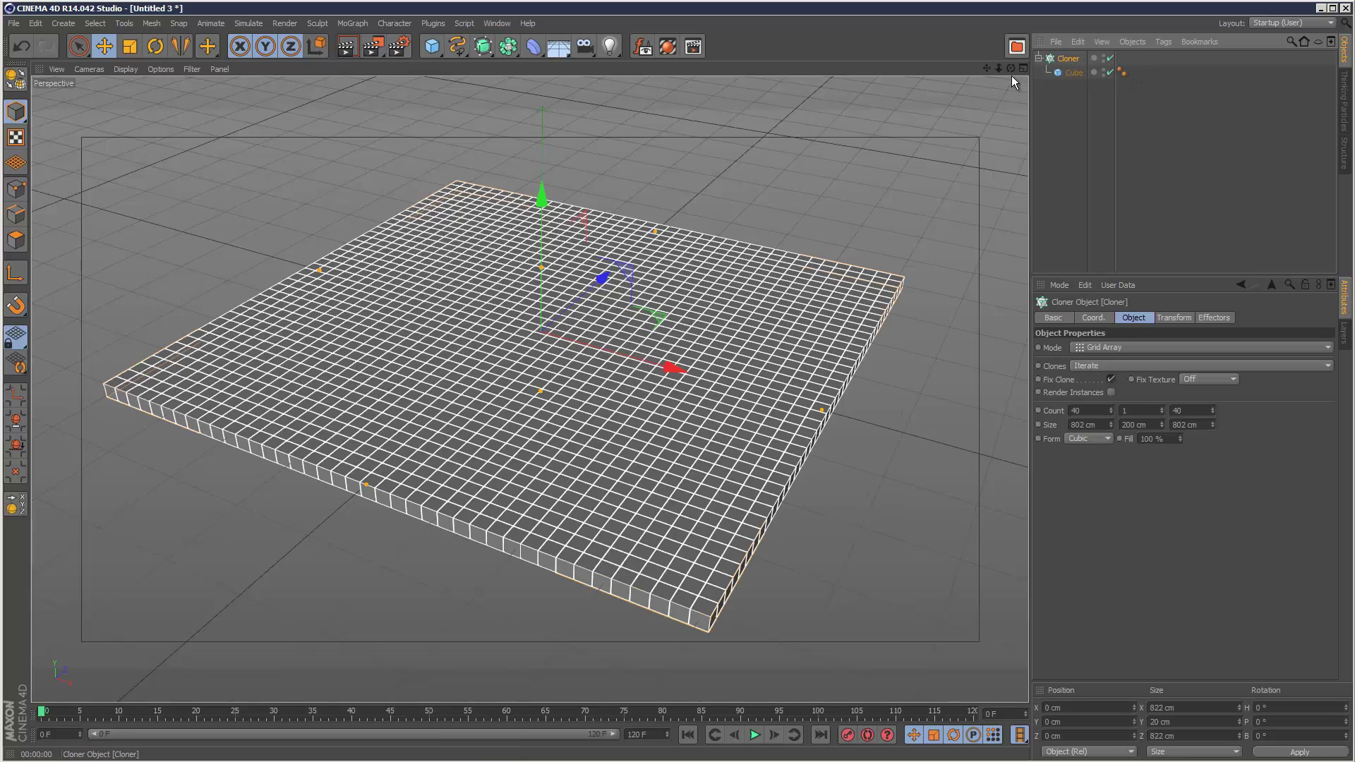
left_click(352, 23)
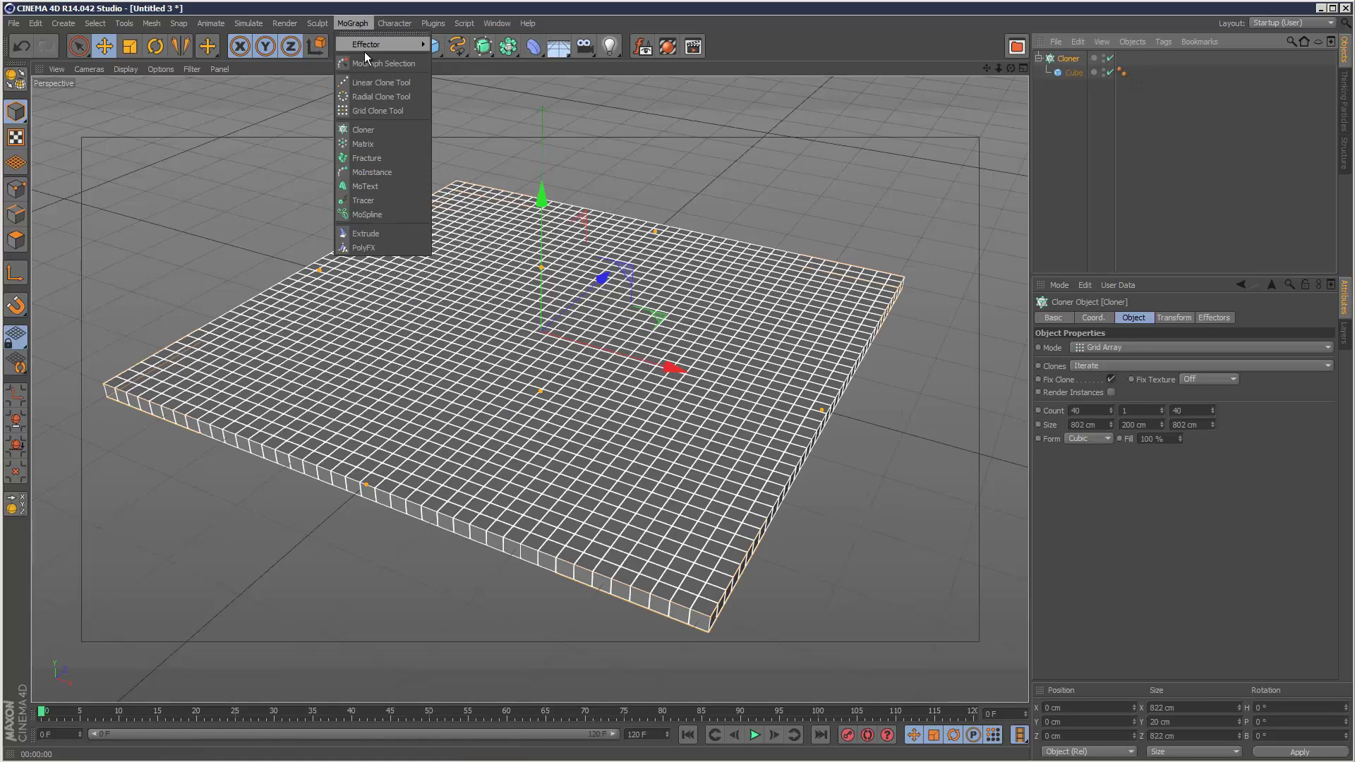
mouse_move(367, 46)
left_click(474, 252)
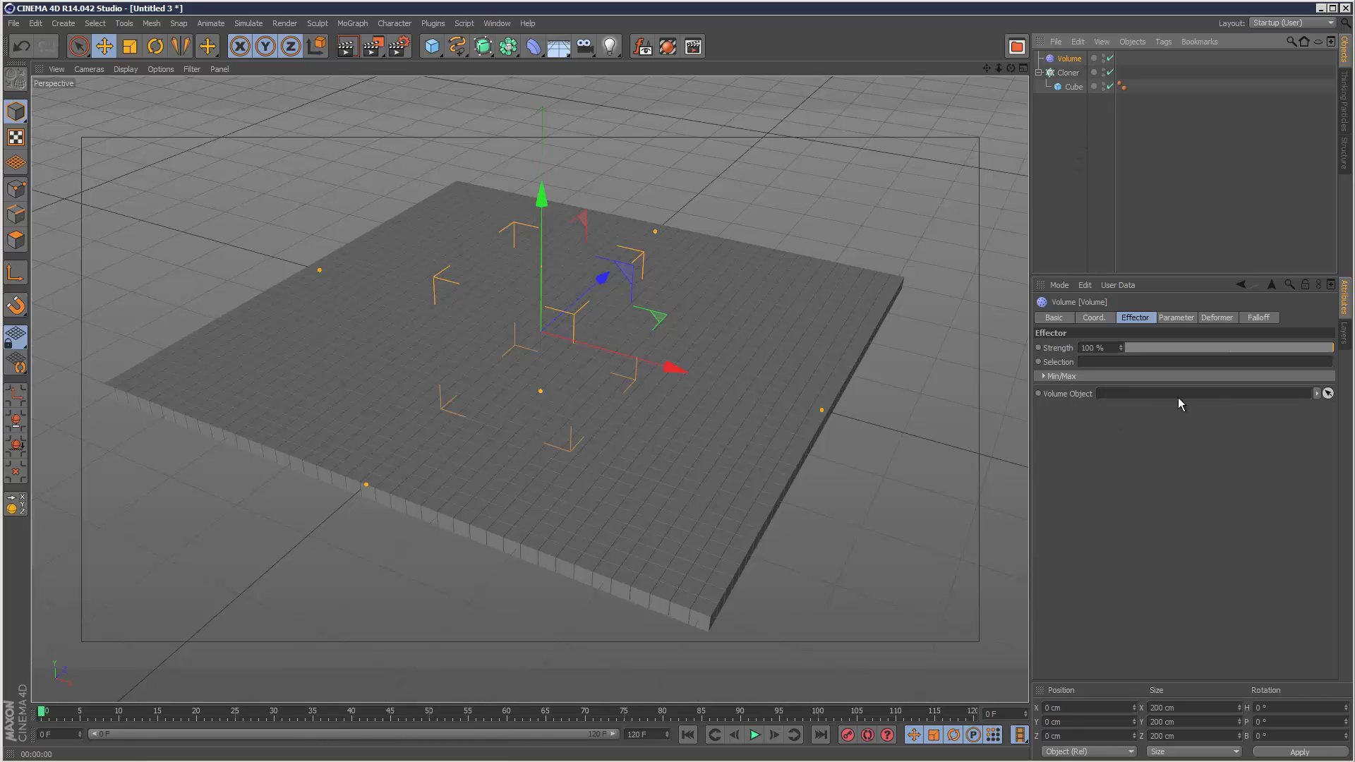
left_click(1095, 180)
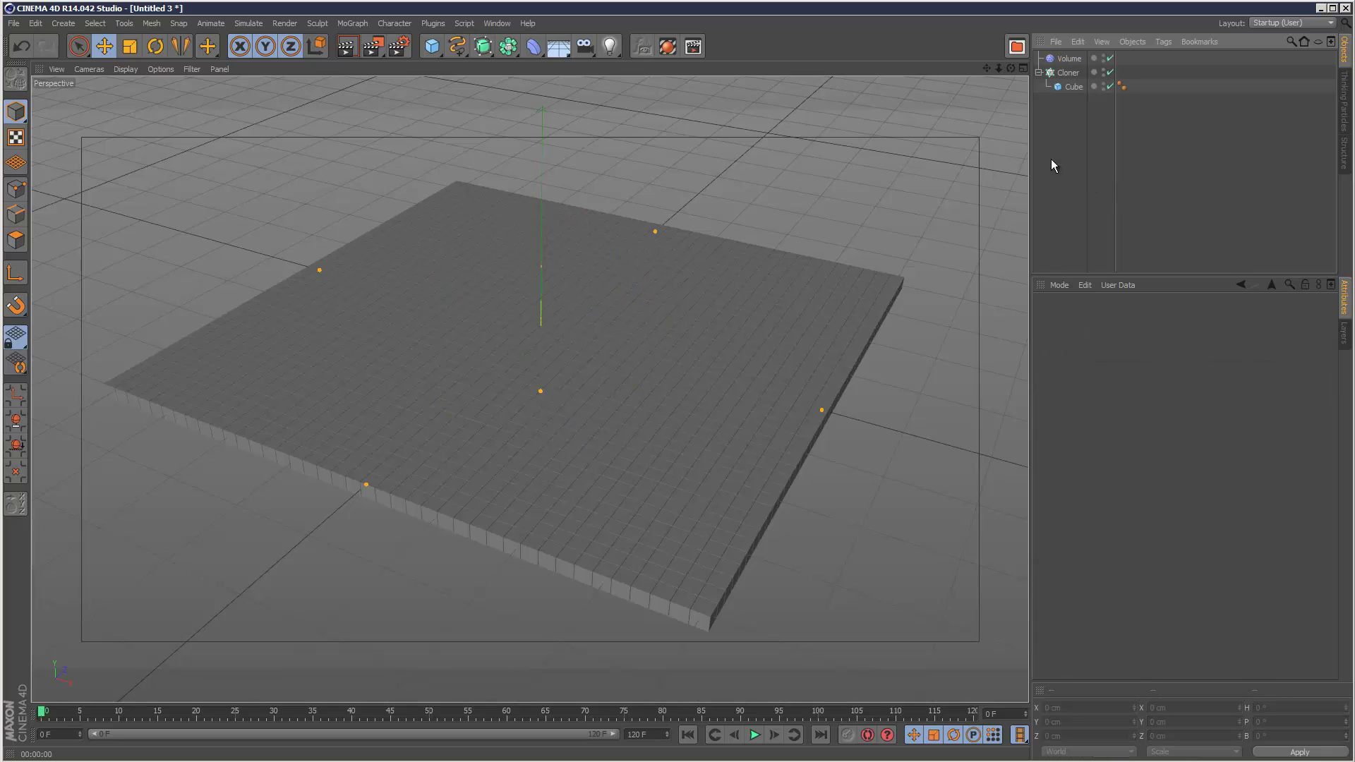
left_click(352, 23)
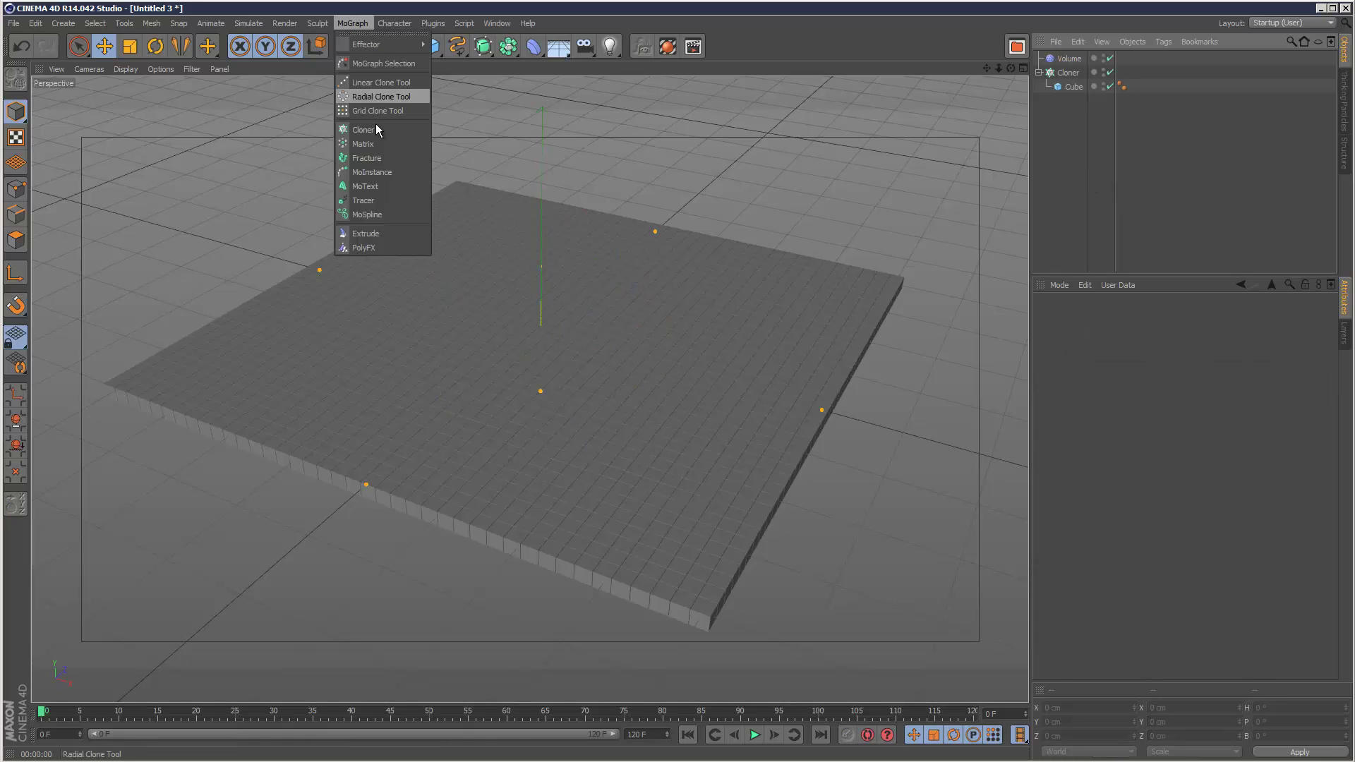
Step: Add a MoText object, lay it flat at -90° pitch, and raise it above the grid
left_click(390, 186)
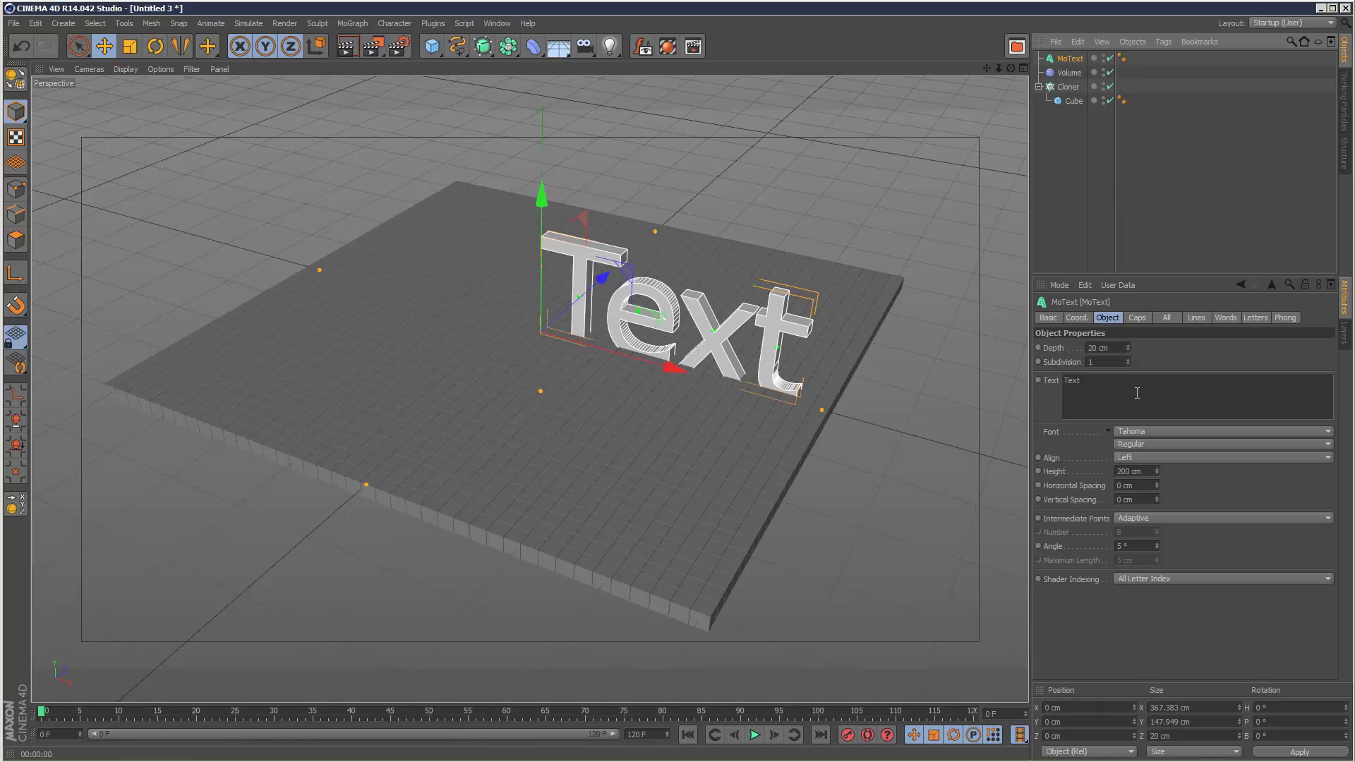
key("r")
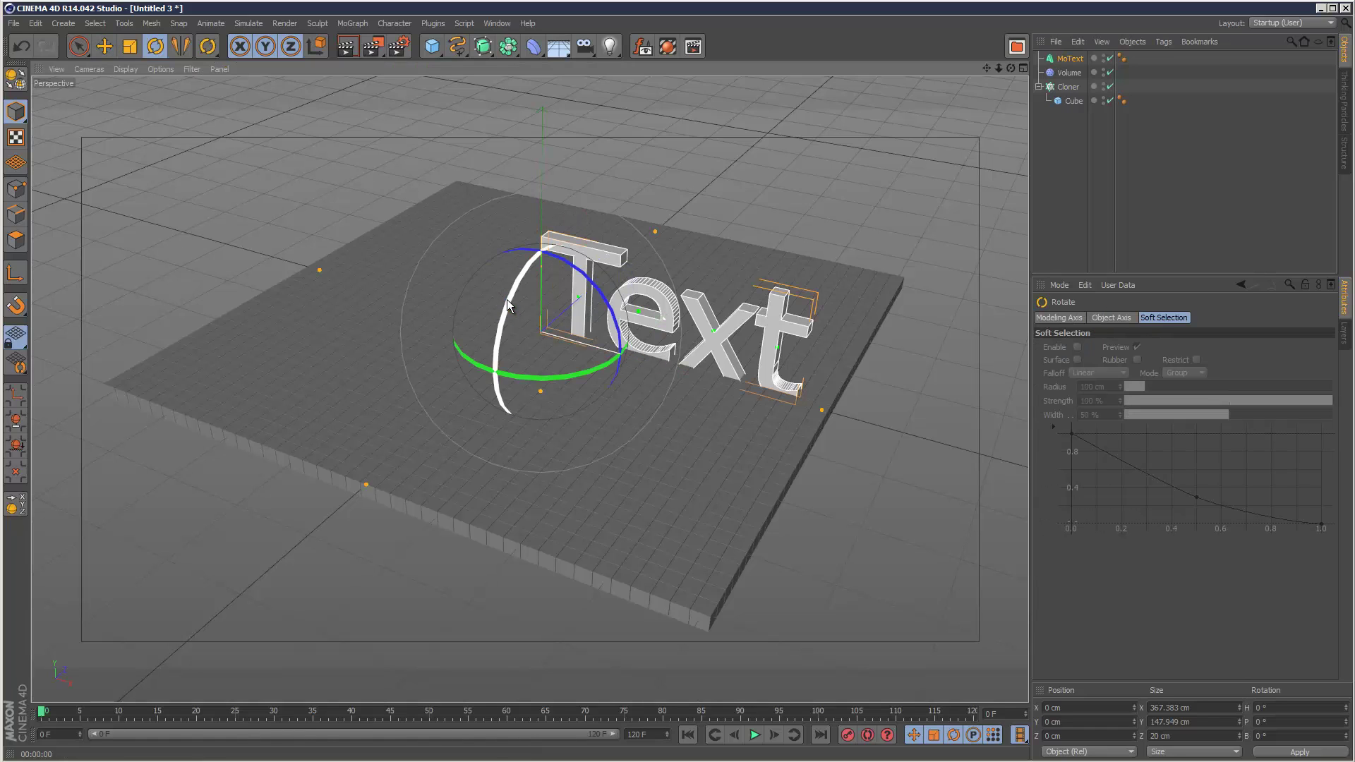
left_click_drag(506, 299, 575, 240)
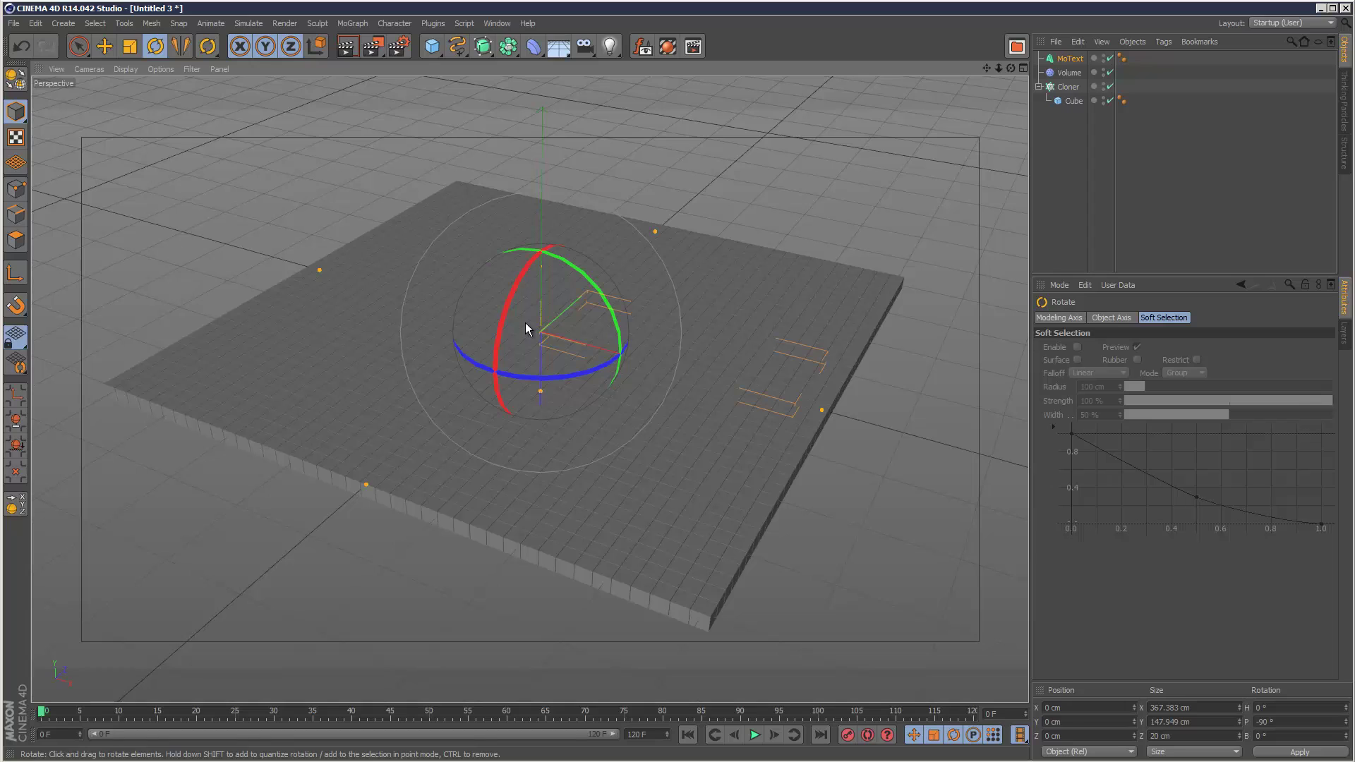
key("e")
left_click_drag(539, 384, 543, 344)
Step: Change the text to 'QUICKVFX' in Soho Gothic Pro Ultra with 66 cm depth
left_click(1069, 59)
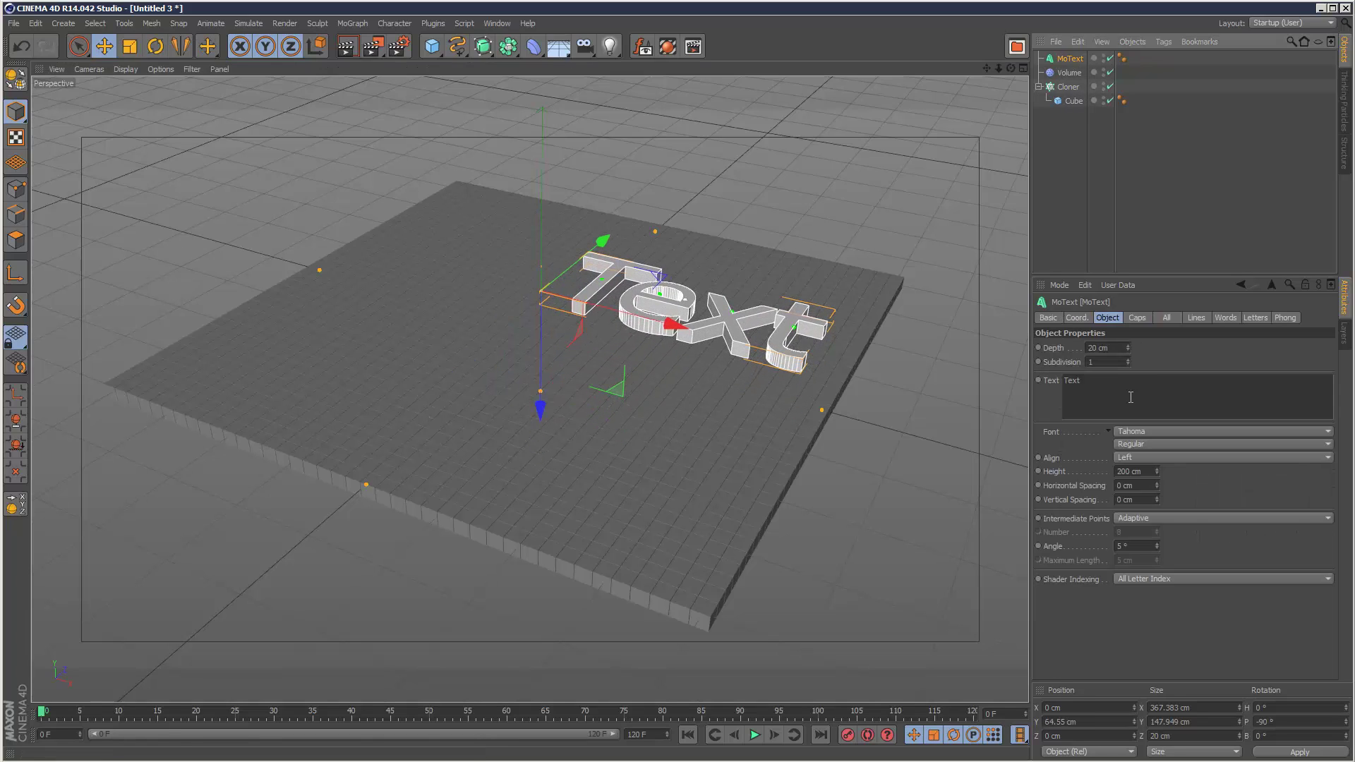
left_click(1128, 391)
type("QUICKVFX")
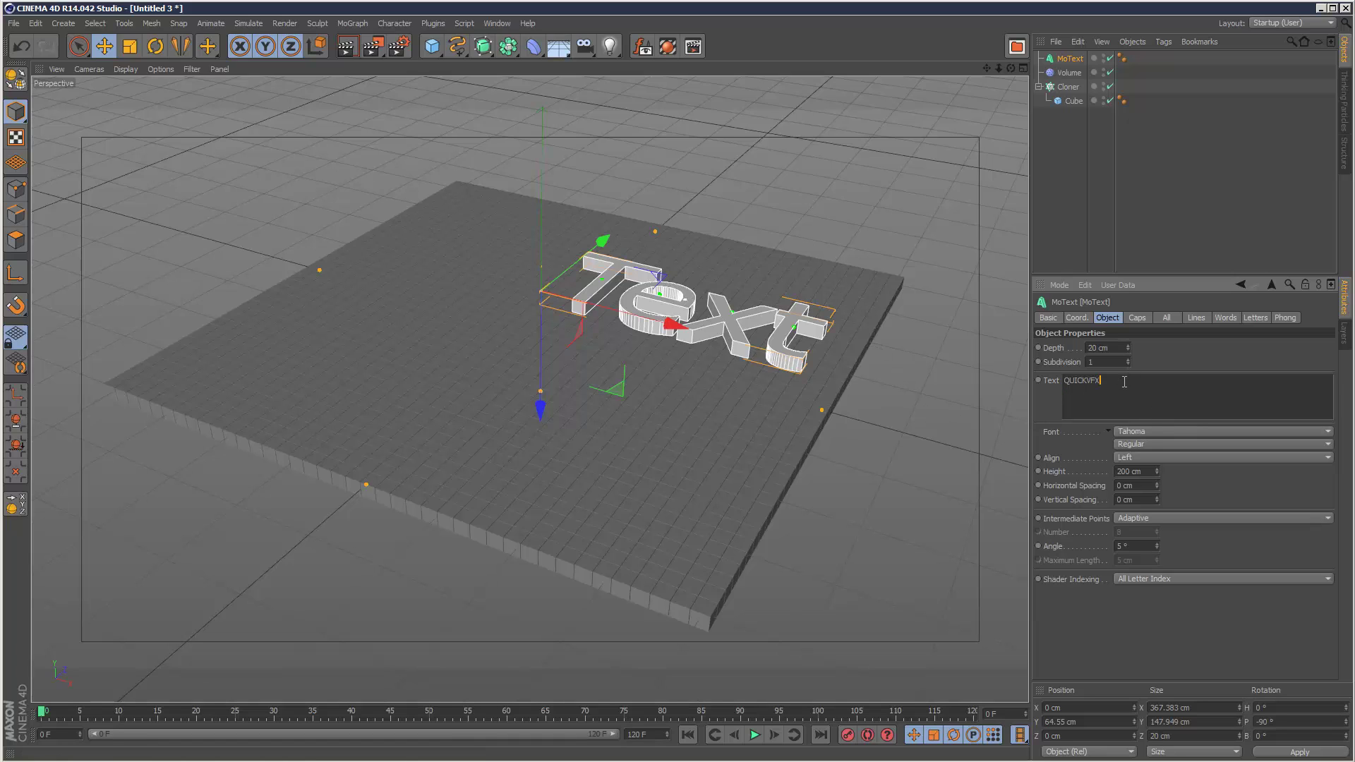
left_click(1137, 432)
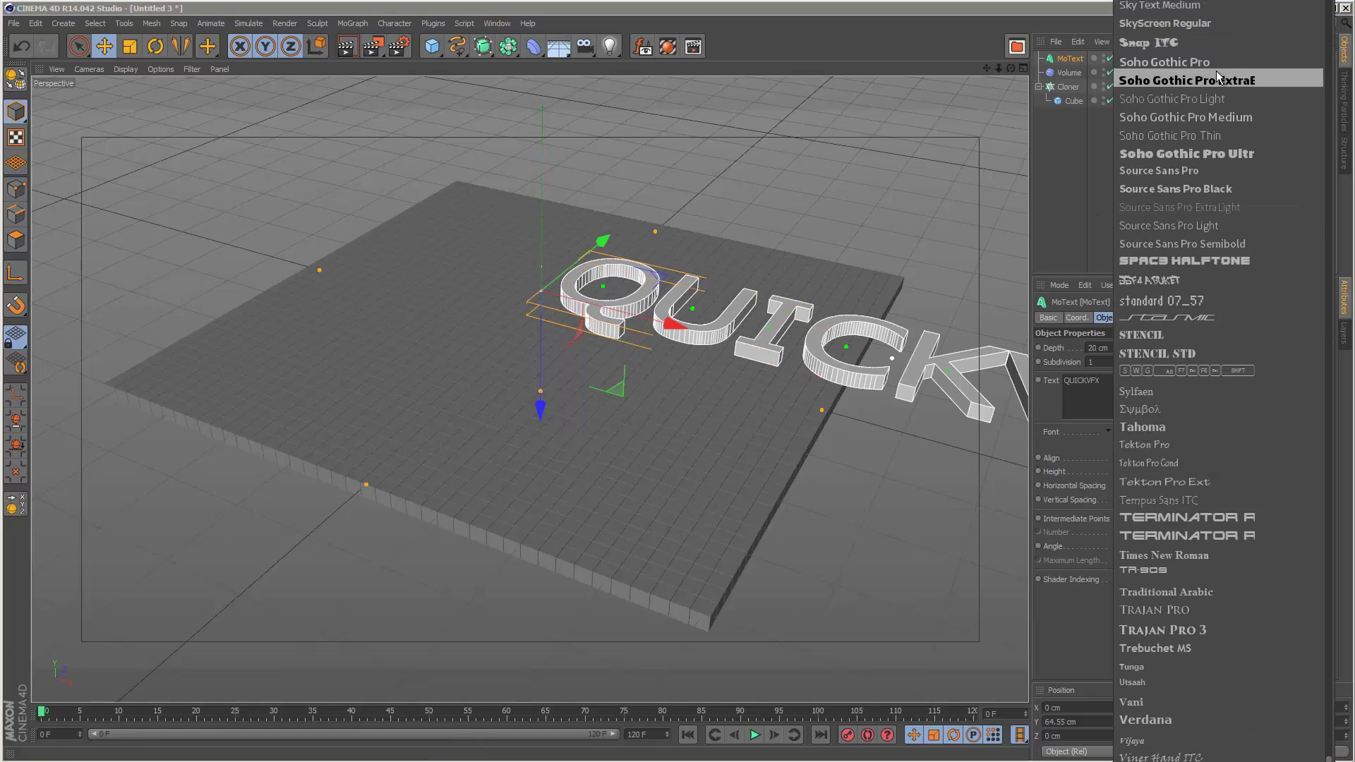
left_click(1155, 154)
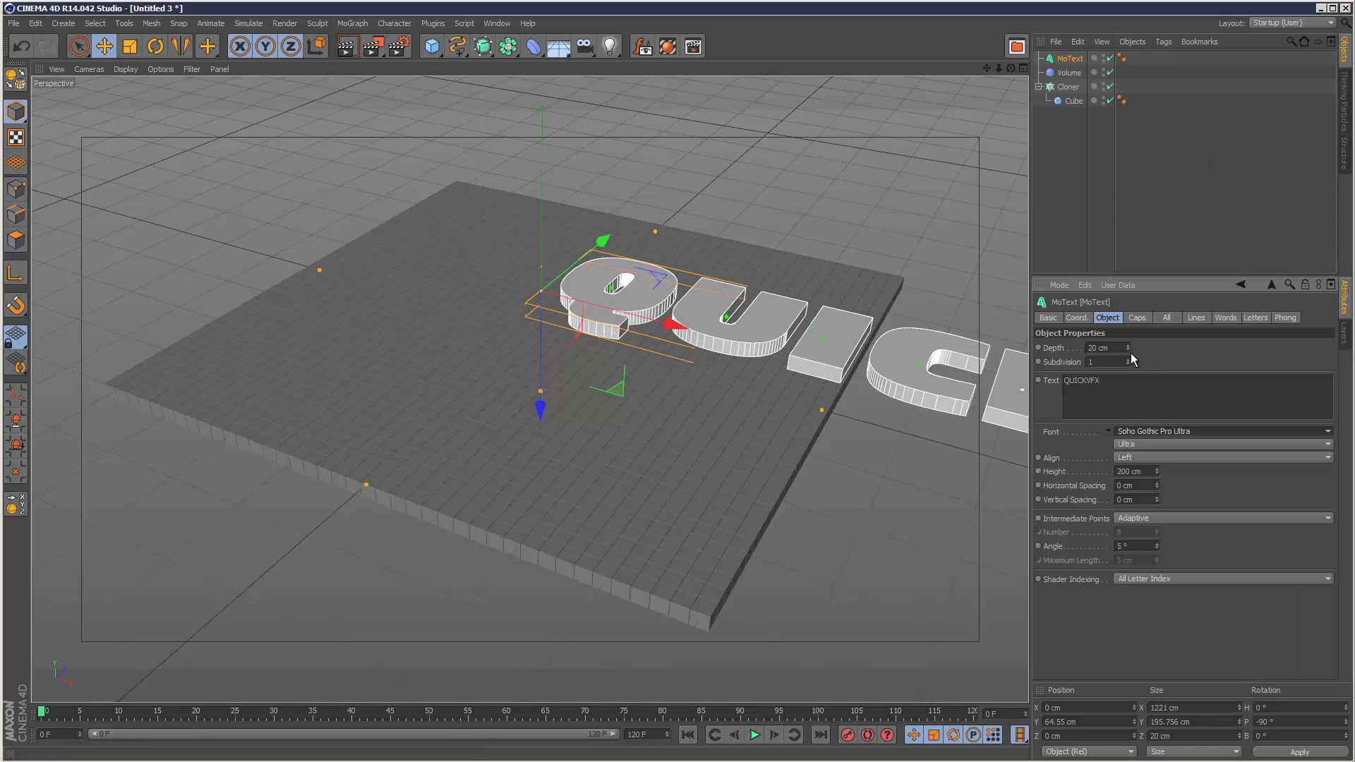
left_click_drag(1129, 347, 1129, 347)
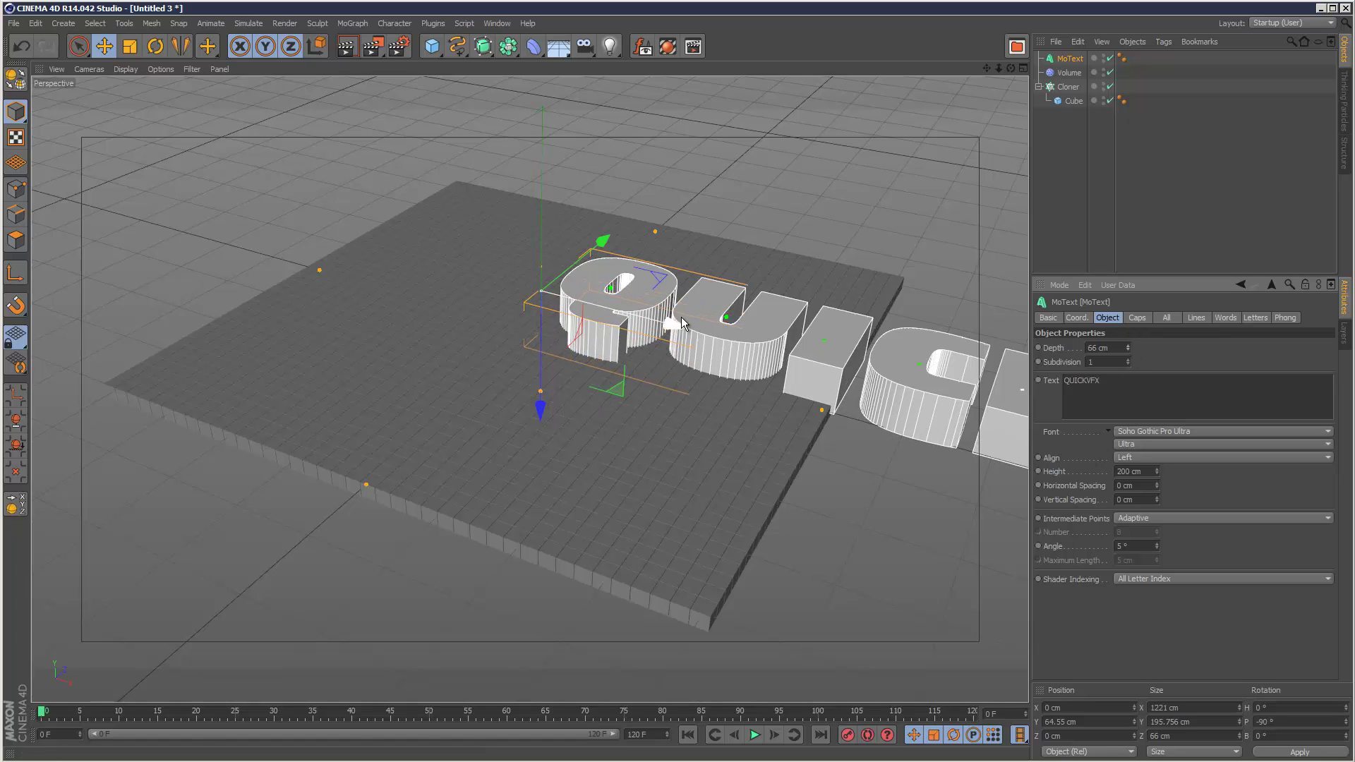
Step: Move the text left across the grid, reduce its height to 167 cm, and nudge it into place
left_click_drag(681, 316, 469, 260)
left_click_drag(1159, 468, 1159, 467)
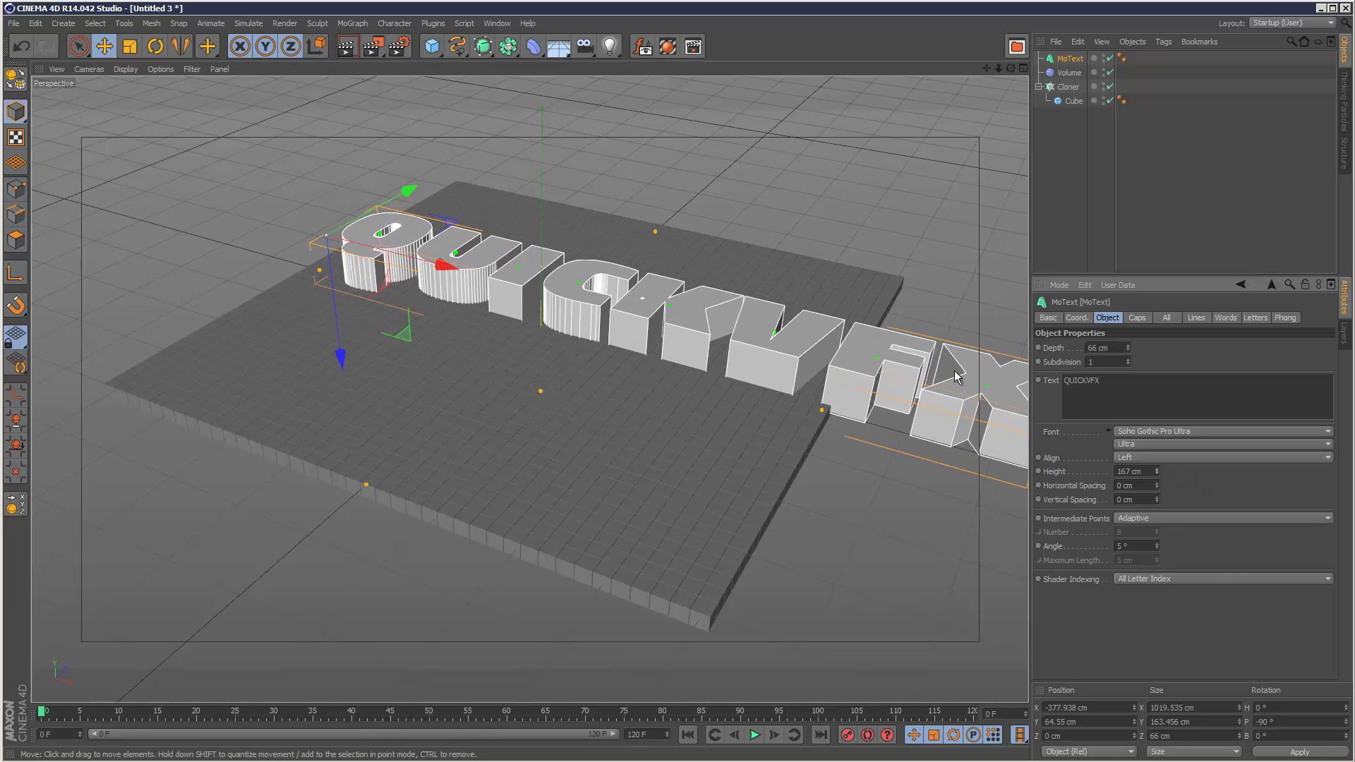
left_click_drag(442, 267, 446, 270)
left_click_drag(348, 340, 346, 341)
Step: Nest the MoText inside a new Connect object and turn off Weld
left_click(1128, 182)
left_click(1069, 58)
left_click_drag(508, 46, 678, 91)
left_click_drag(1073, 79, 1073, 66)
left_click(1072, 60)
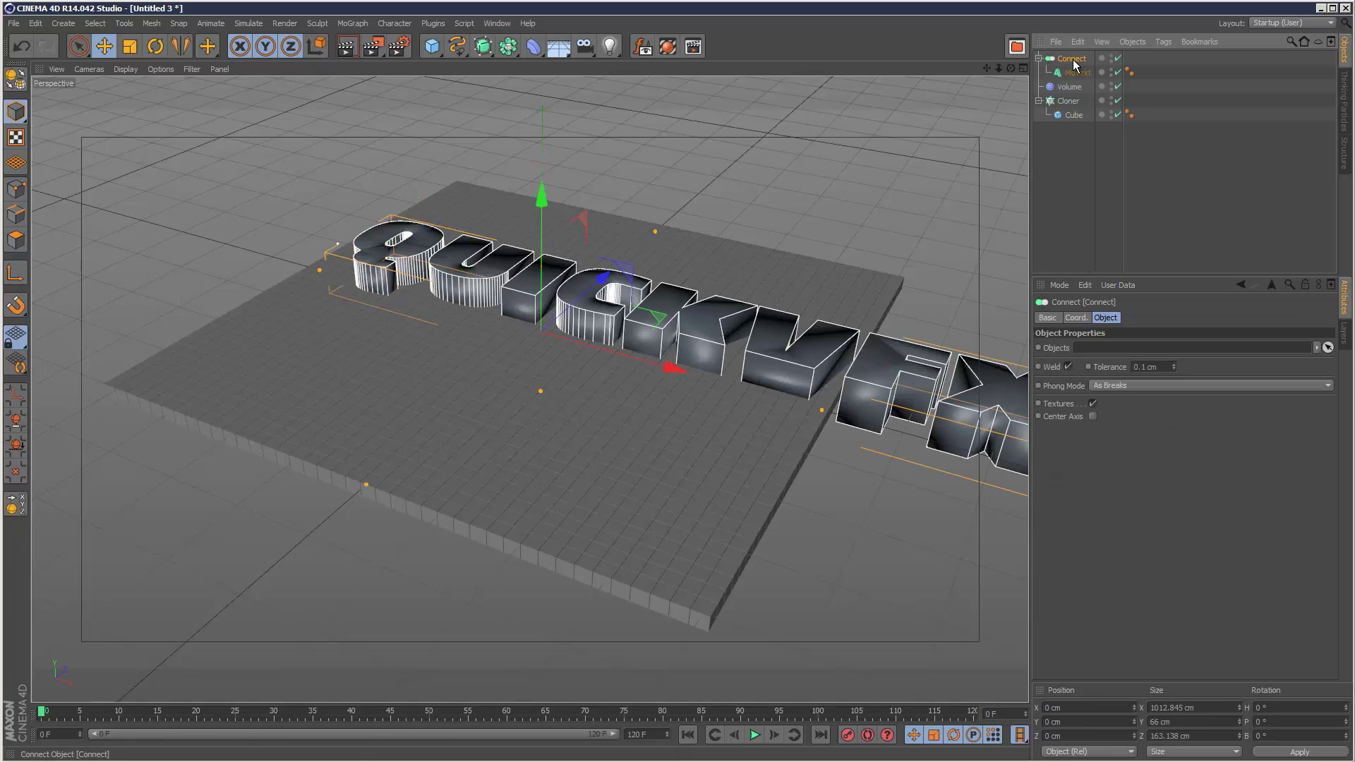
left_click(1069, 366)
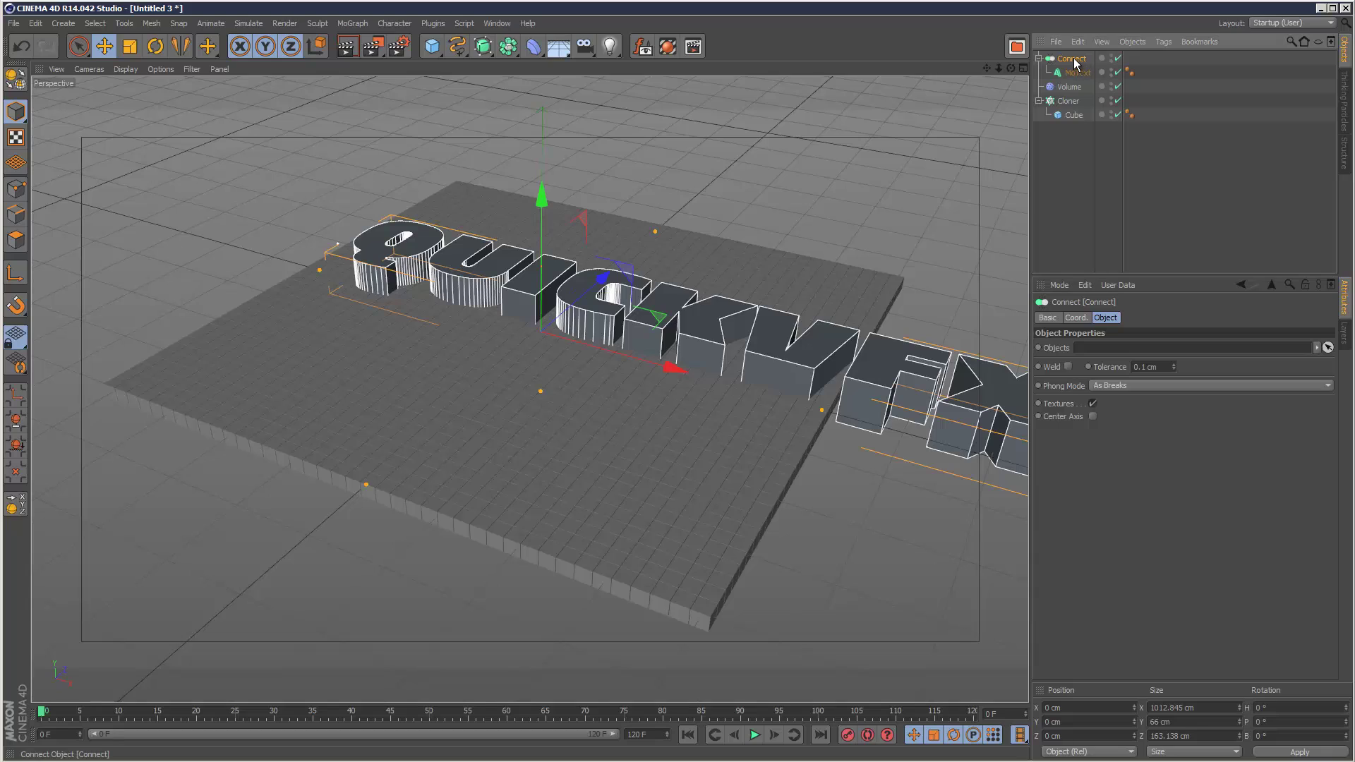
Step: Make the Connect object editable and delete all its polygon selection tags
left_click(15, 76)
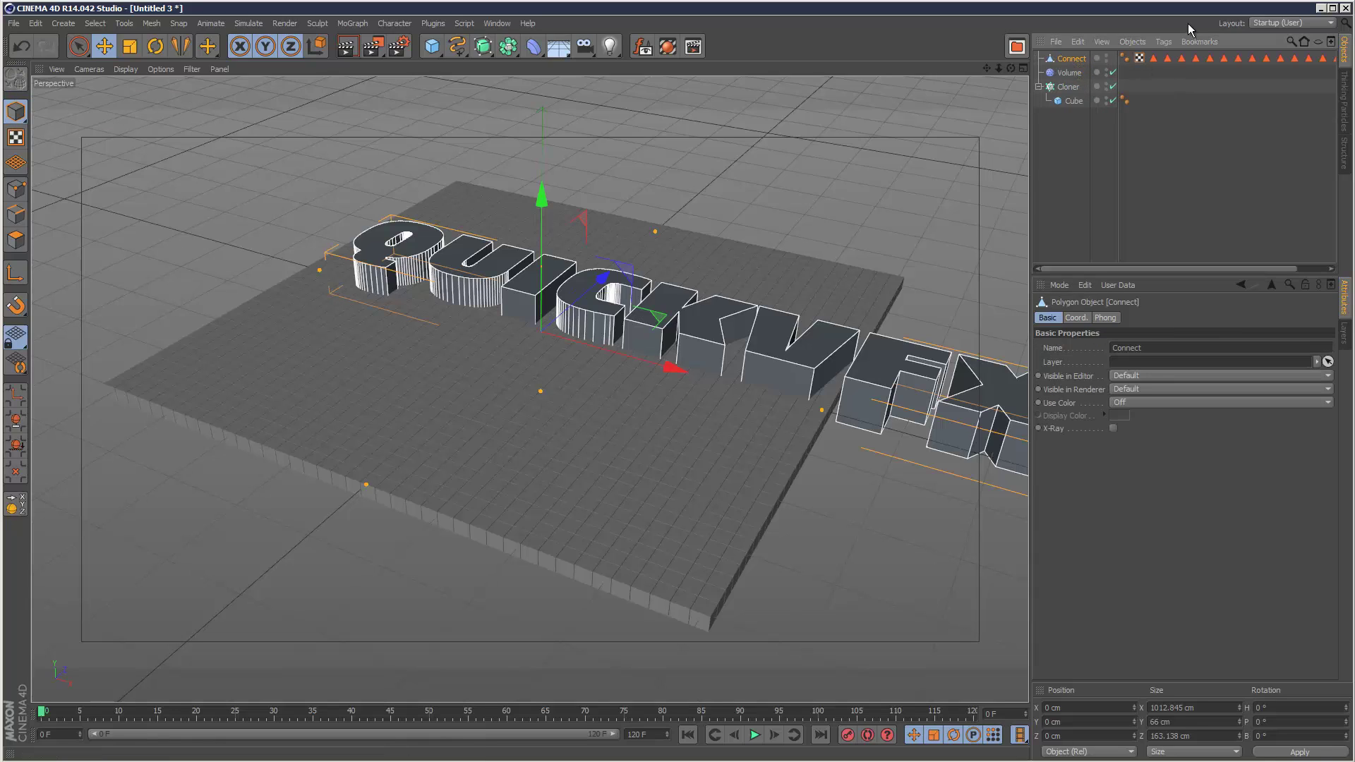
left_click_drag(1101, 269, 1130, 269)
left_click(1119, 58)
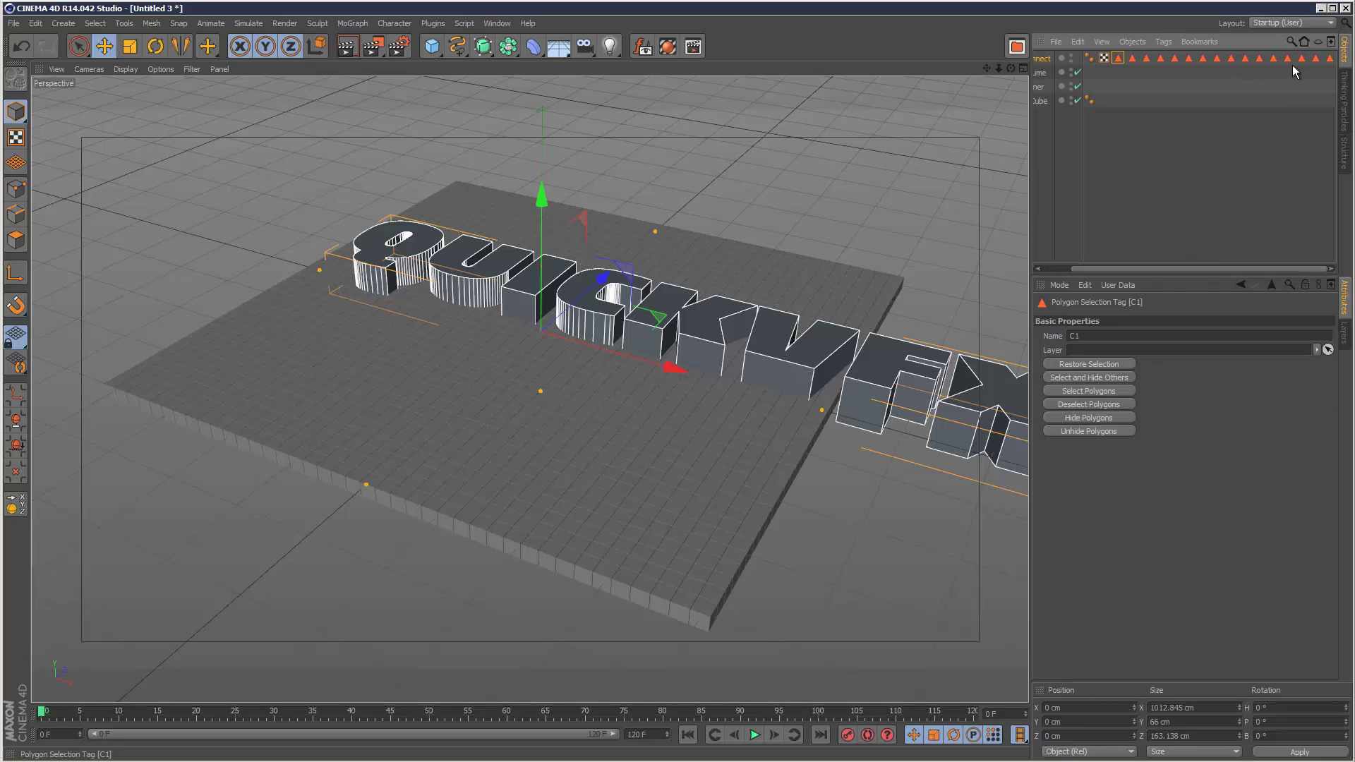
left_click(1330, 58, "shift")
key("Delete")
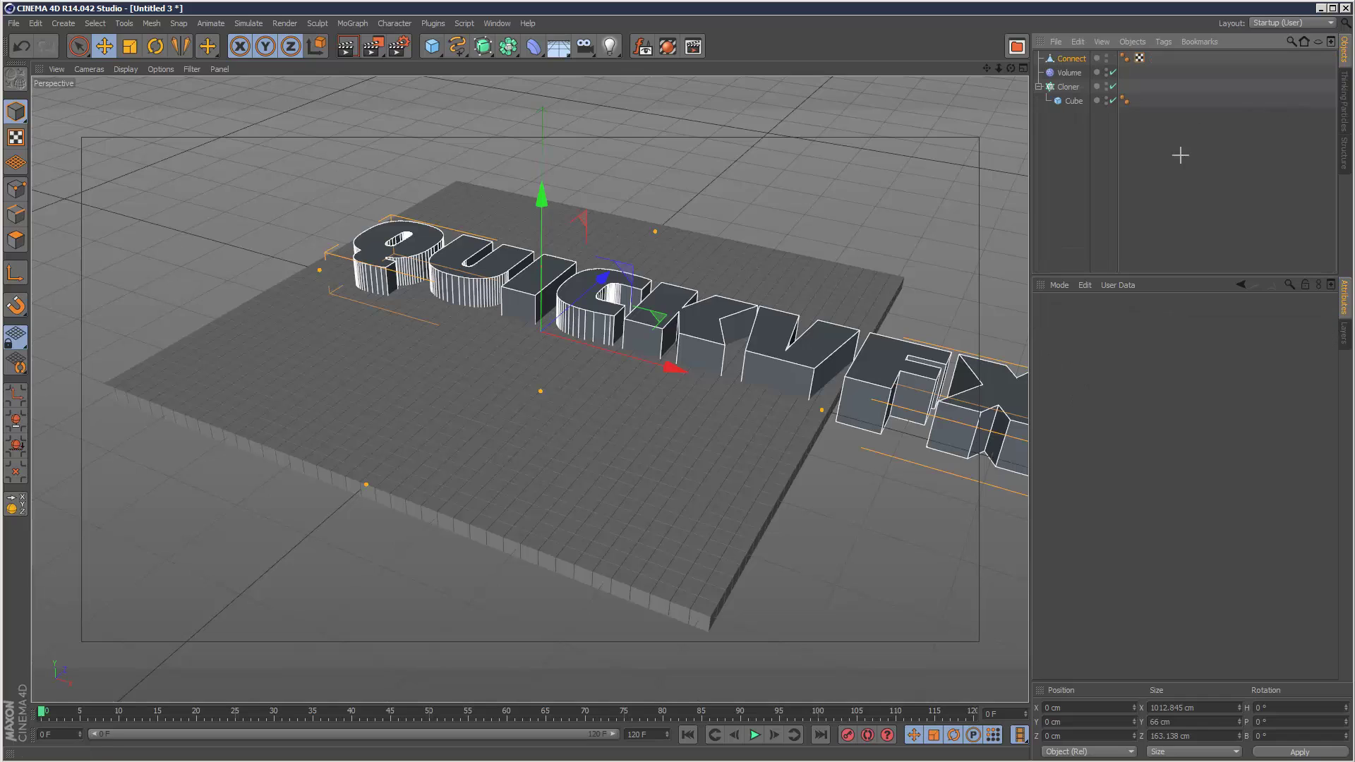
Step: Drag the Connect object into the Volume effector's Volume Object field
left_click(1285, 145)
left_click(1081, 58)
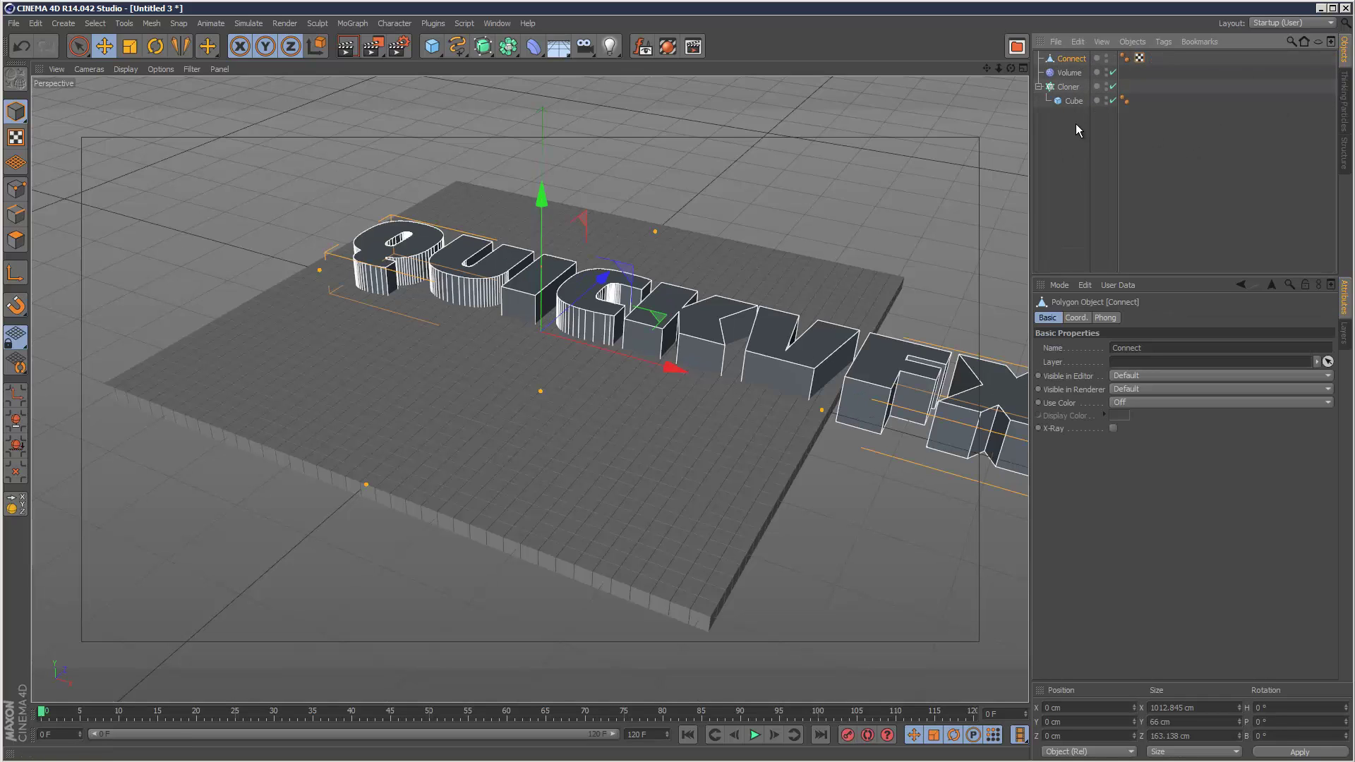
left_click(1071, 74)
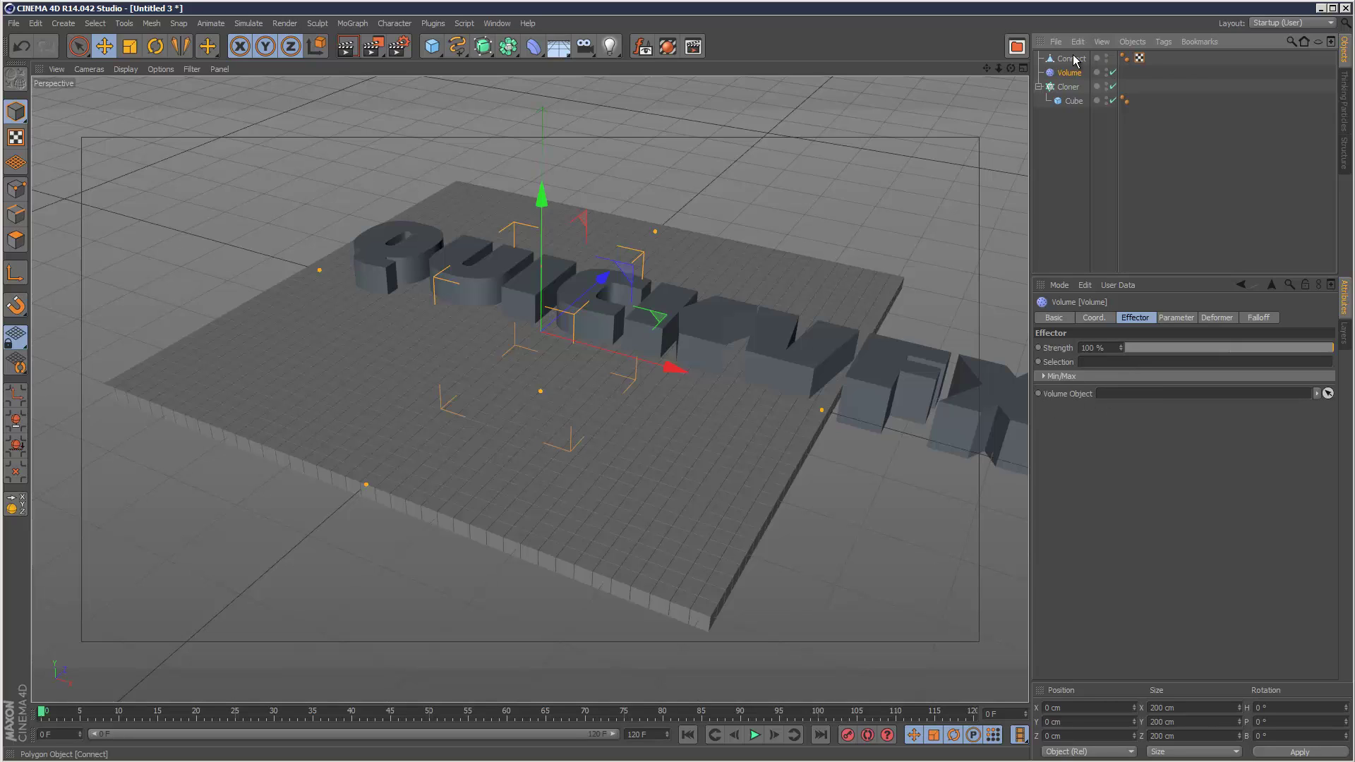
left_click_drag(1124, 319, 1134, 392)
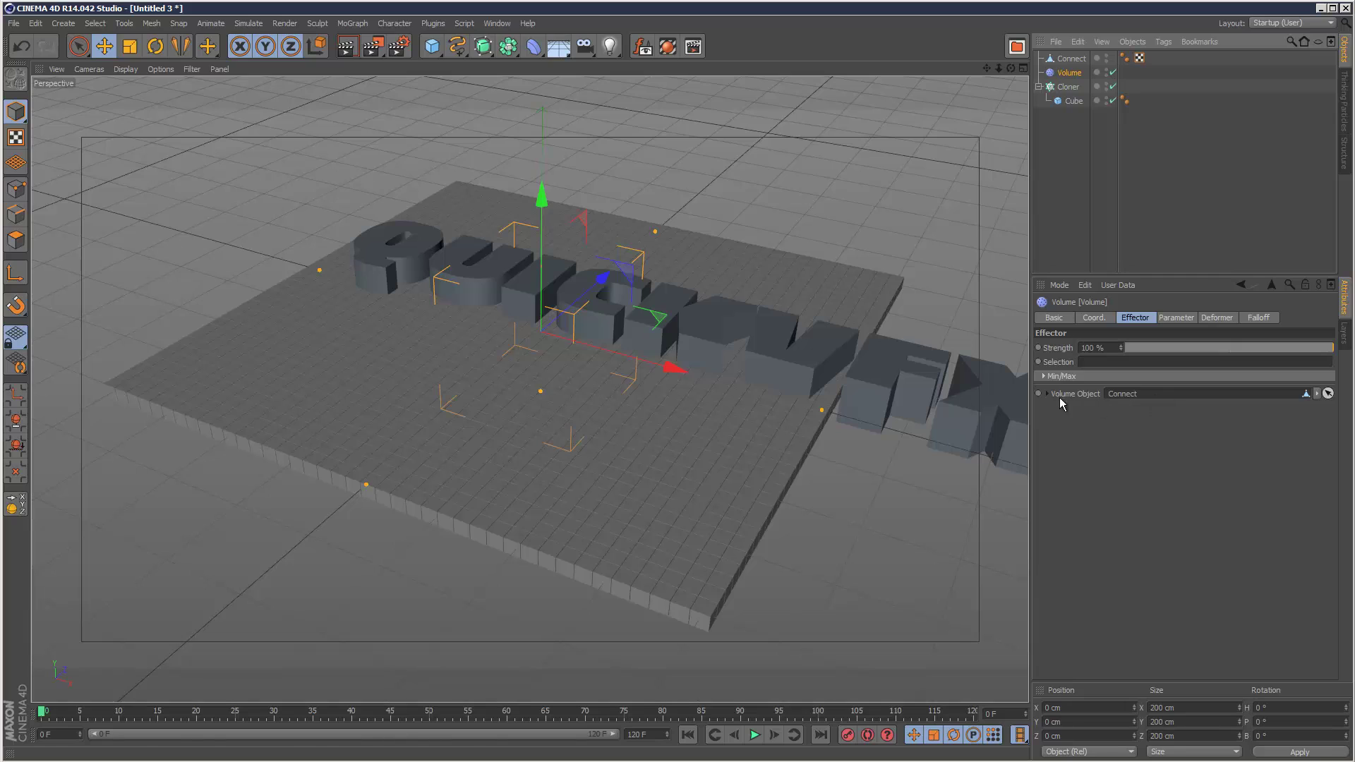
Step: Add a Display tag to Connect with Shading Mode enabled, set to Lines in Box style
left_click(1070, 60)
left_click(1163, 42)
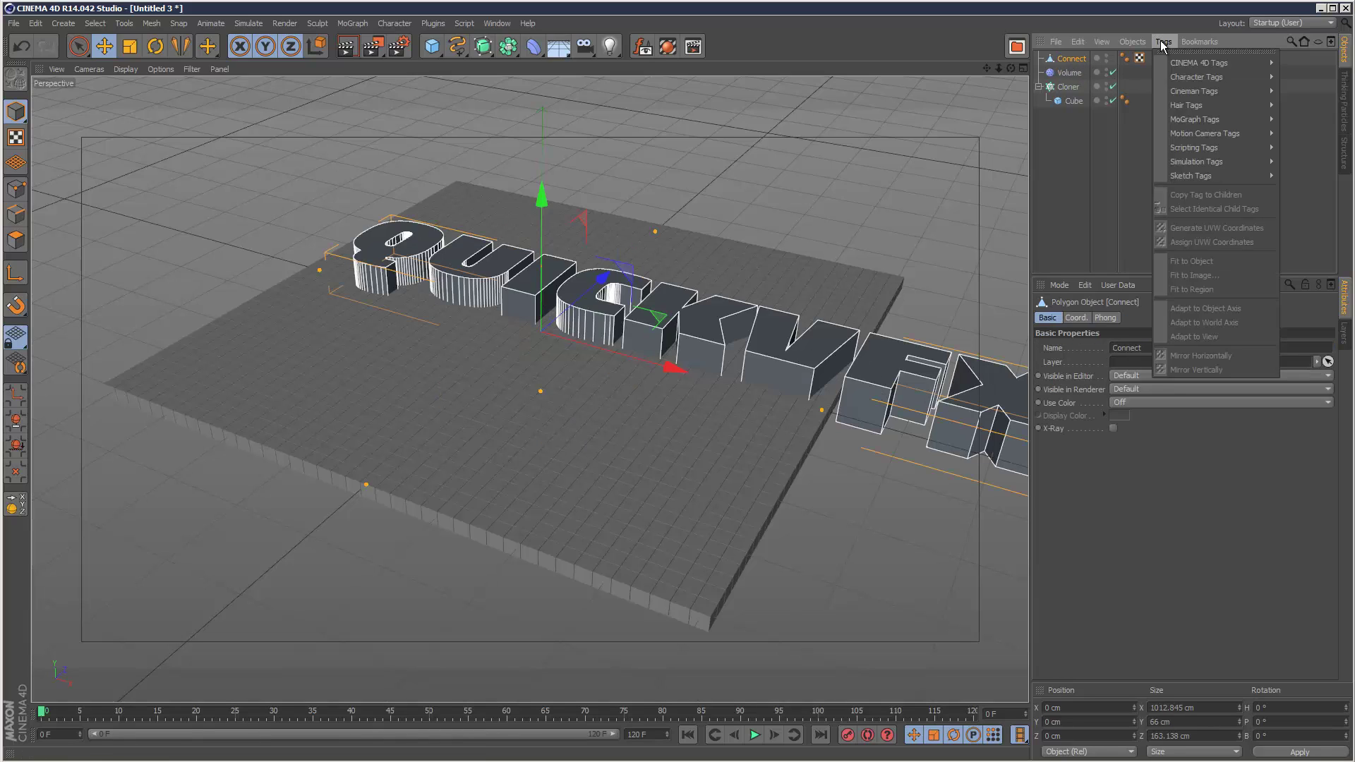
mouse_move(1172, 62)
left_click(1309, 148)
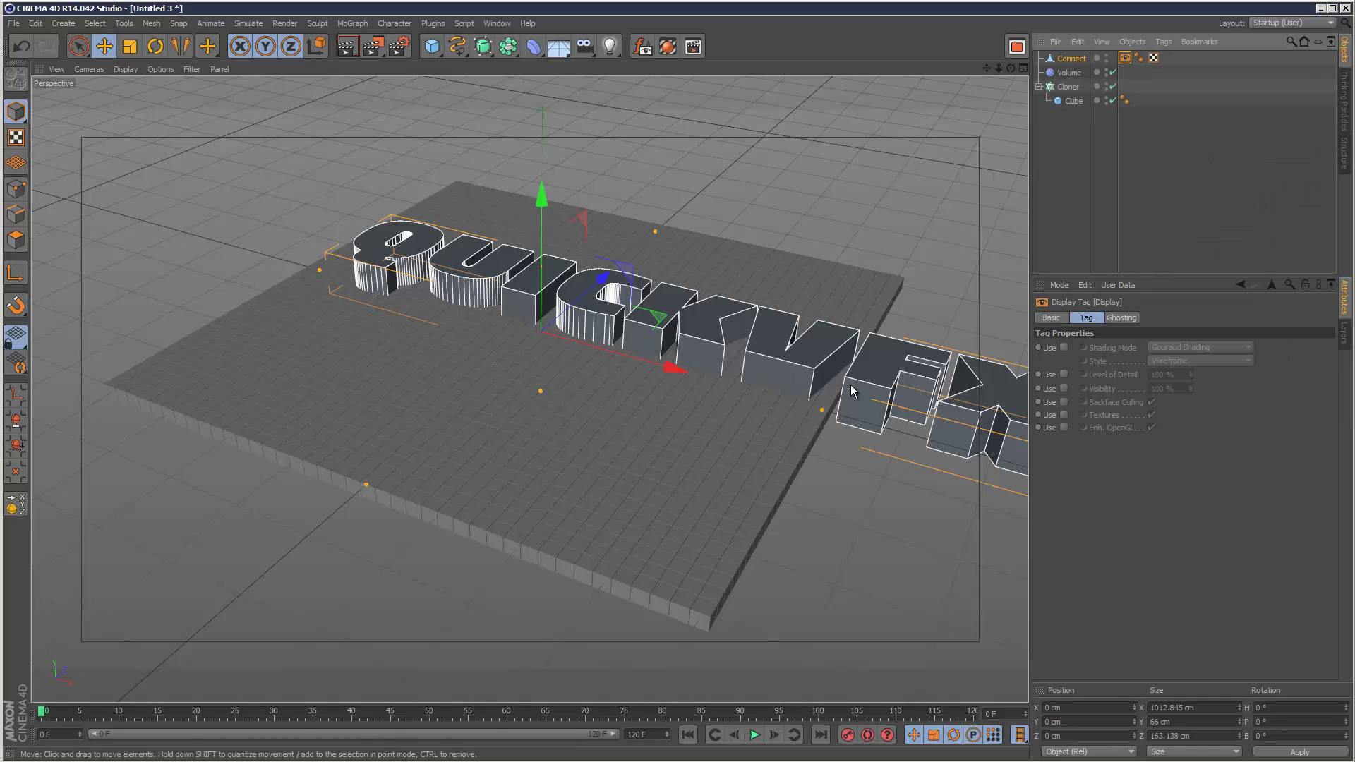
left_click(1064, 348)
left_click(1187, 349)
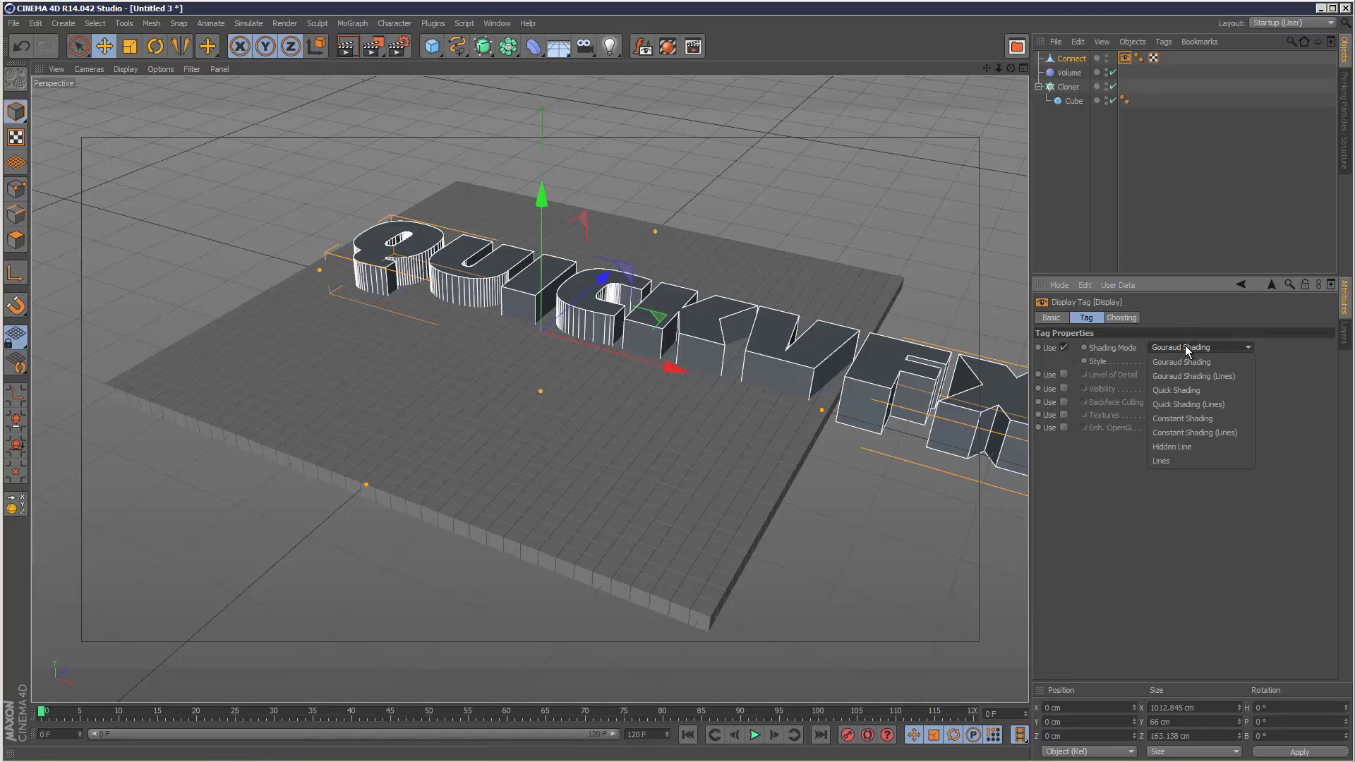
left_click(1192, 459)
left_click(1177, 361)
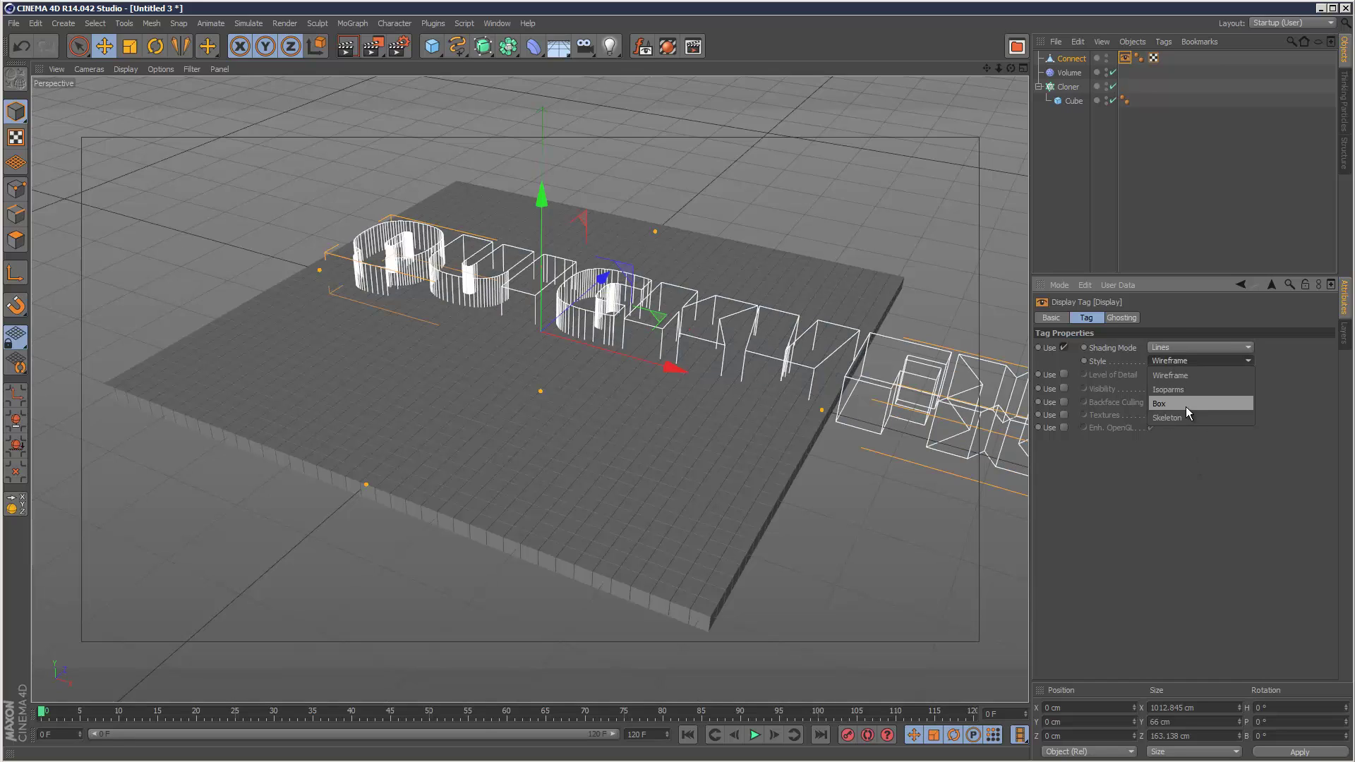
left_click(1186, 407)
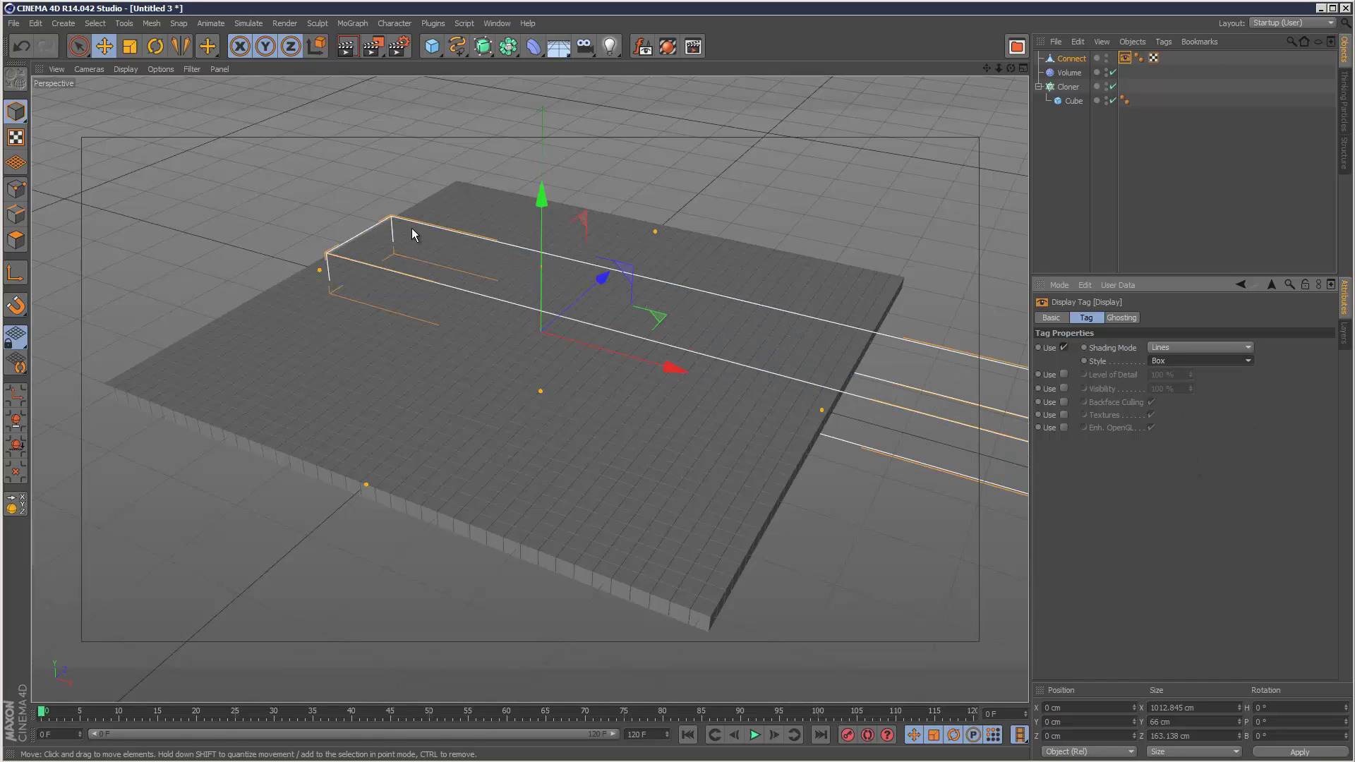
Step: In the Volume effector's parameters, turn off Scale, enable Position, and raise P.Y to 18 cm
left_click(1081, 240)
left_click(1069, 72)
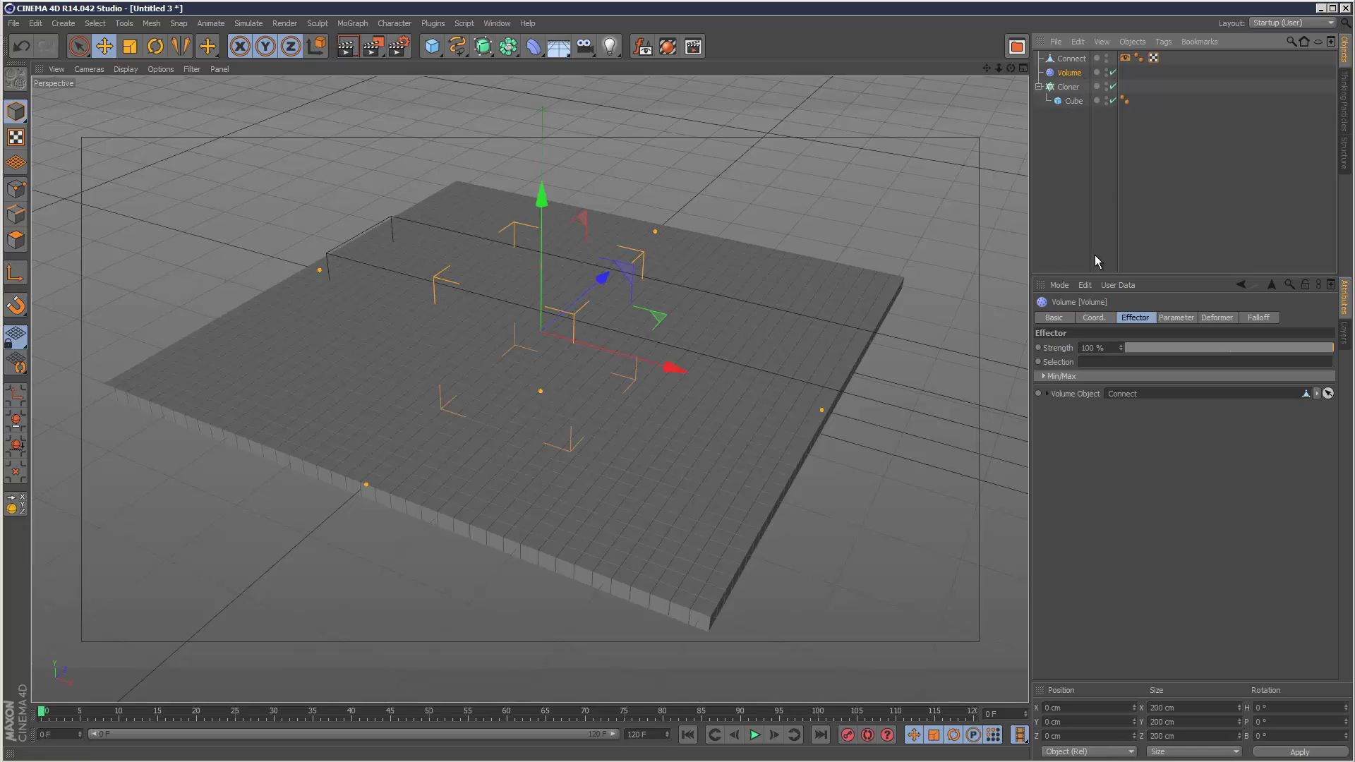
left_click(1174, 318)
left_click(1167, 374)
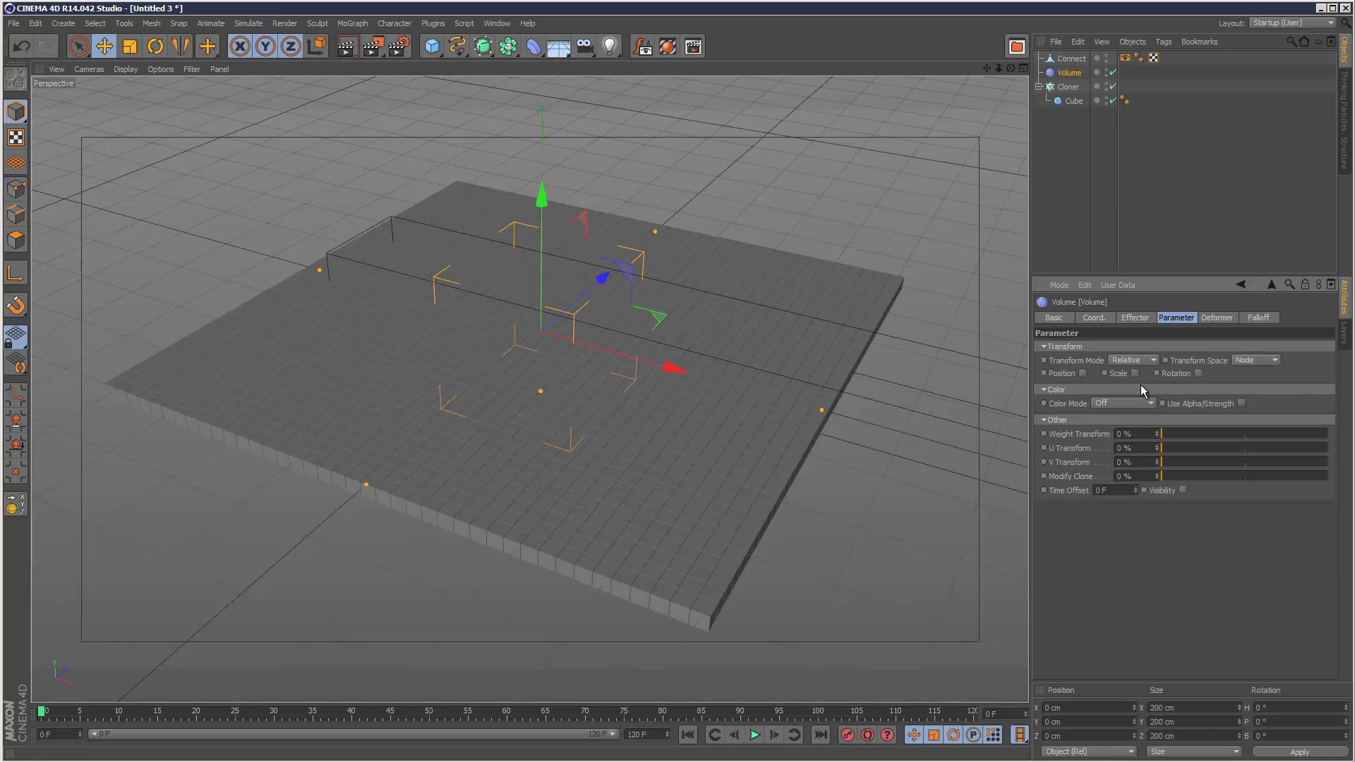
left_click(1084, 373)
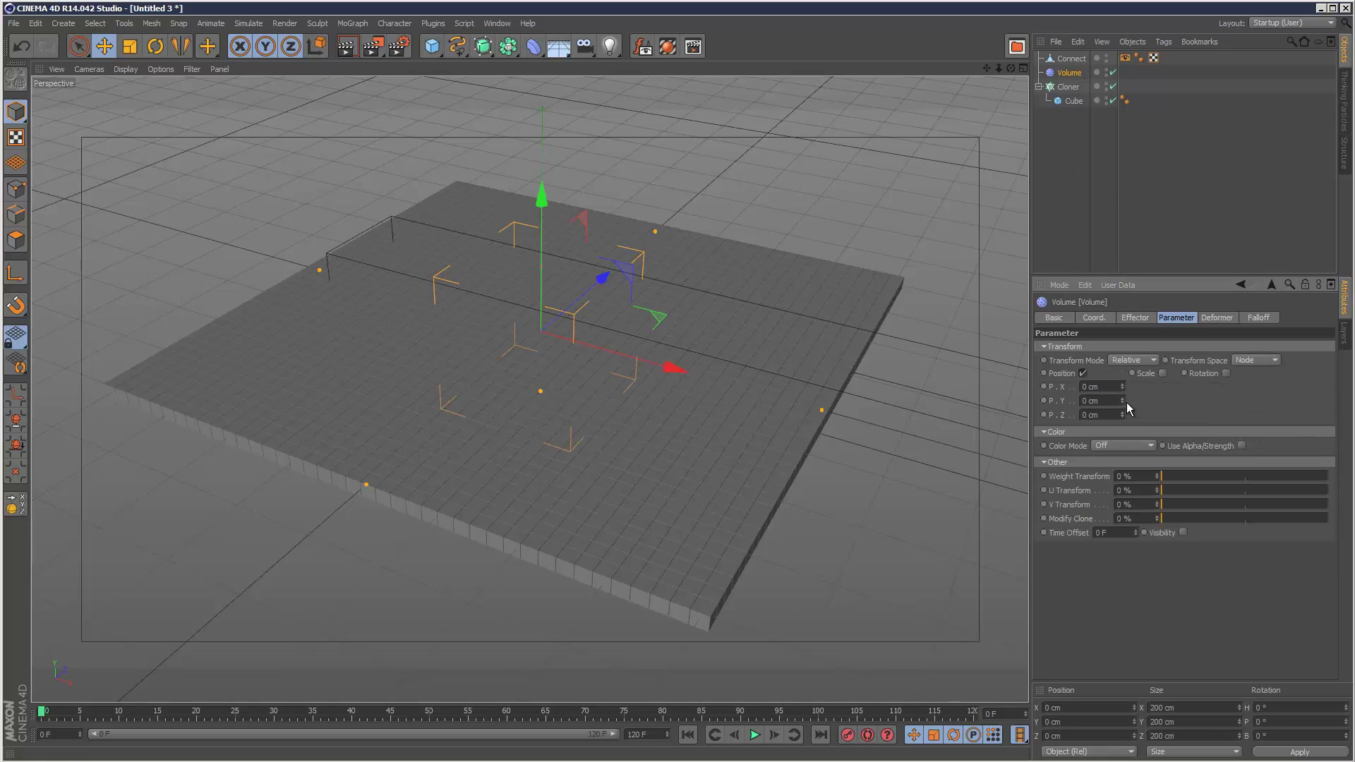
left_click_drag(1122, 401, 1122, 388)
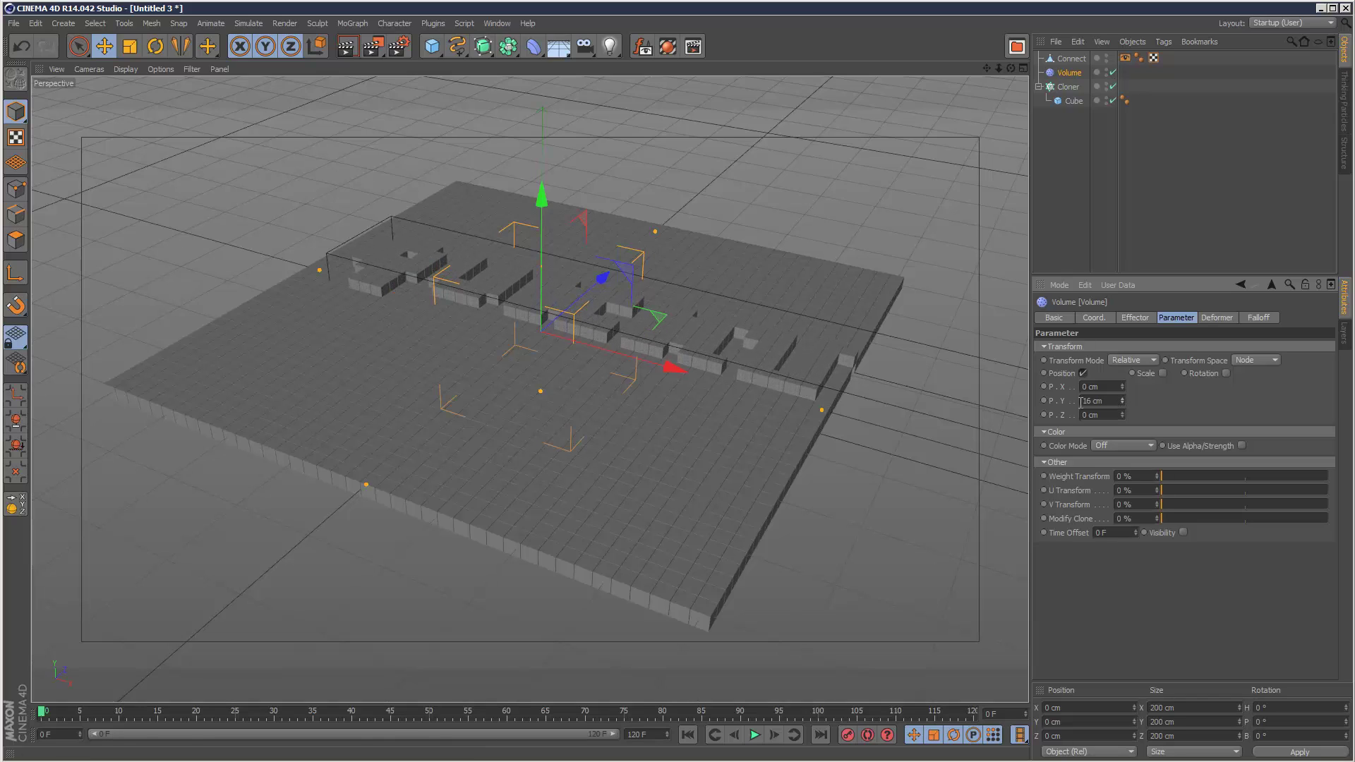
left_click_drag(1122, 400, 1123, 397)
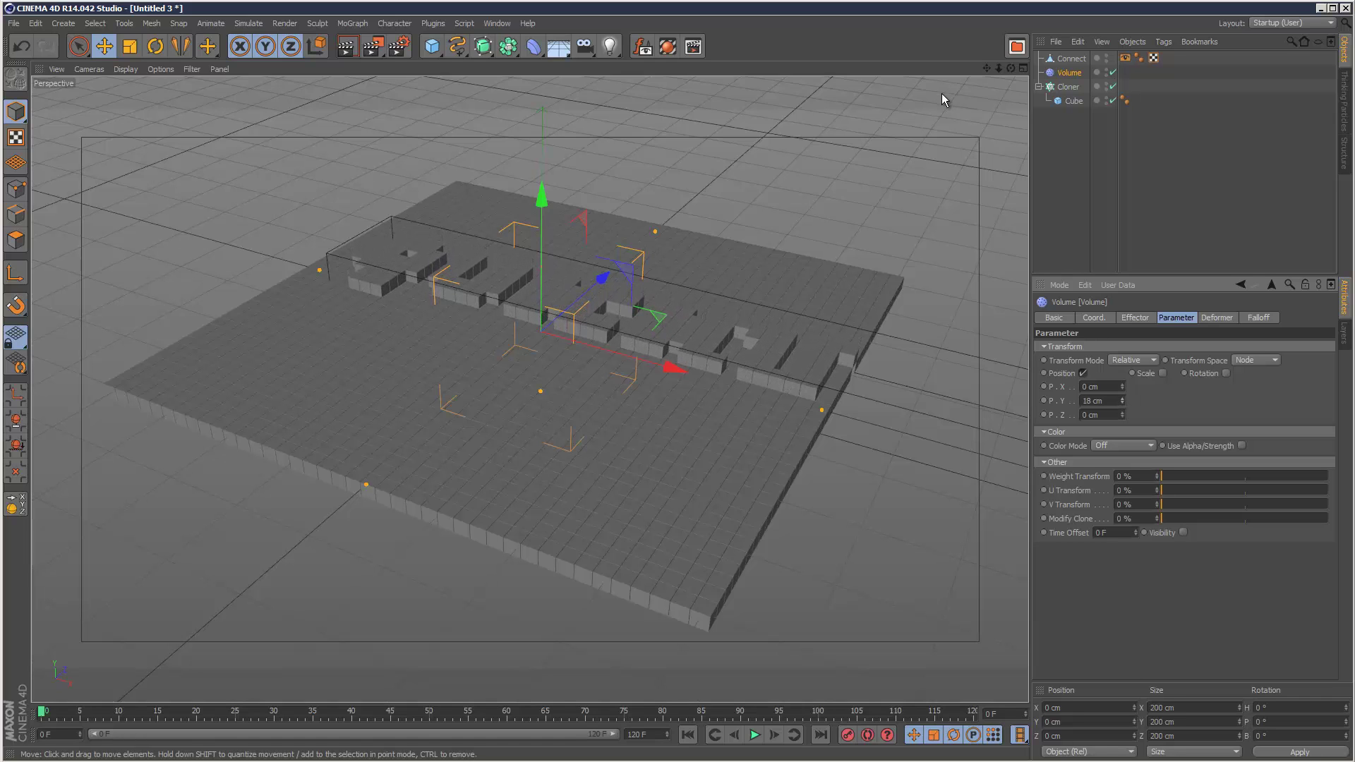
left_click_drag(659, 425, 657, 421, "alt")
Step: Give the Volume effector a user-defined blue (R64 G103 B187) with Use Alpha/Strength enabled
left_click(1069, 86)
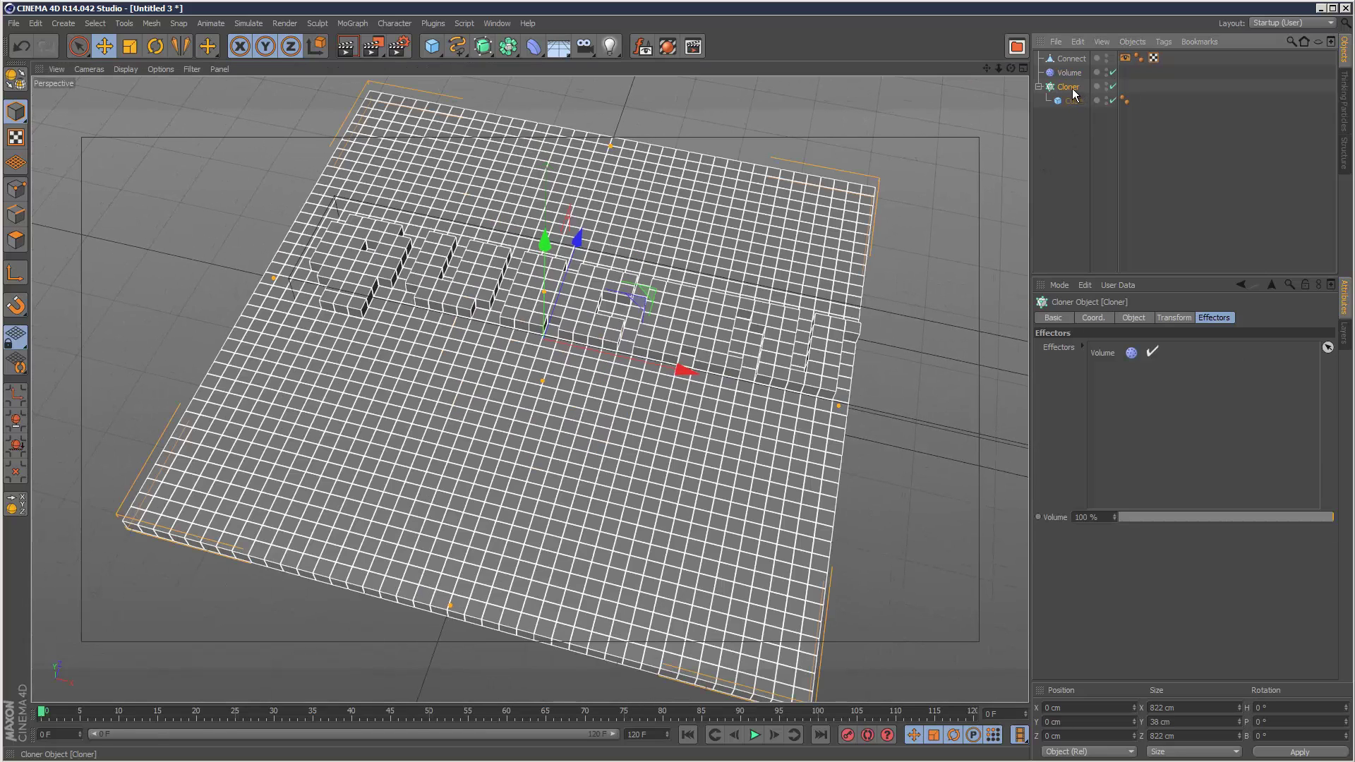
left_click(1071, 72)
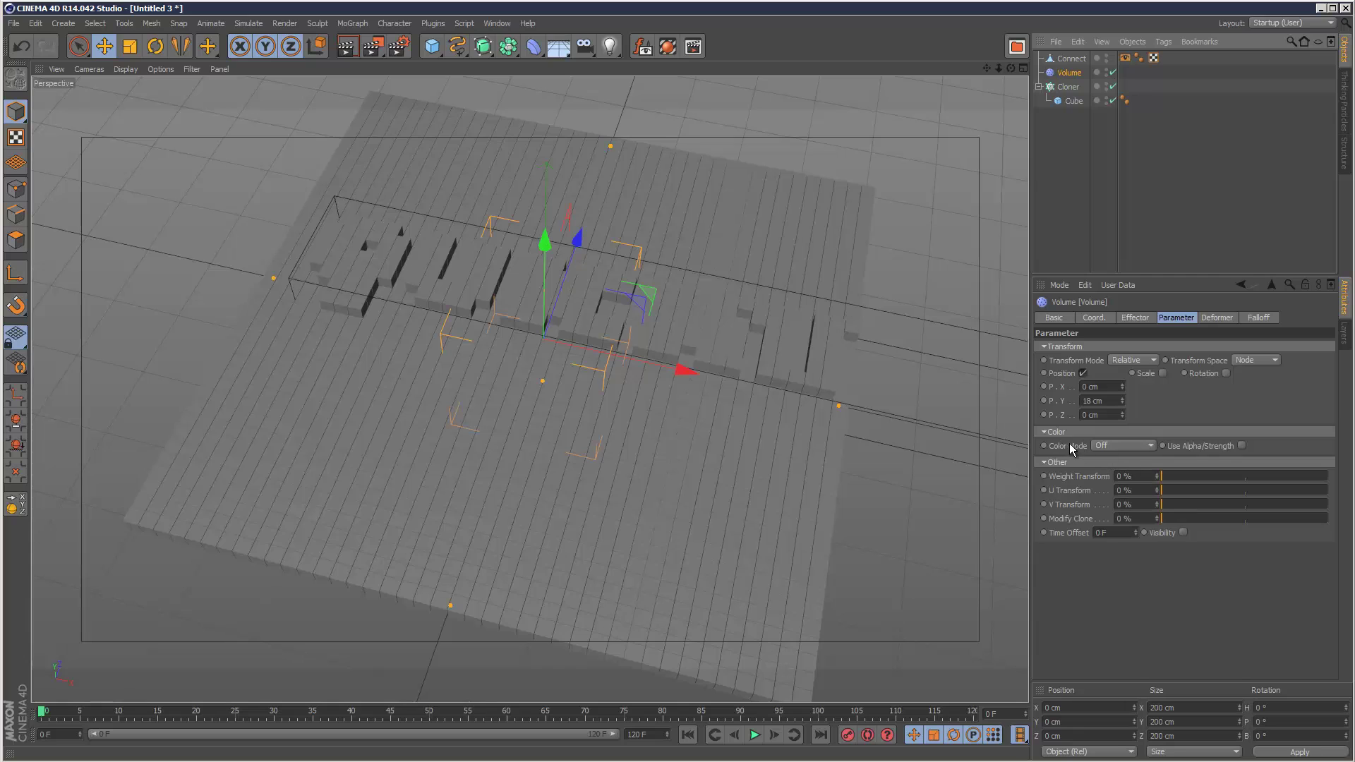
left_click(1146, 446)
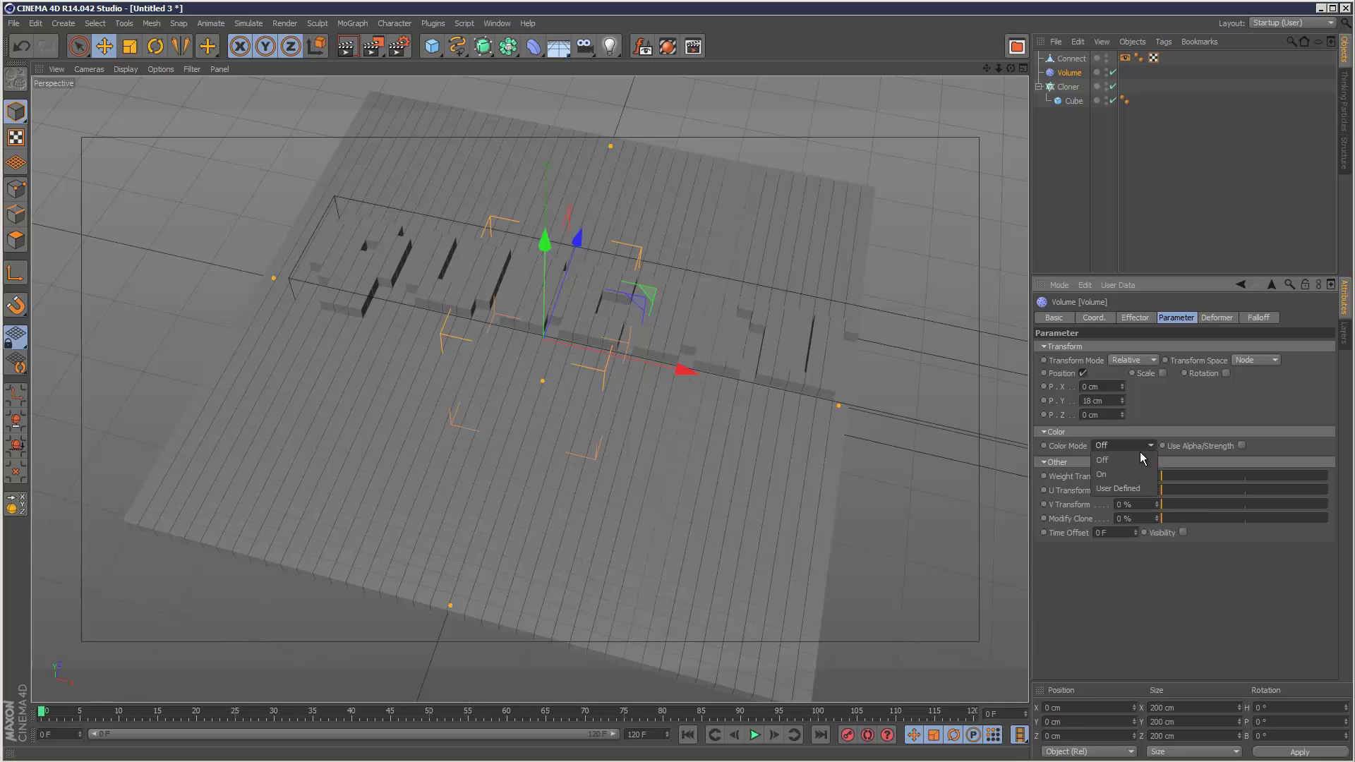
left_click(1128, 489)
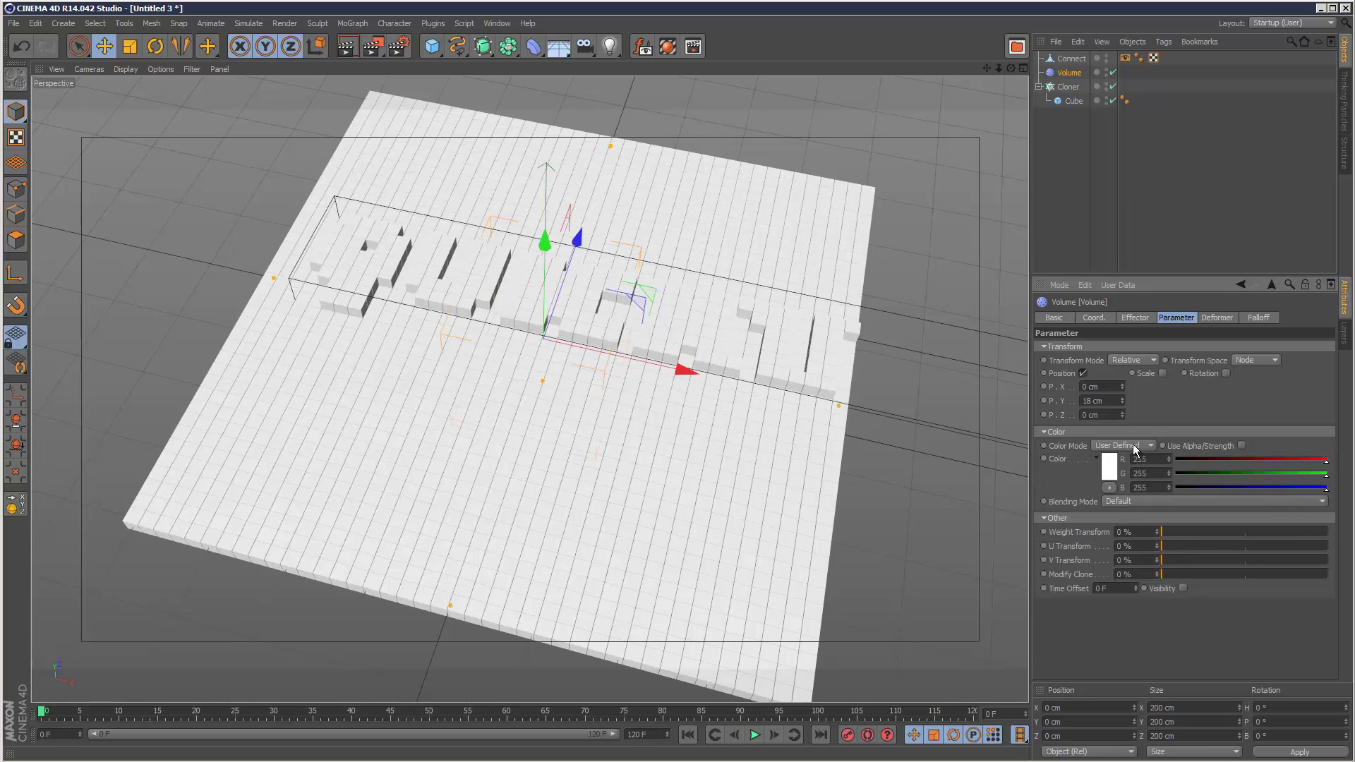
left_click(1110, 468)
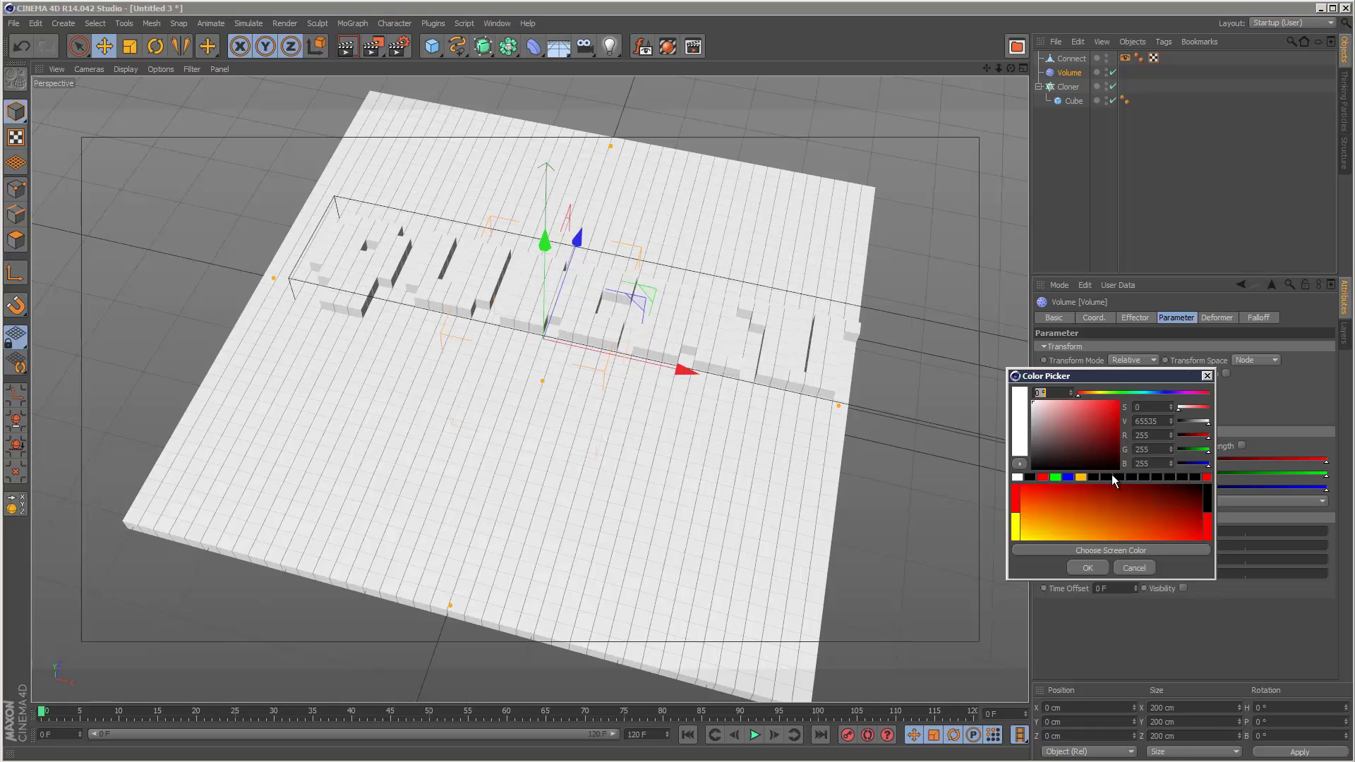
left_click(1162, 393)
left_click(1089, 419)
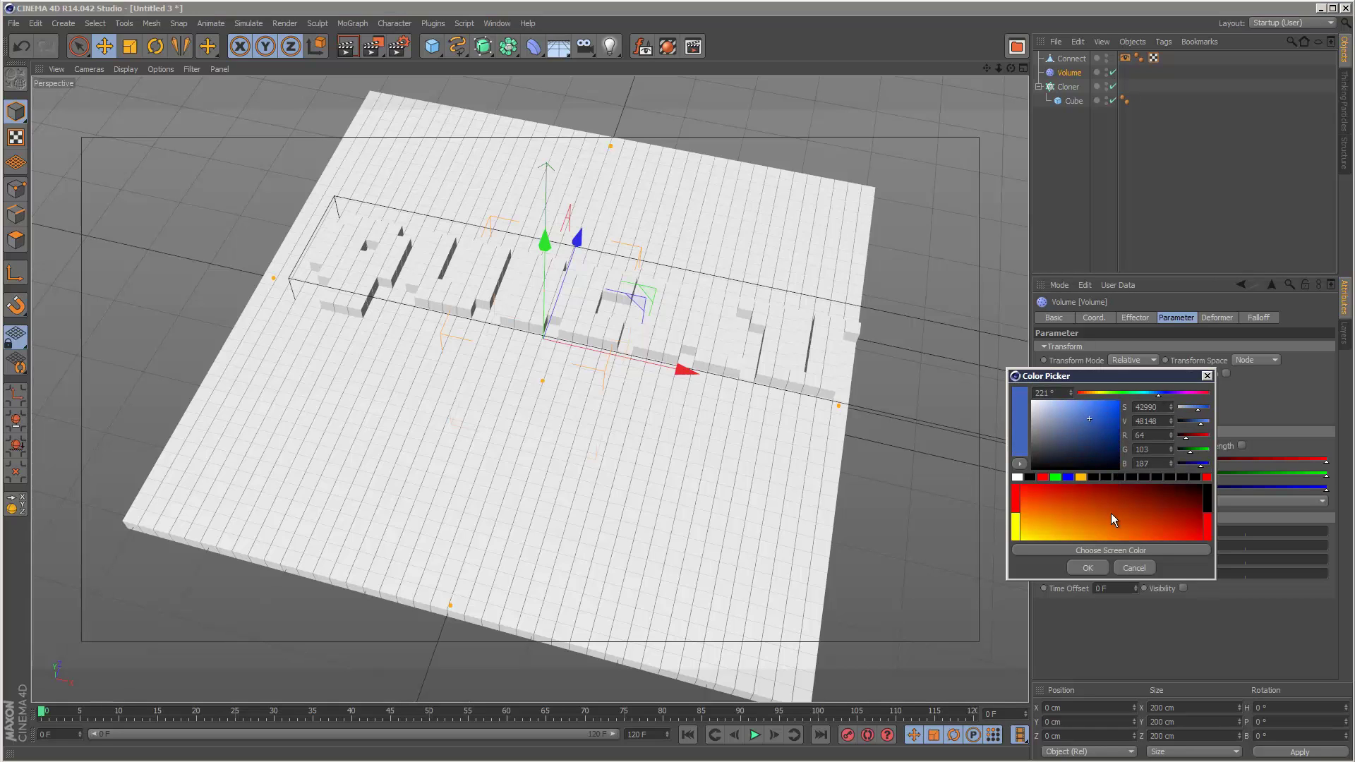
left_click(1087, 568)
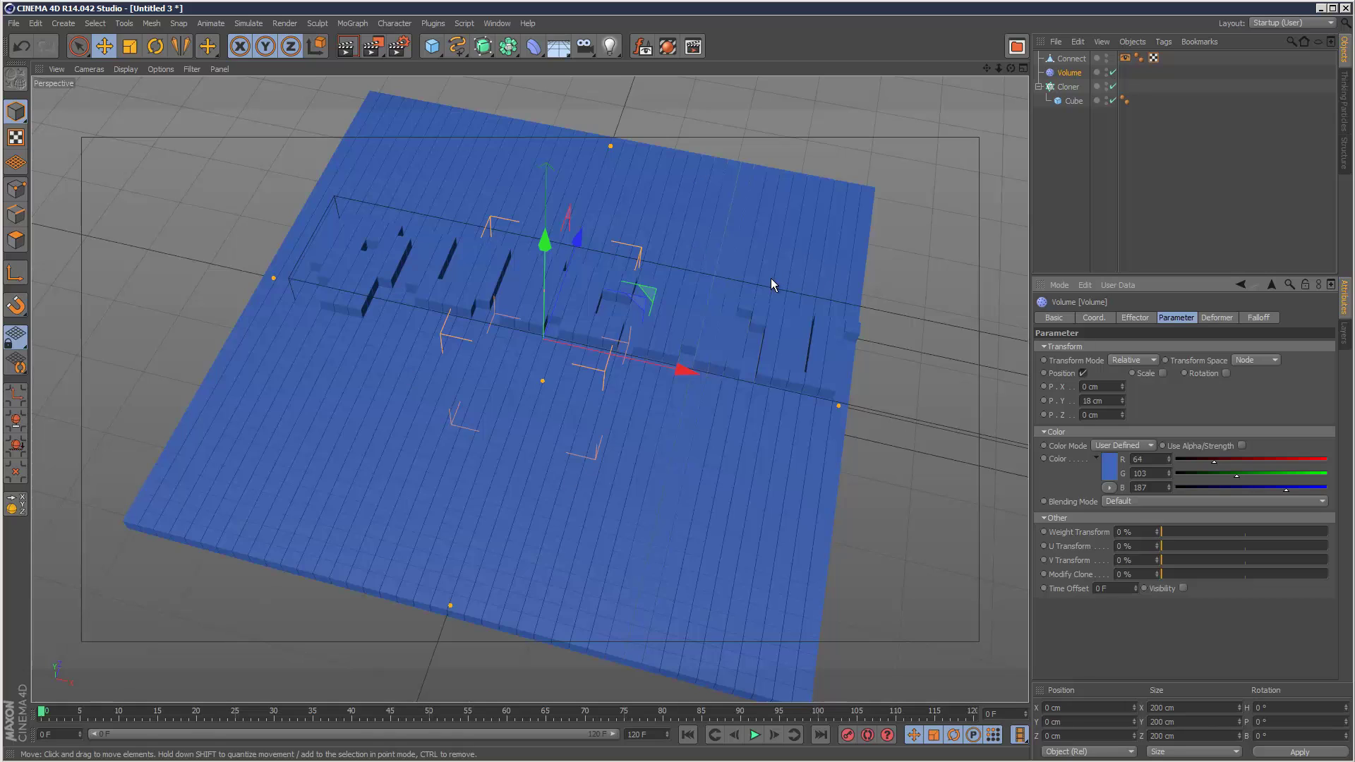
left_click(1241, 446)
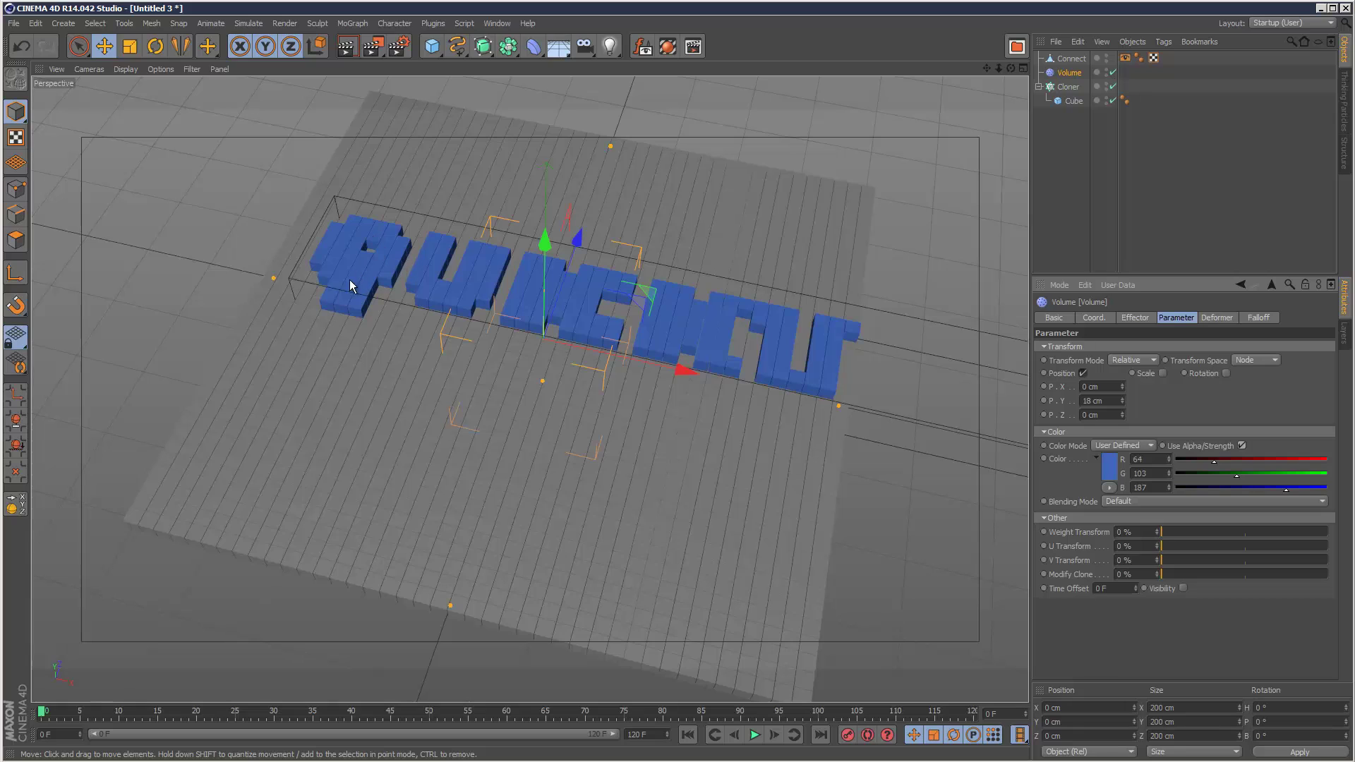
Step: Render previews of the blue cube letters raised out of the grey grid, with Connect selected
left_click(1250, 240)
left_click(345, 48)
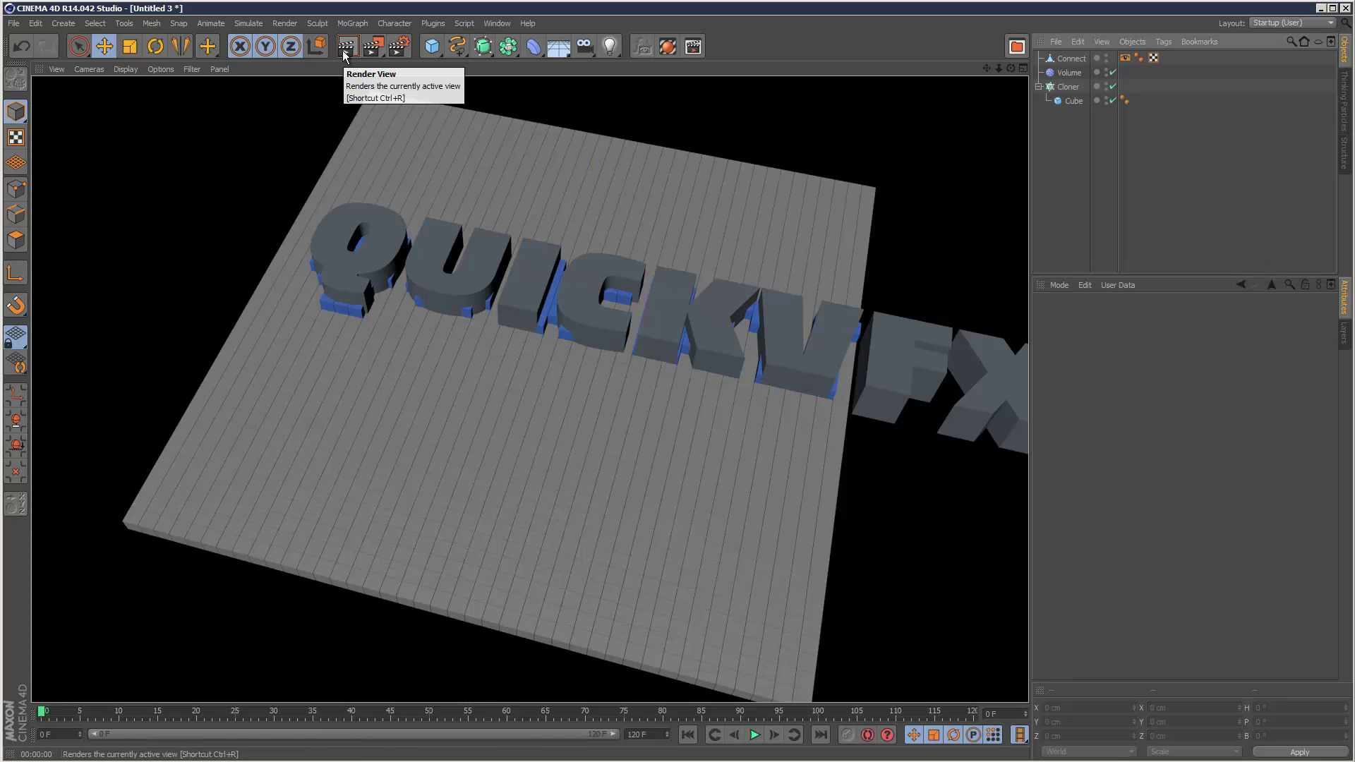
left_click(1072, 59)
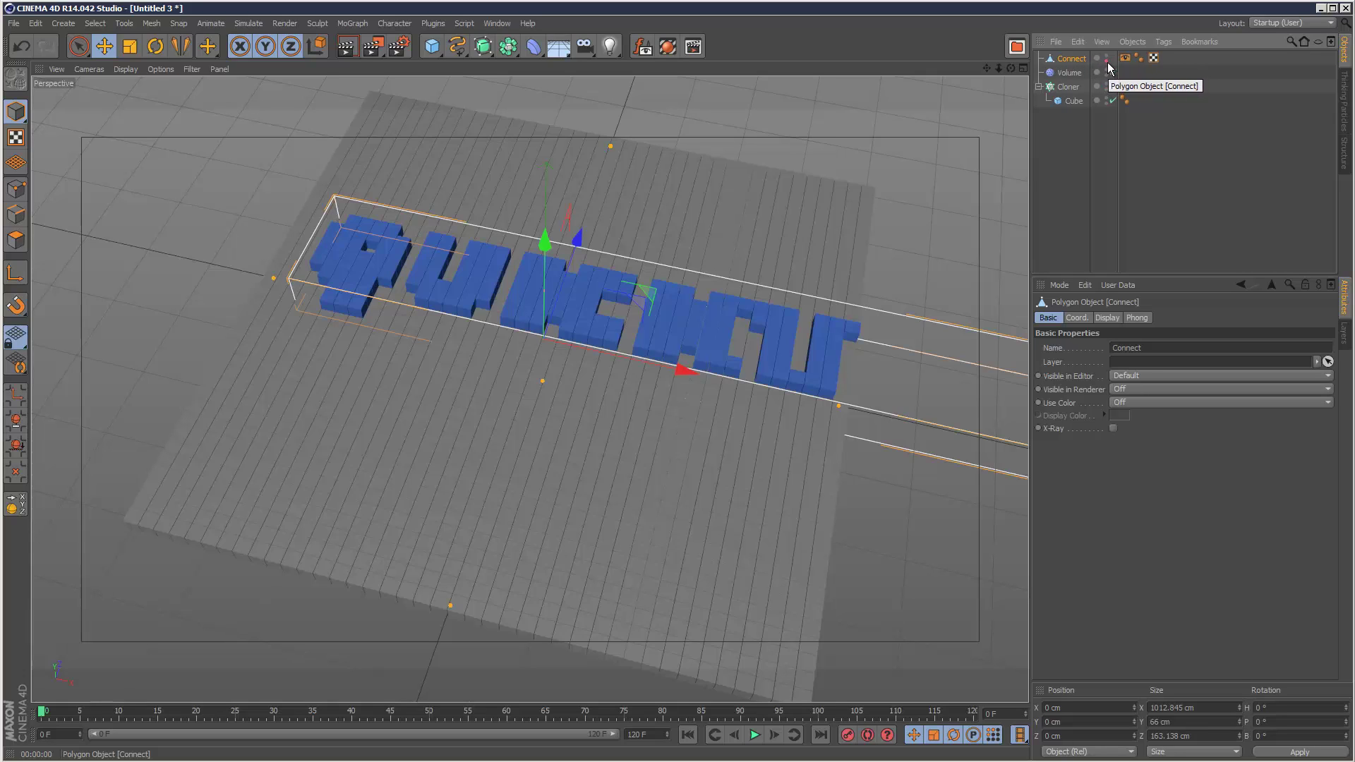
left_click(348, 46)
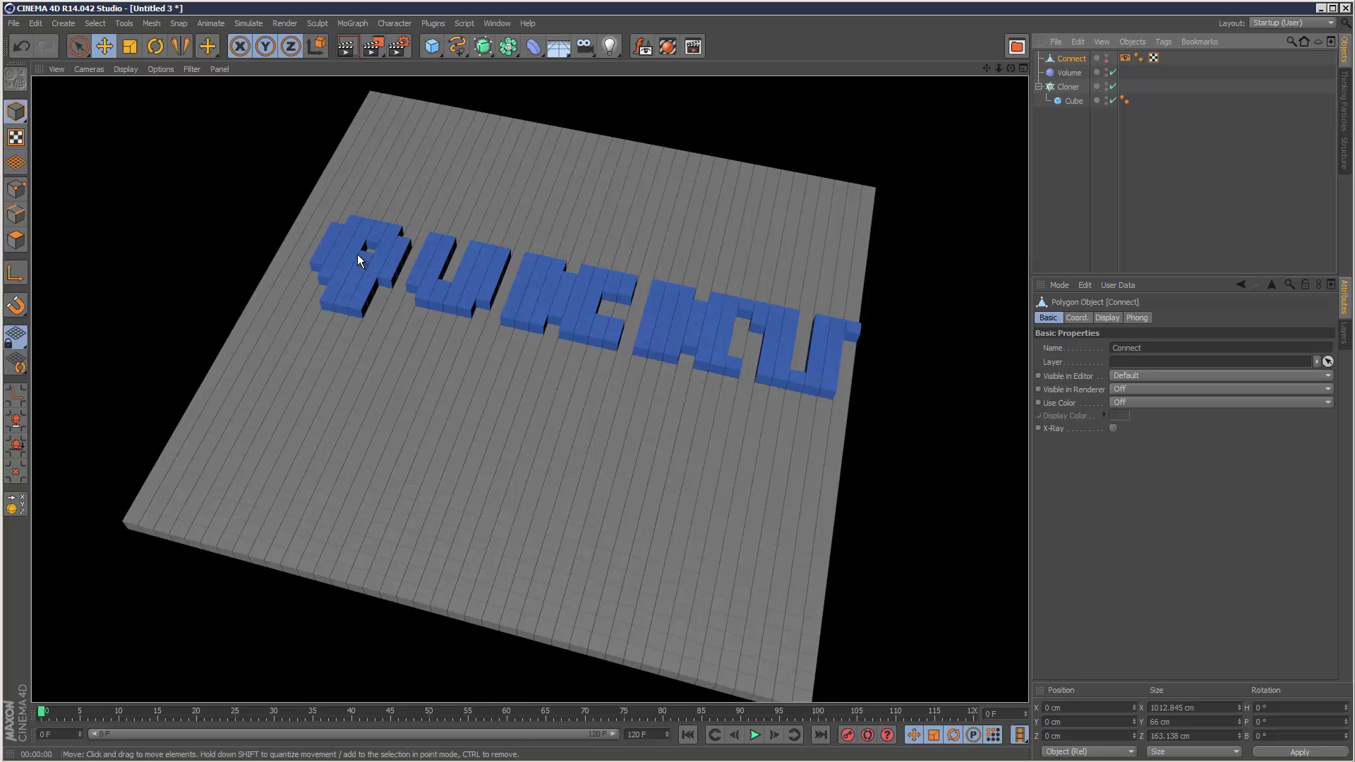
Step: Scale the Connect text to about 120% and move it right to X 54 cm
left_click(1089, 158)
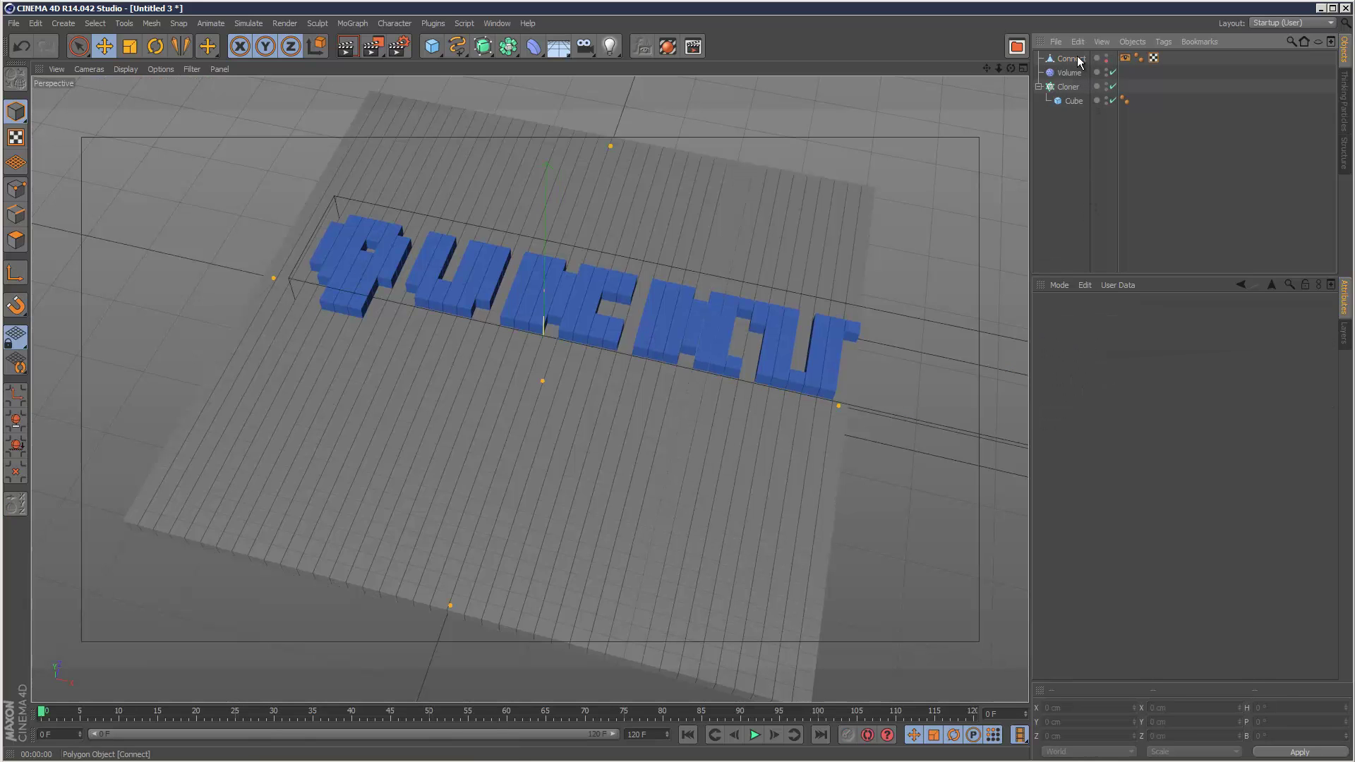
left_click(1079, 62)
key("t")
left_click_drag(608, 413, 644, 357)
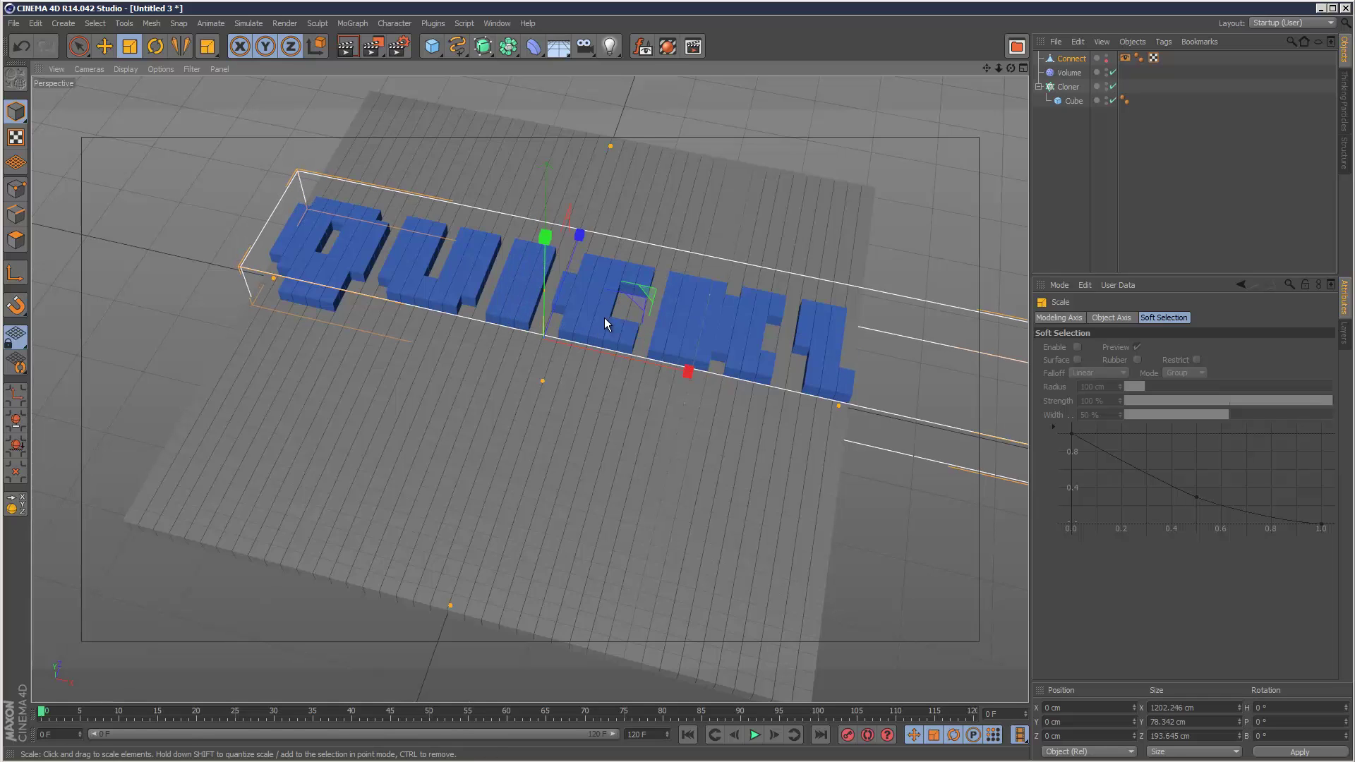
key("e")
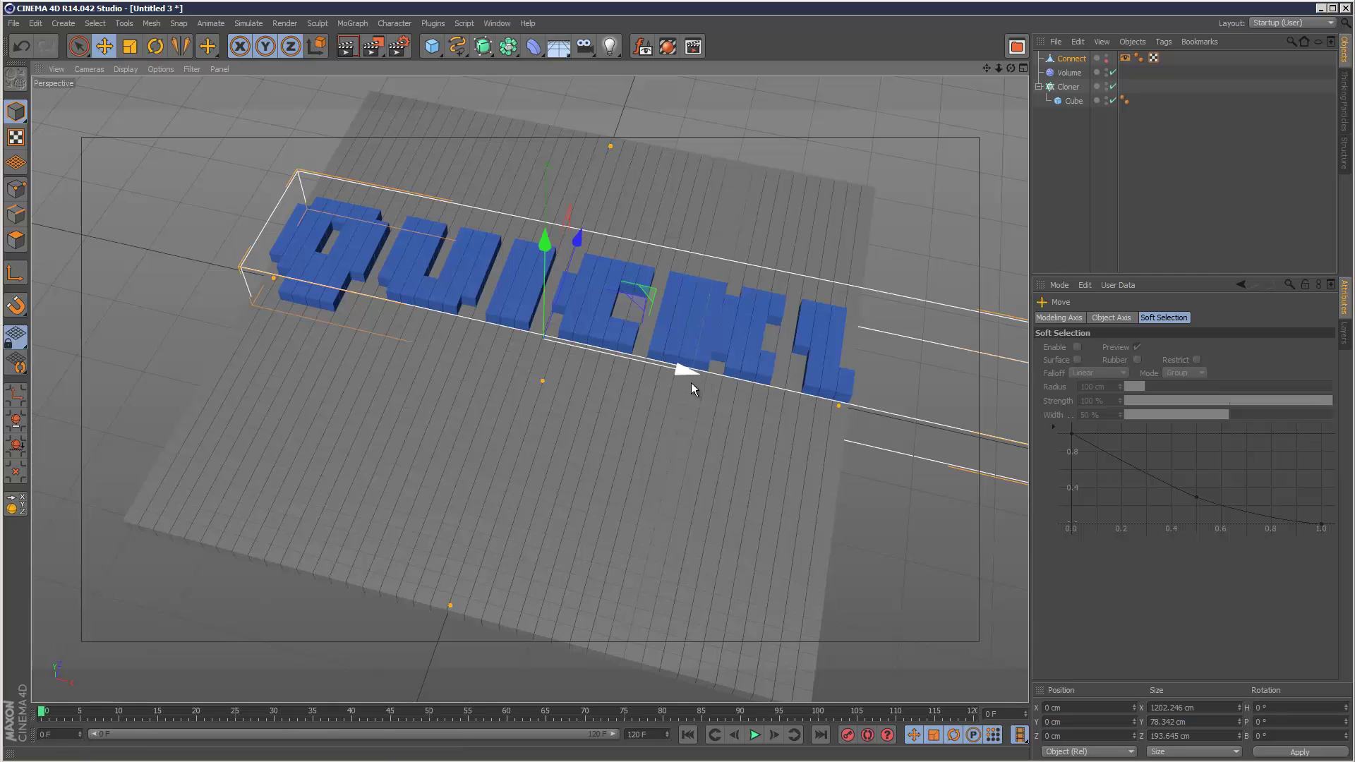
left_click_drag(692, 383, 726, 385)
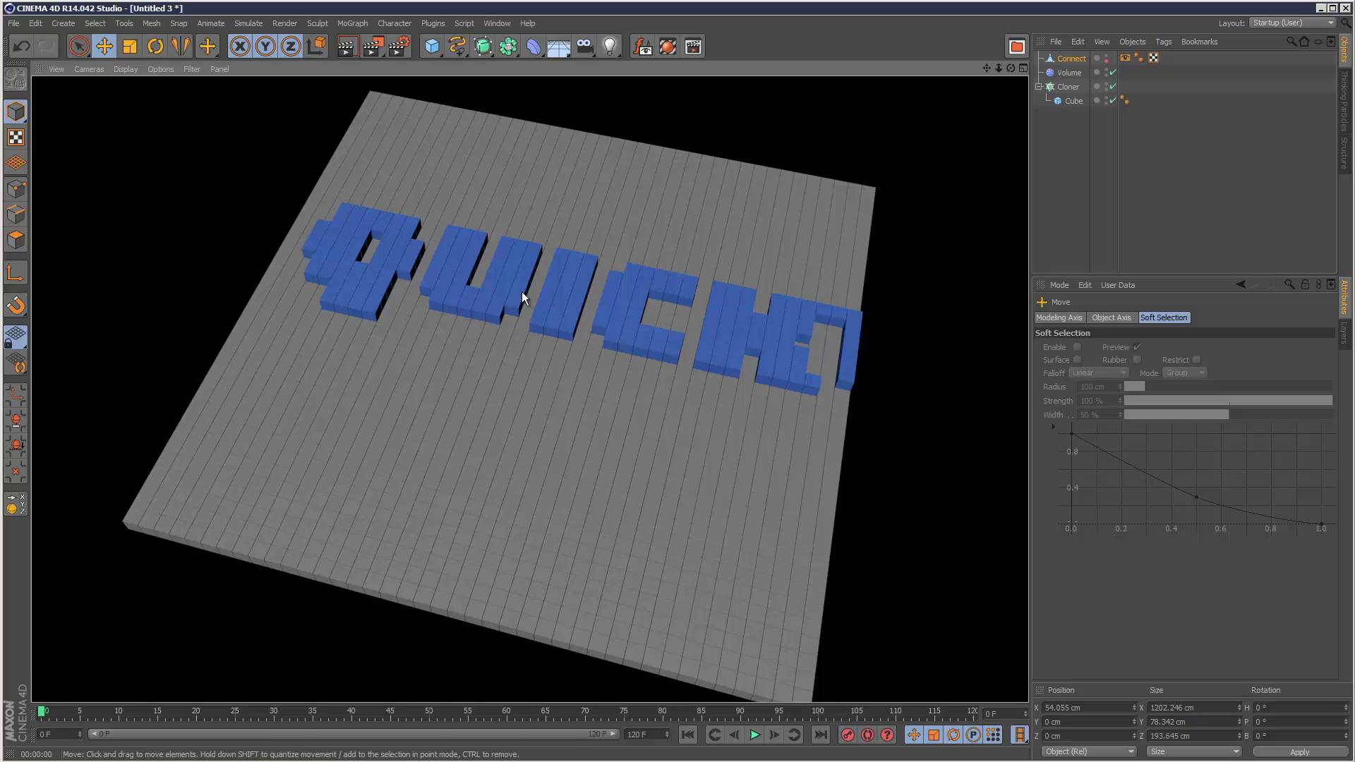
Step: Set the Cloner grid count to 80×1×80 with X and Z size of 1610 cm
left_click(1067, 87)
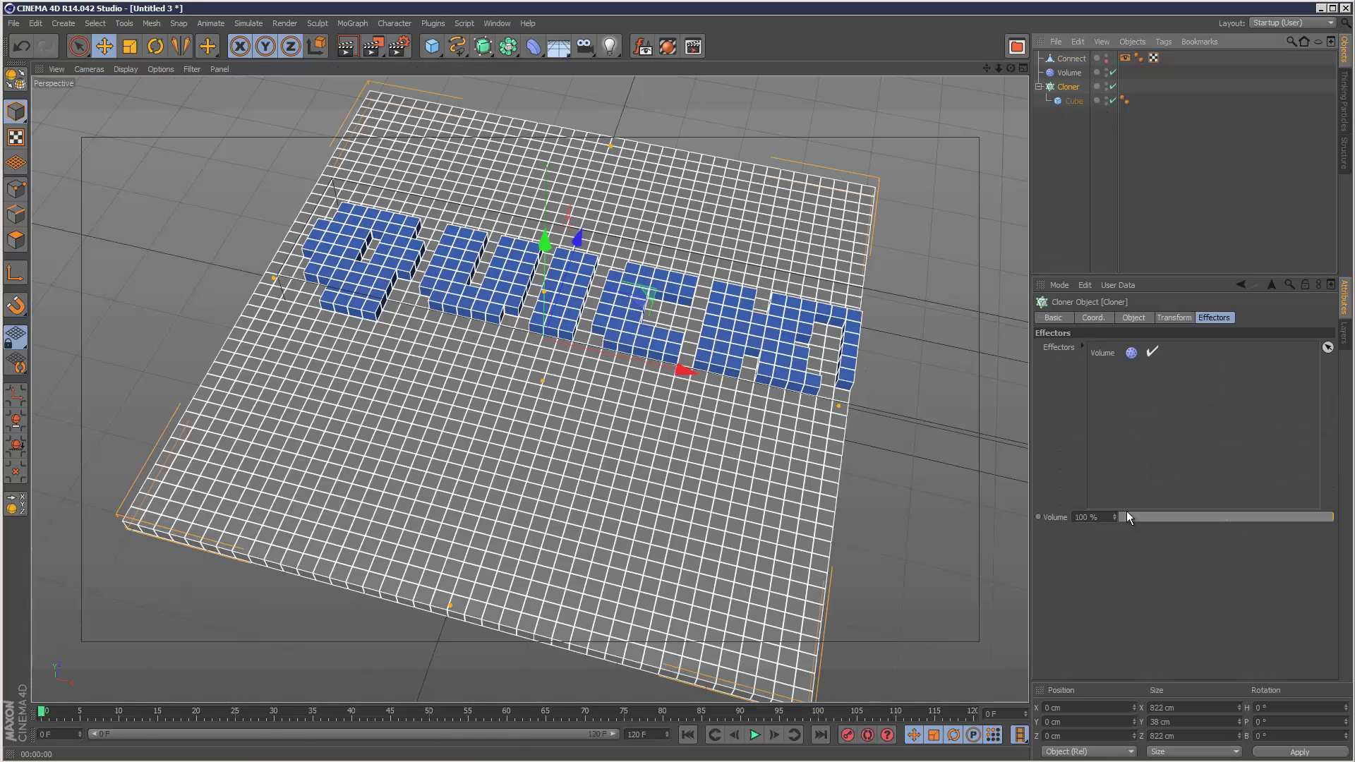
left_click(1092, 318)
left_click(1069, 319)
left_click(1136, 317)
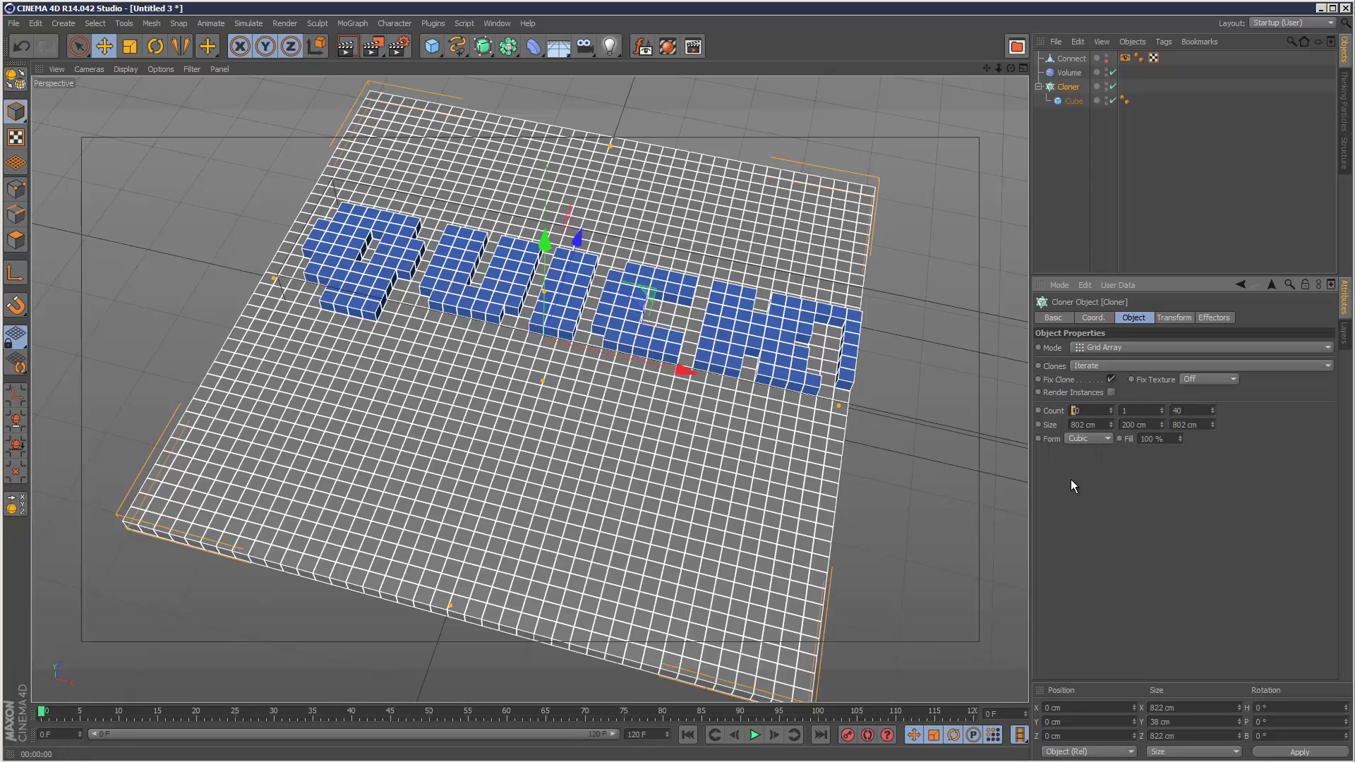
type("80")
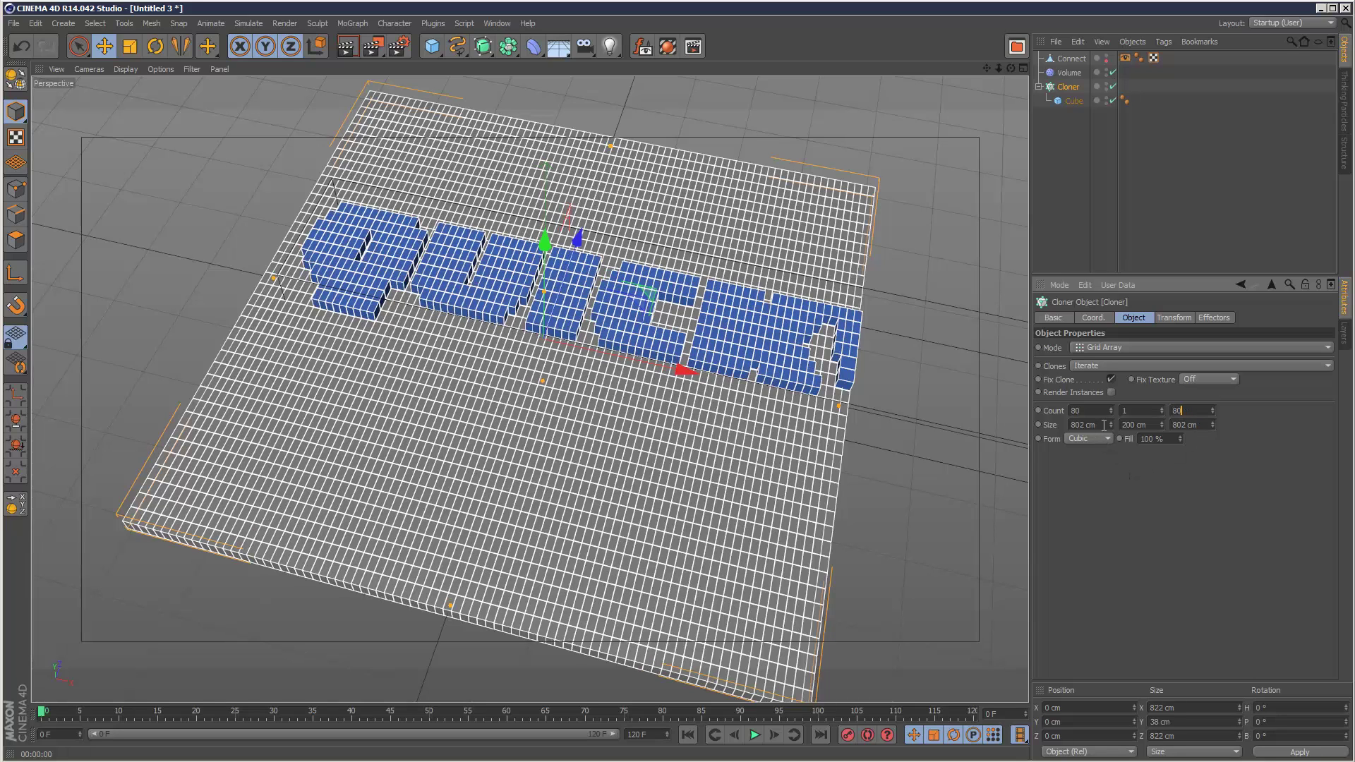
left_click(1104, 425)
type("16")
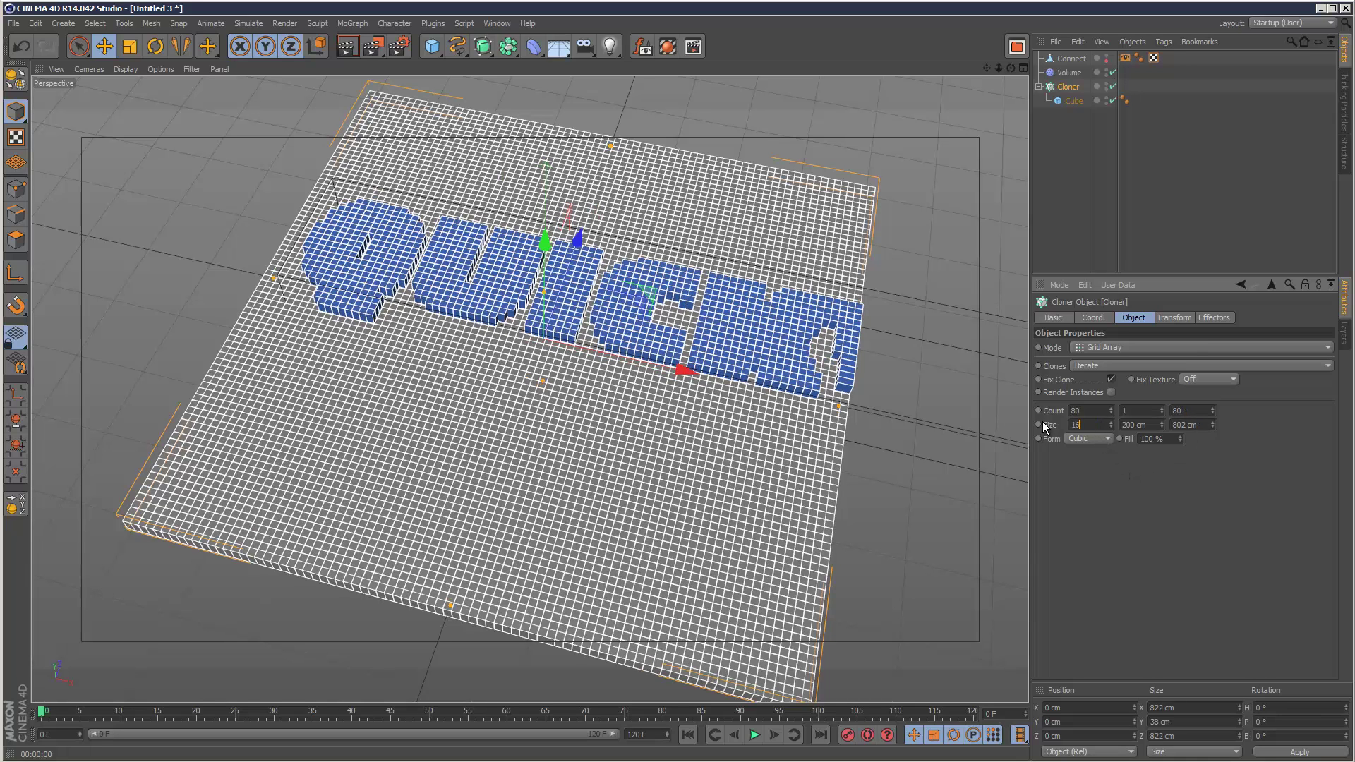
type("10")
left_click(1191, 425)
type("1610")
key("Return")
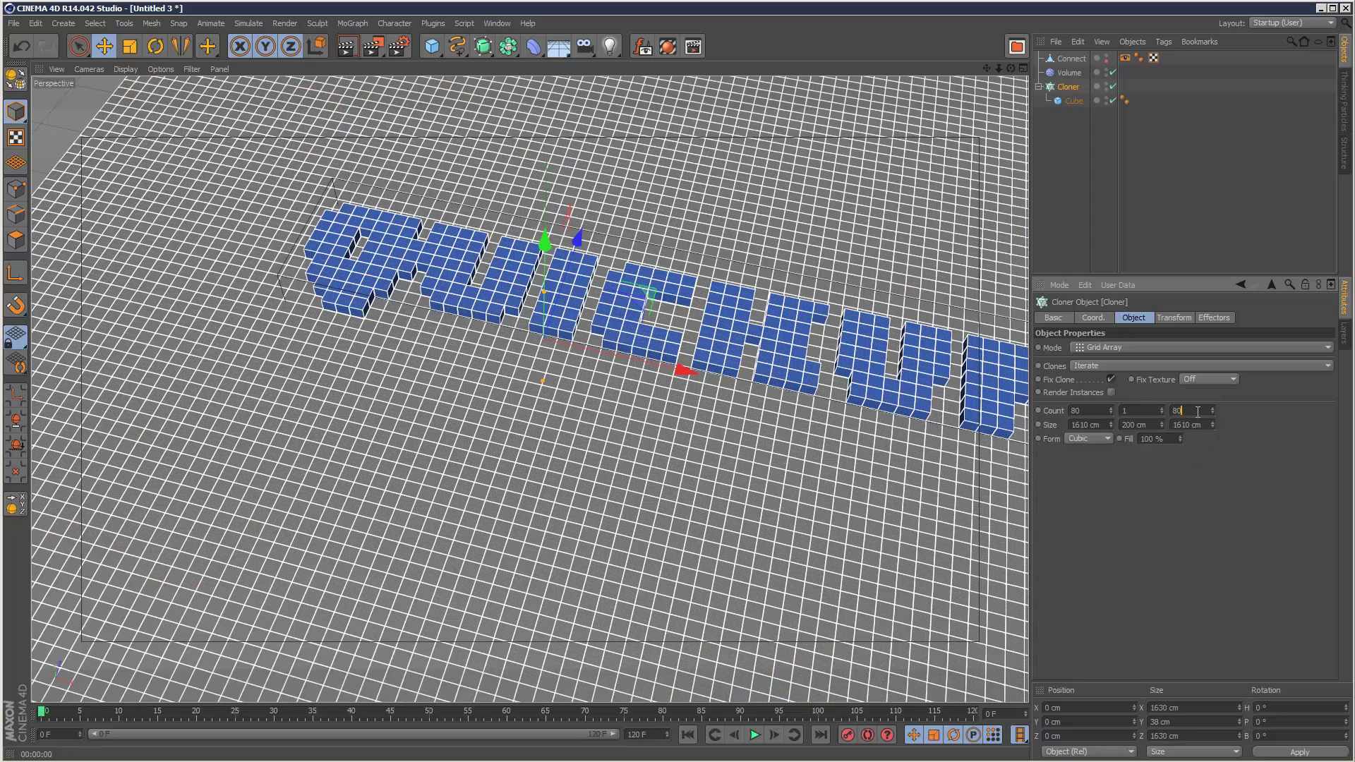
scroll(589, 429, "down", 5)
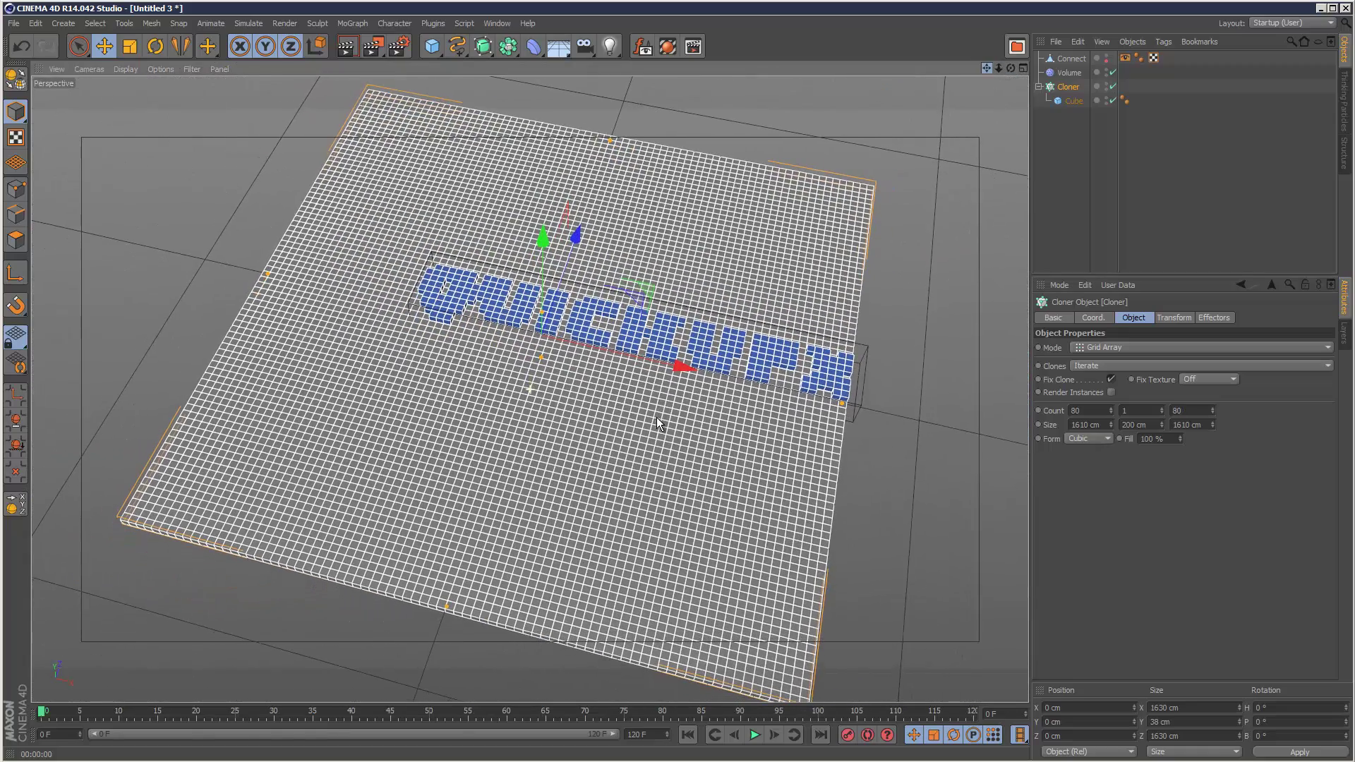
Step: Scale the Connect text to about 179% (≈2172 cm wide), reframe the view and render
left_click(1086, 129)
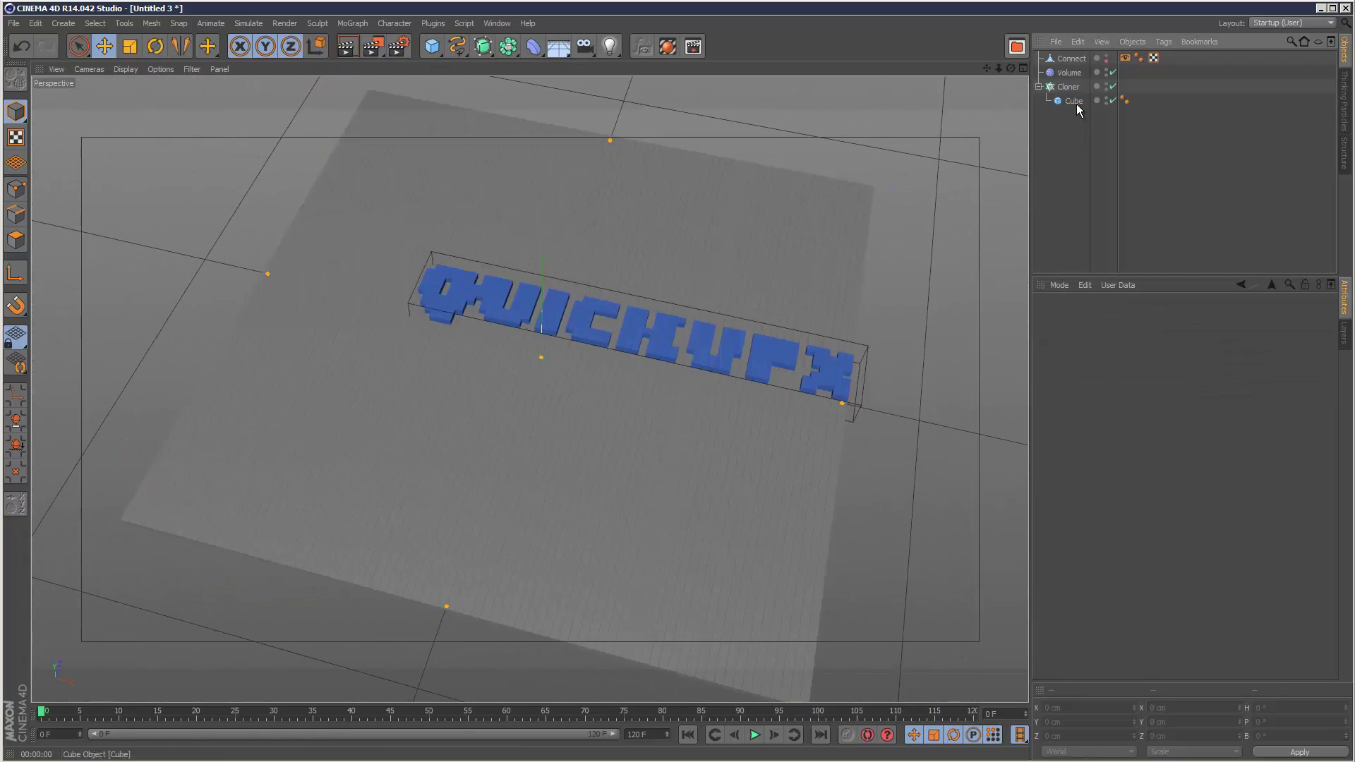
left_click(1071, 59)
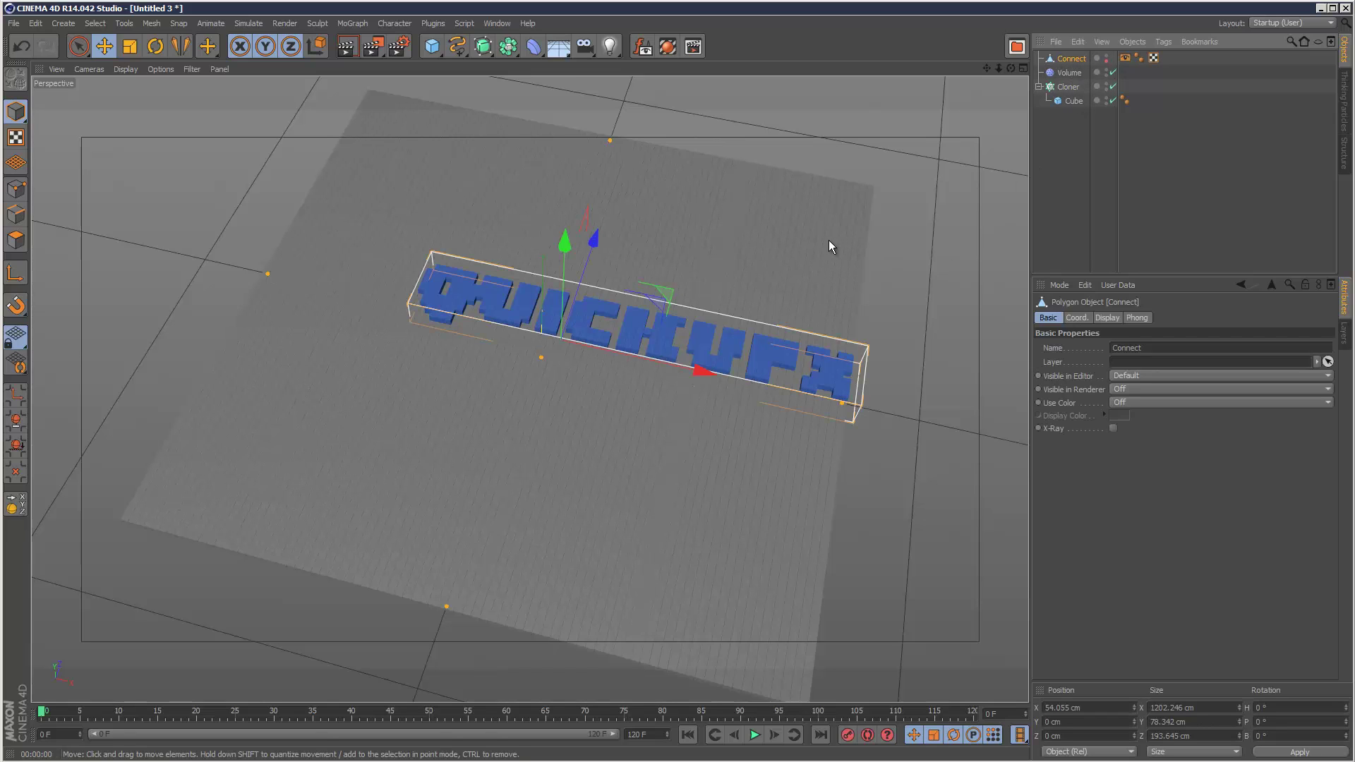
key("t")
left_click_drag(778, 295, 658, 421)
mouse_move(996, 71)
left_mouse_down()
mouse_move(990, 79)
mouse_move(989, 66)
left_mouse_up()
left_click_drag(708, 438, 656, 421)
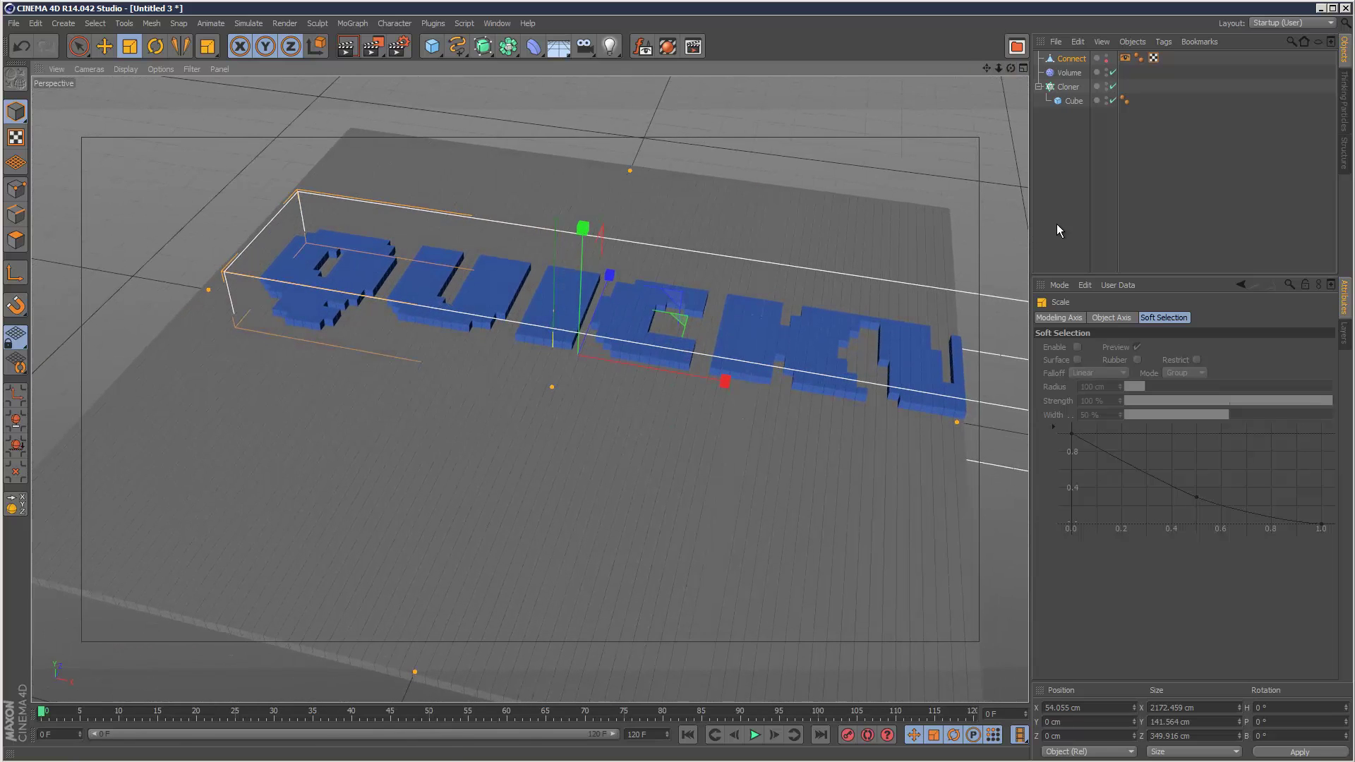
left_click(938, 211)
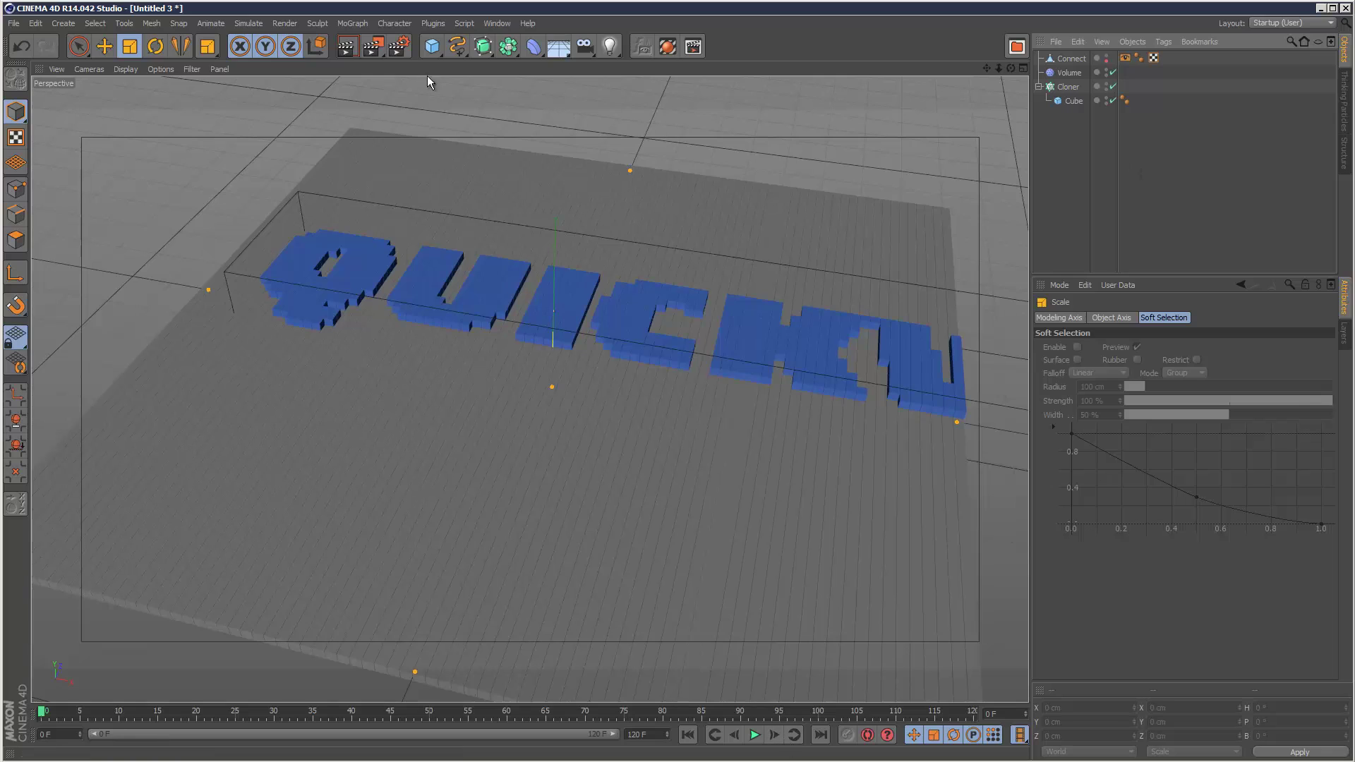
left_click(347, 48)
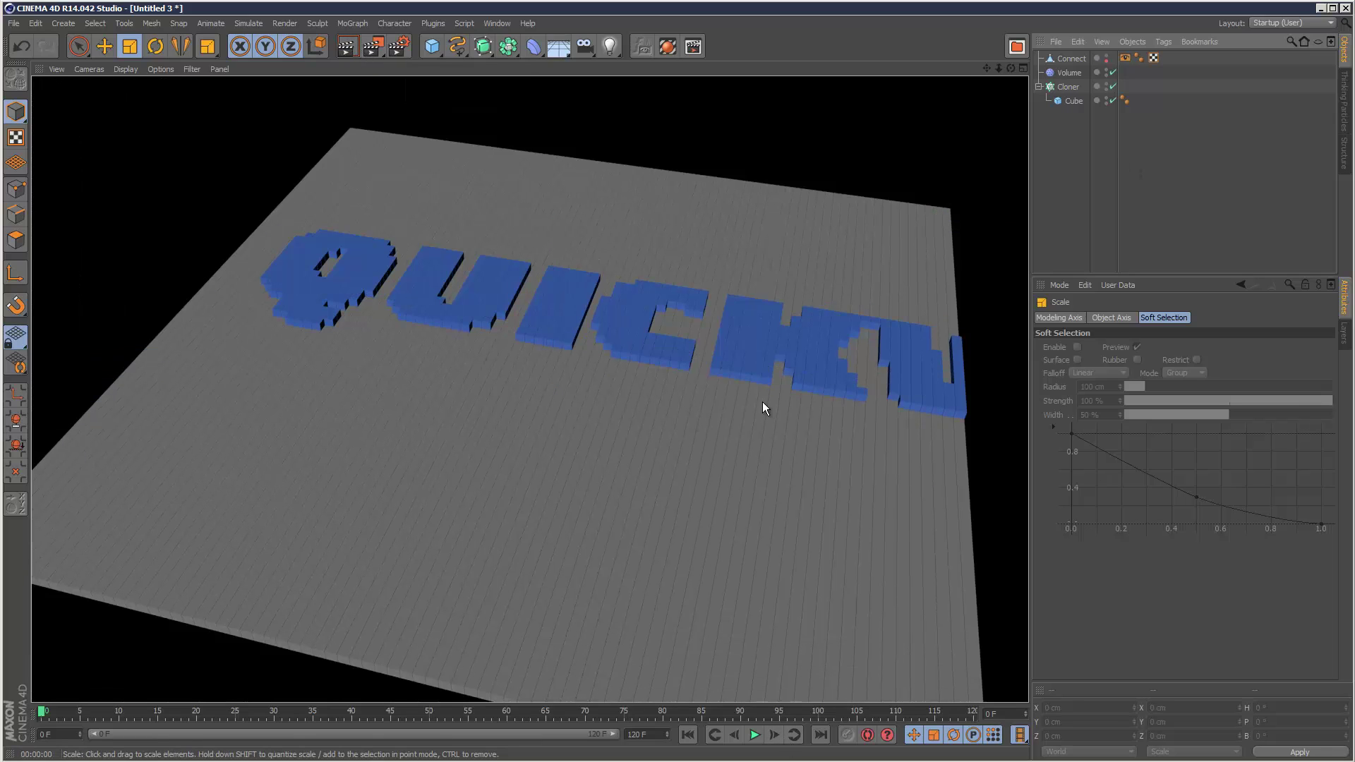
Step: Add a Random effector to the Cloner with Position off and Weight Transform at 100%
left_click(464, 296)
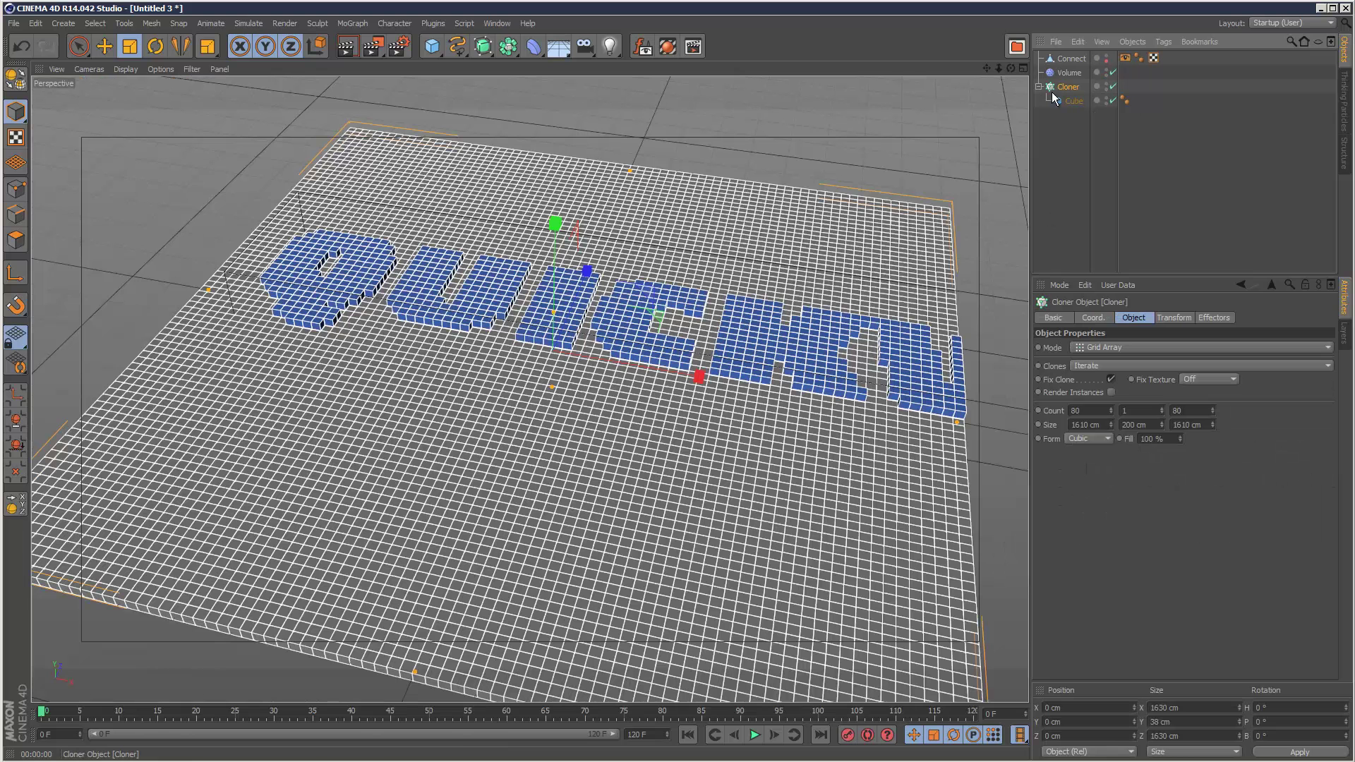
left_click(352, 23)
mouse_move(370, 46)
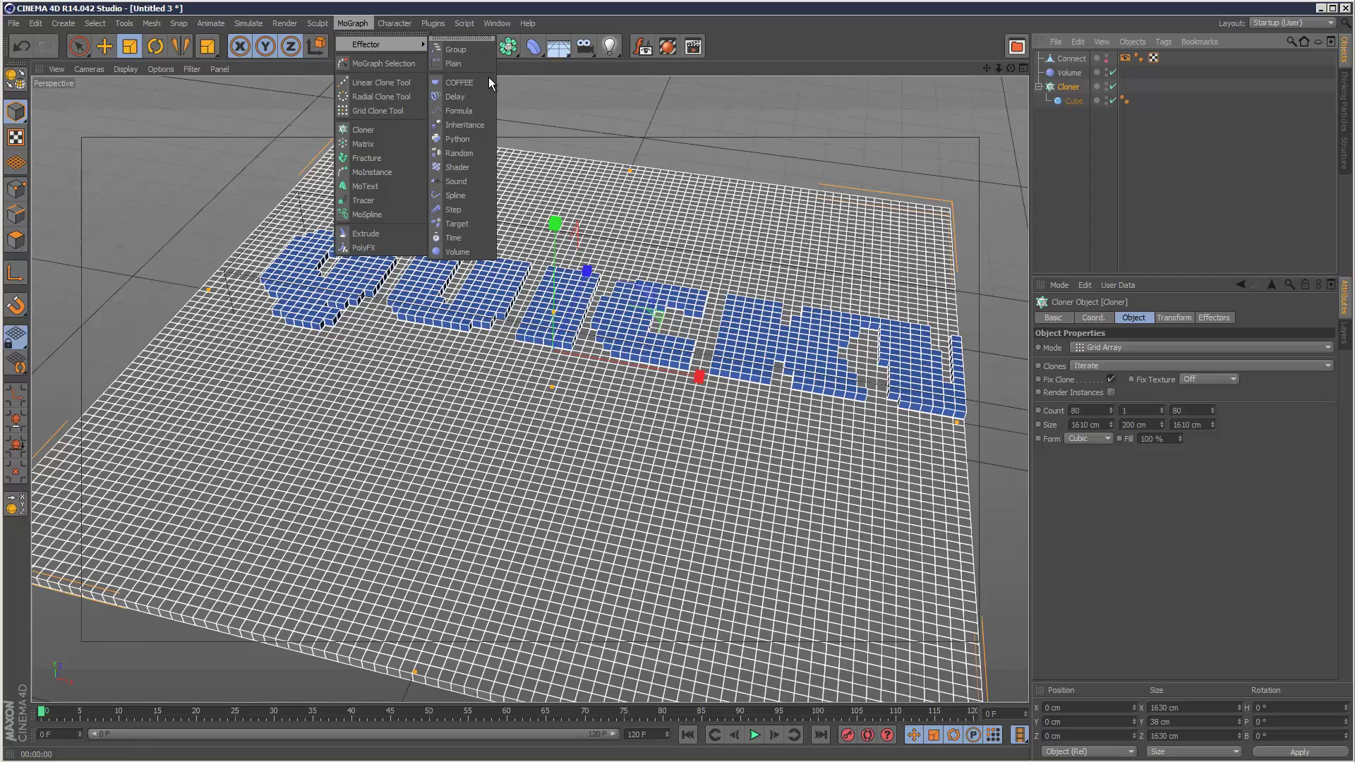
left_click(477, 151)
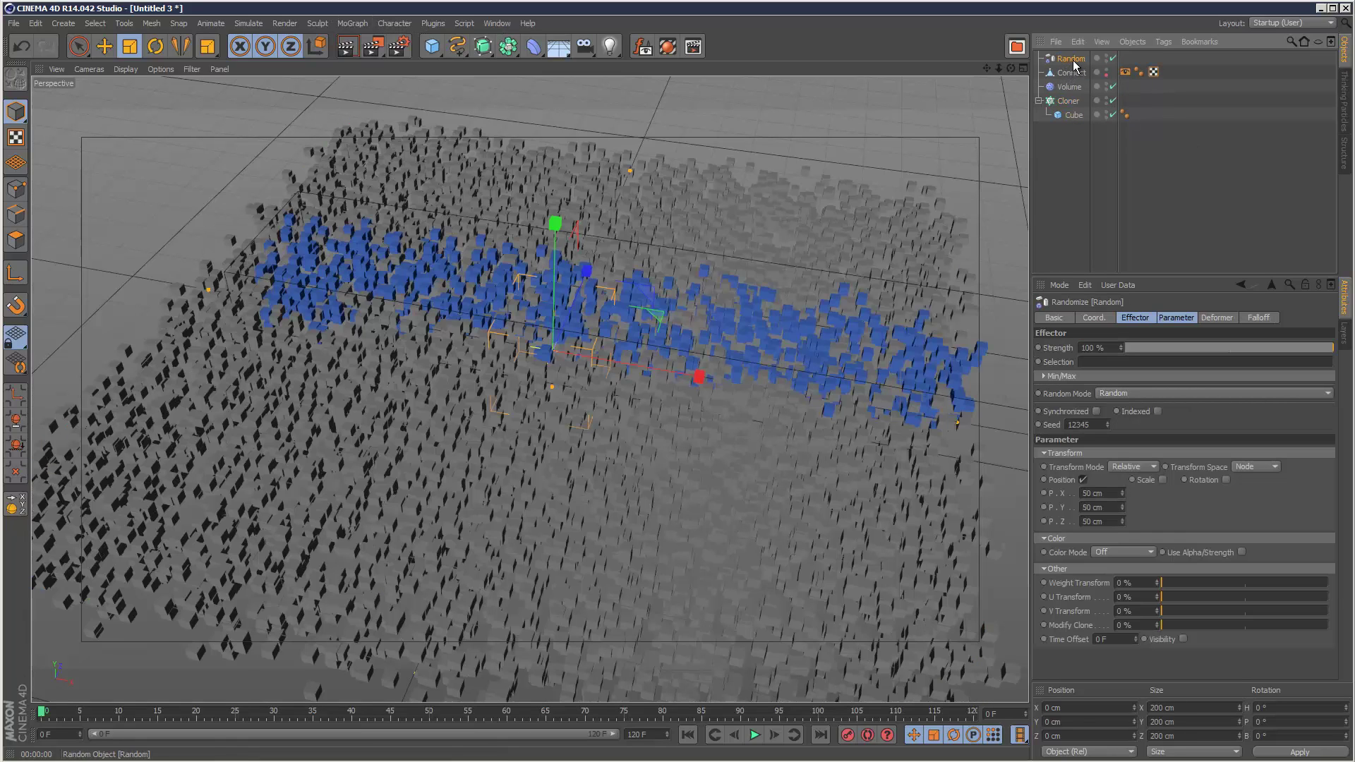
left_click(1083, 480)
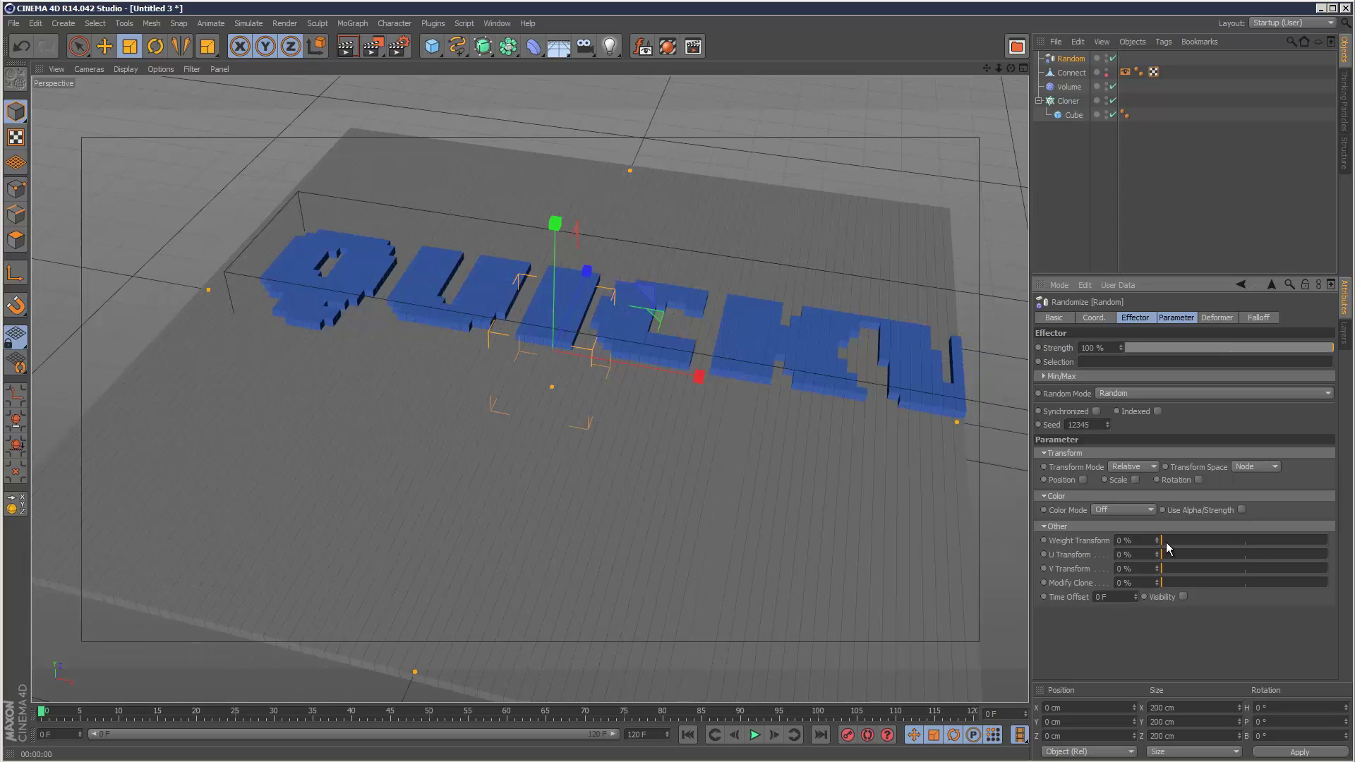
left_click_drag(1264, 542, 1339, 547)
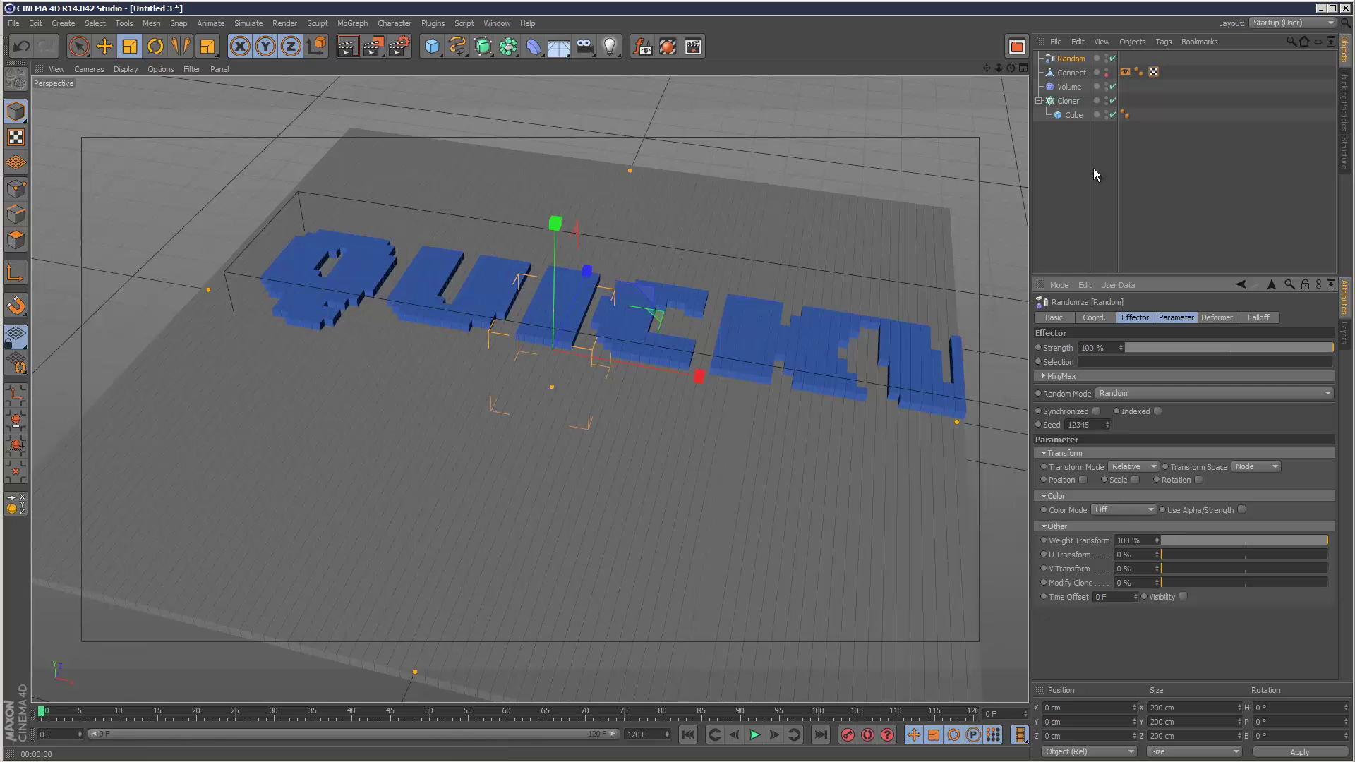
Step: Move Random above Volume in the Cloner's Effectors list and render the scattered letters
left_click(1069, 102)
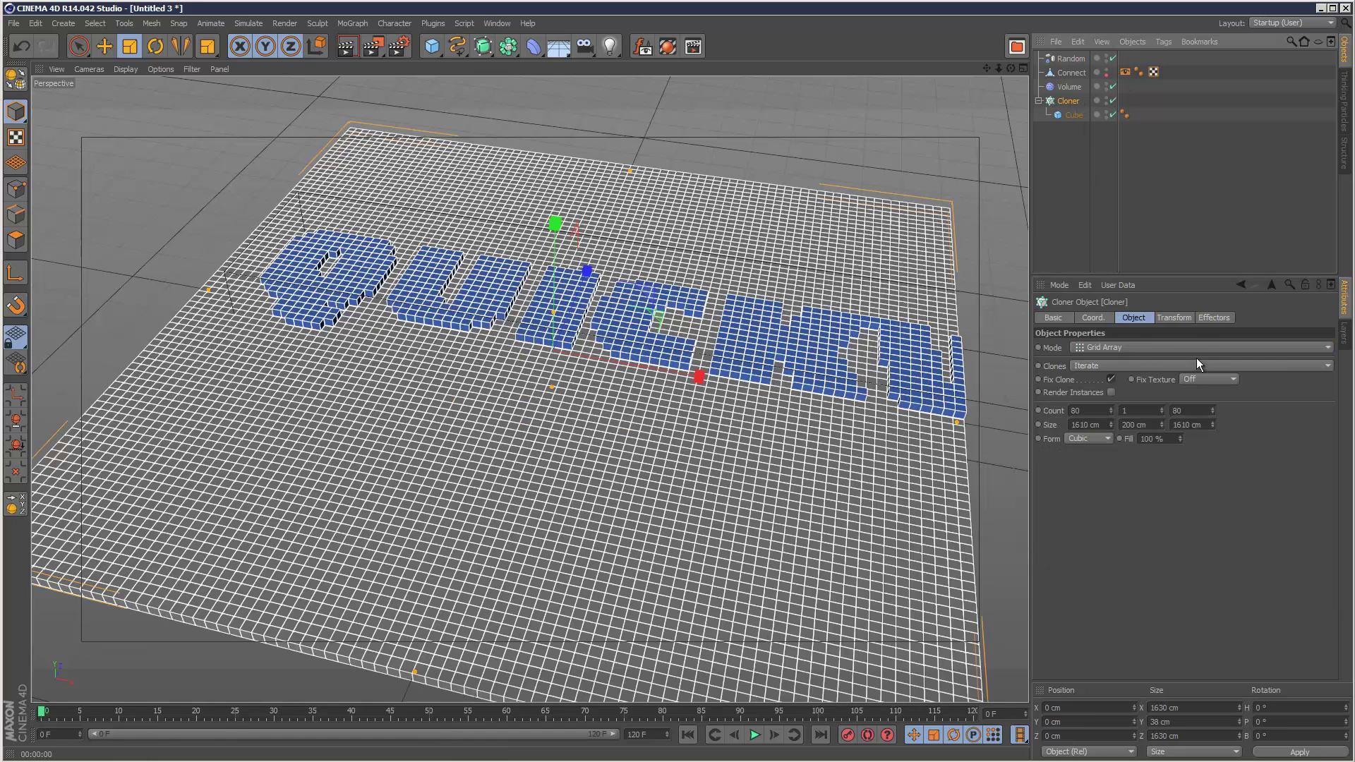
left_click(1214, 318)
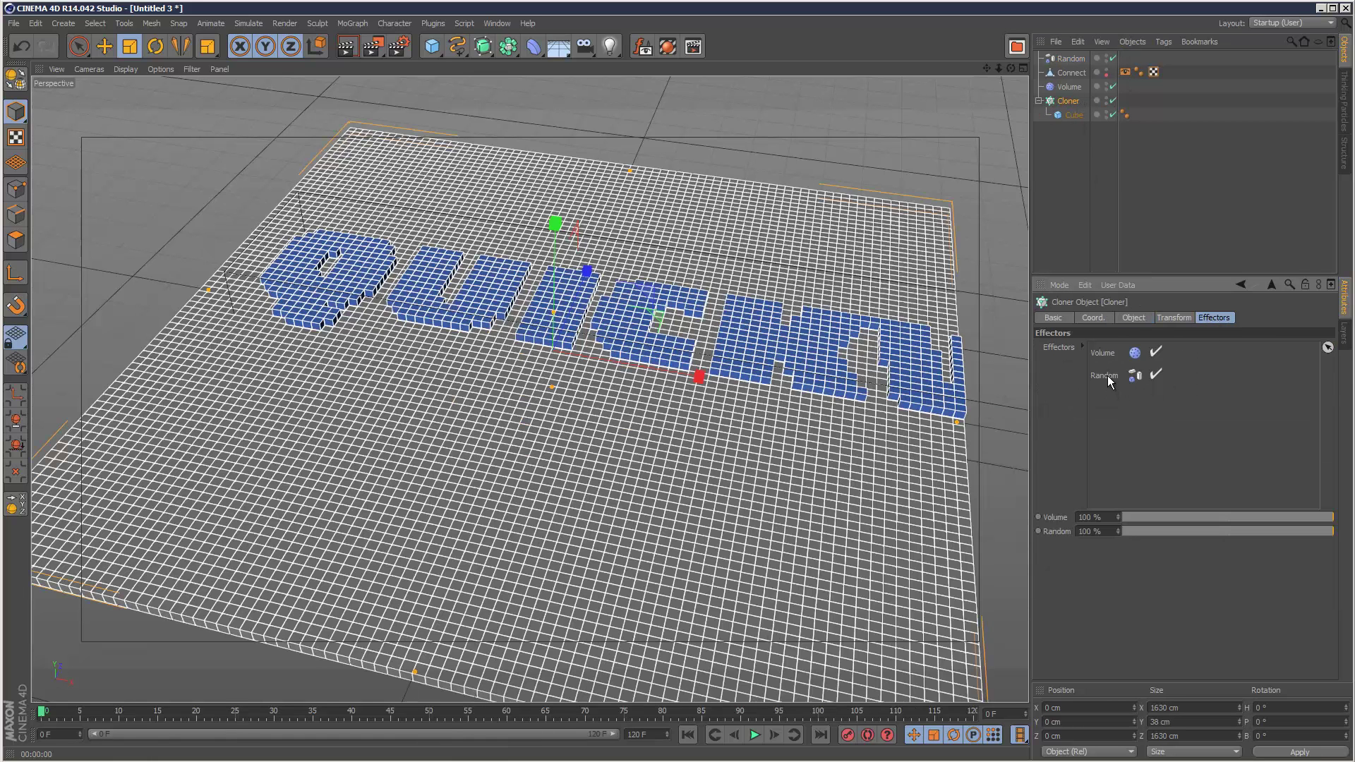
left_click_drag(1107, 375, 1106, 349)
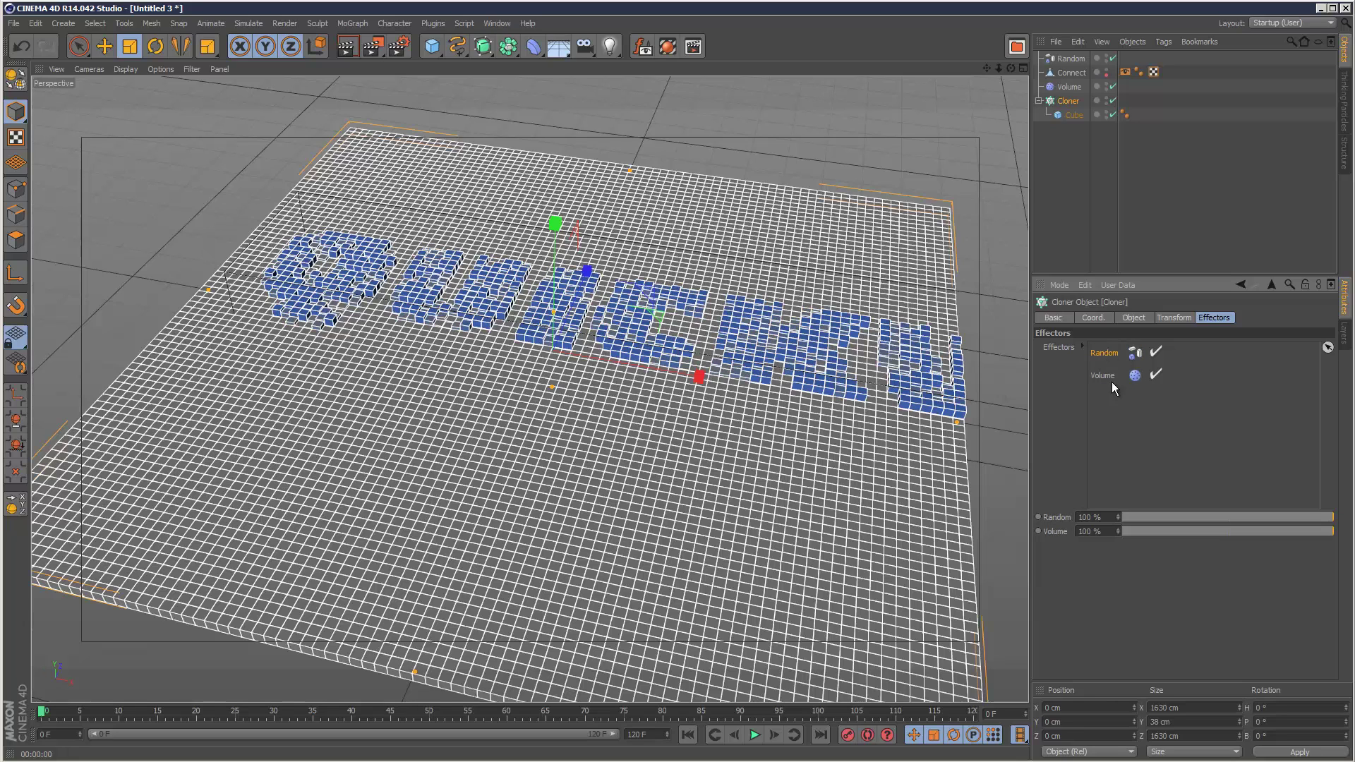
left_click(1176, 183)
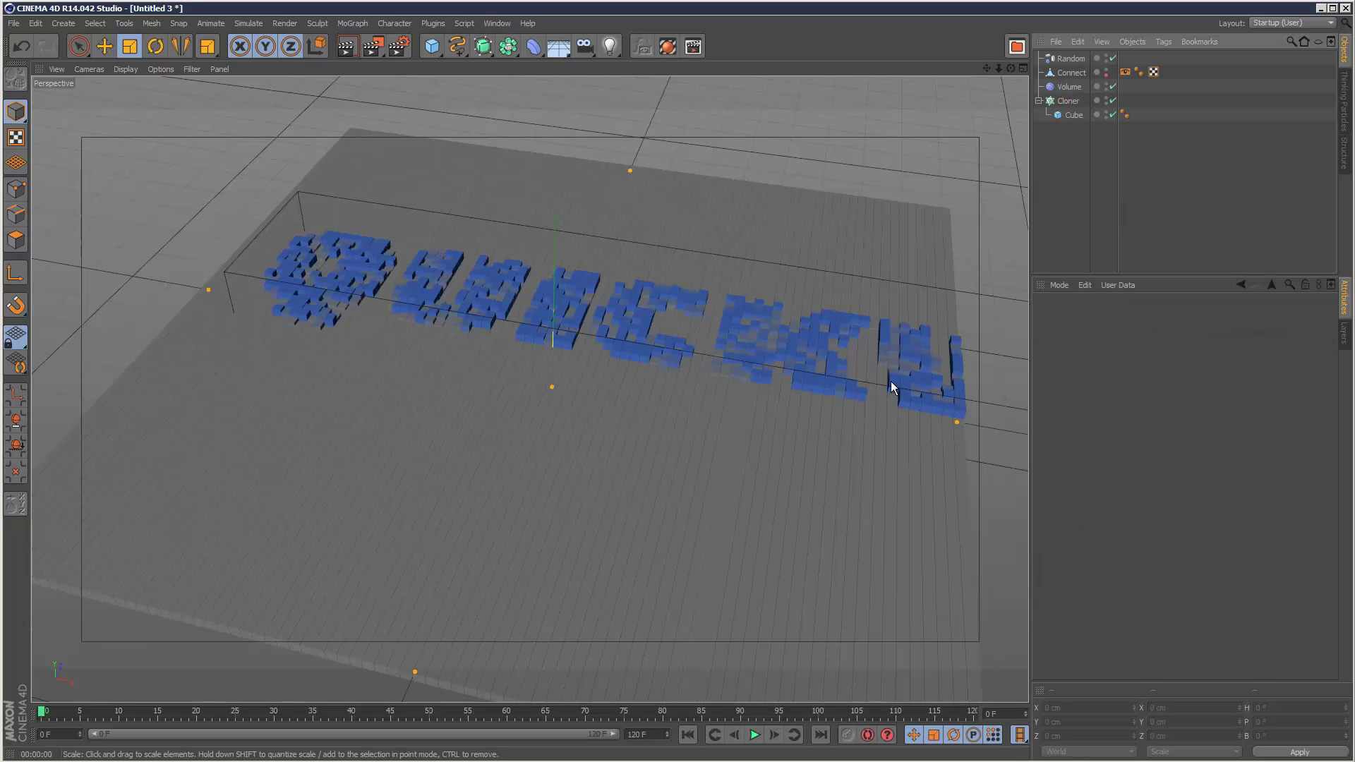
key("ctrl+r")
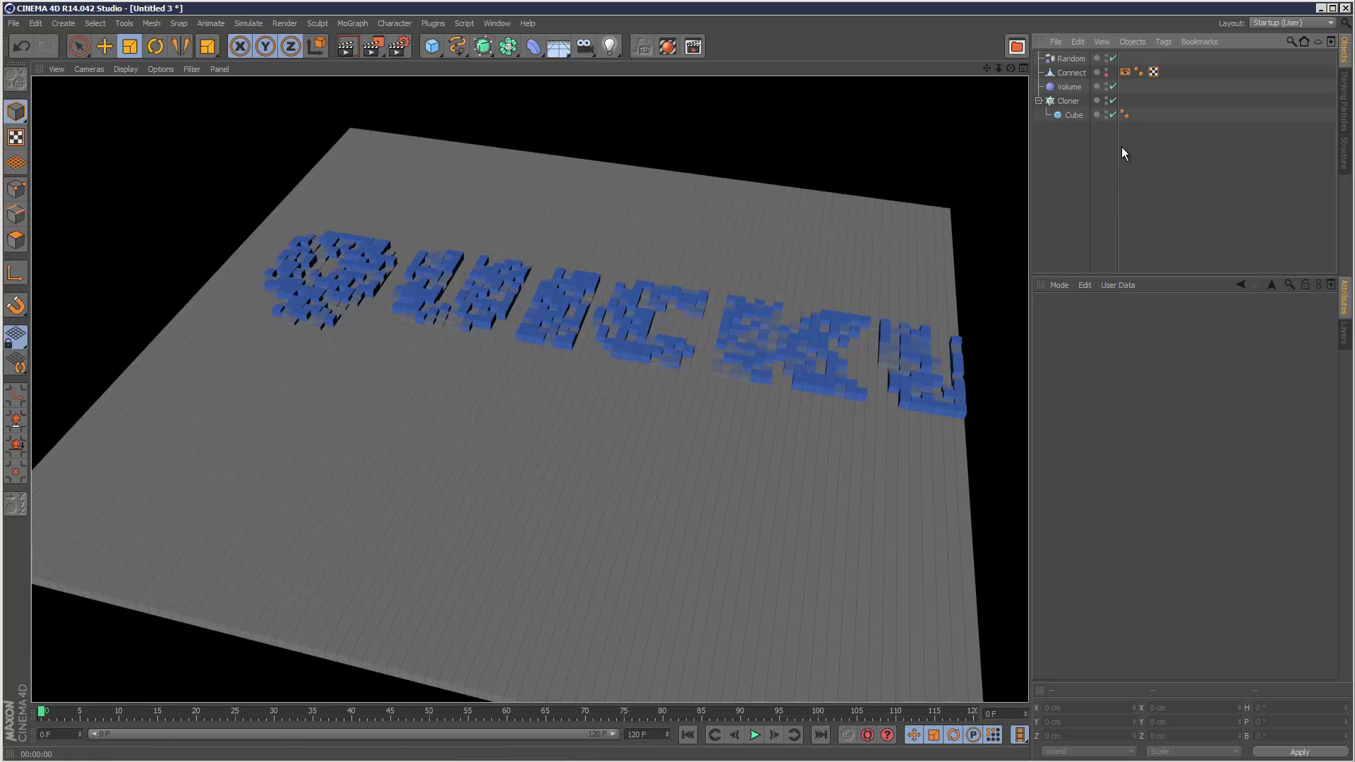
Step: Lower the Random effector's Strength to 49% and render the lightly scattered letters
left_click(1074, 59)
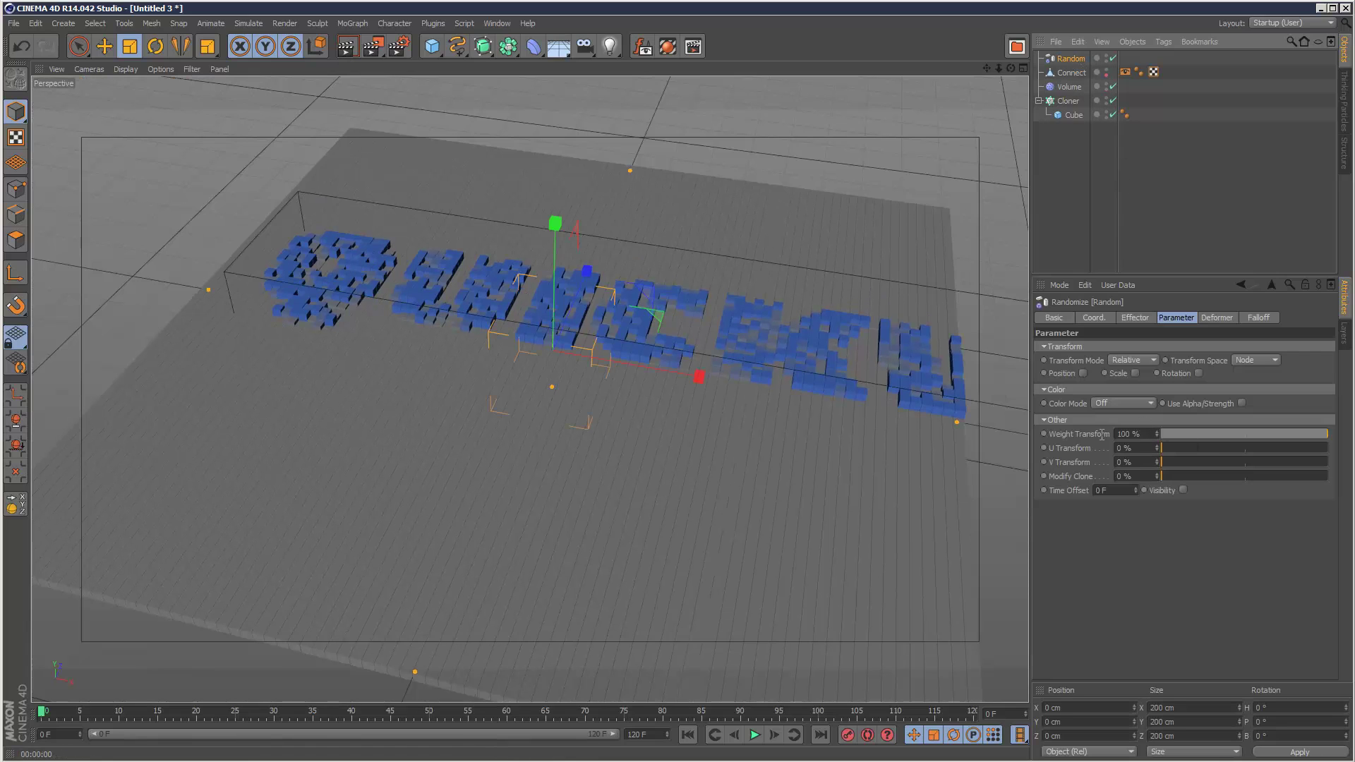
left_click(1146, 319)
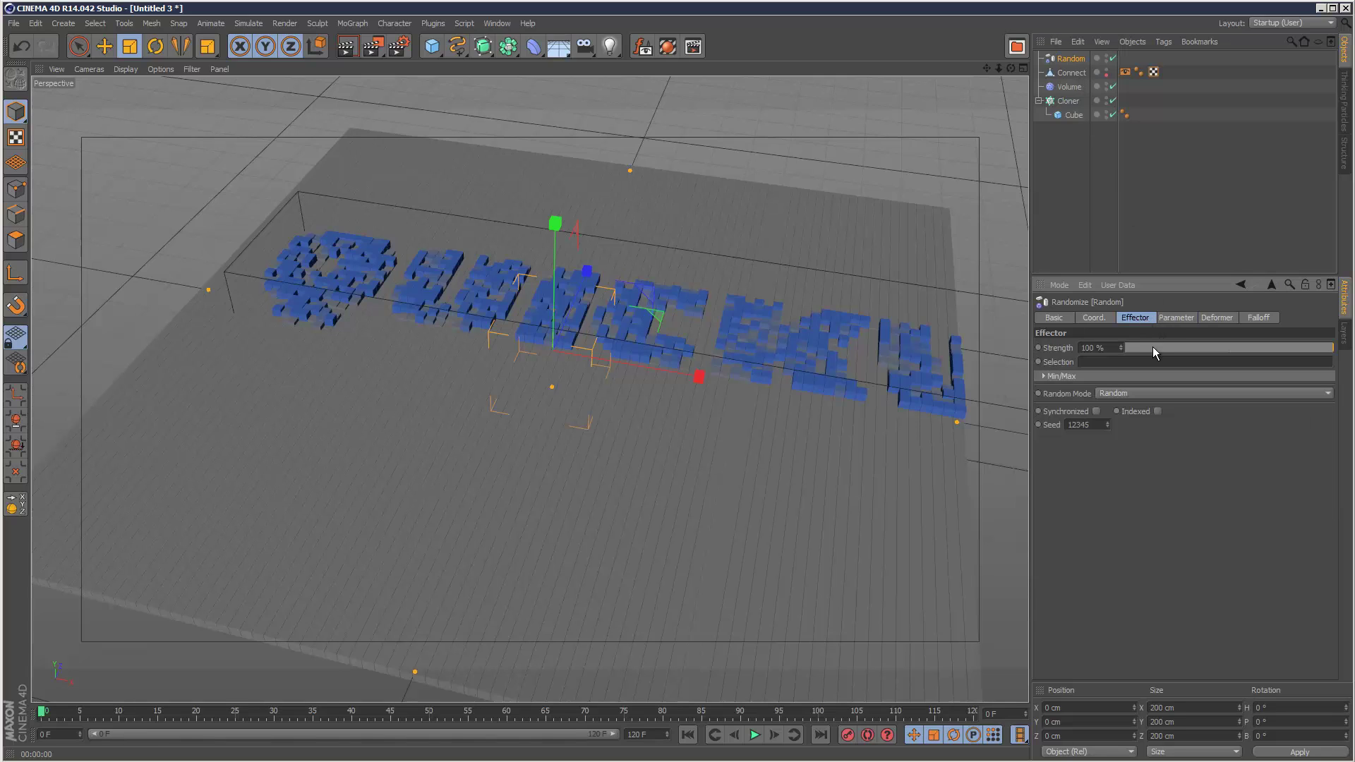
left_click_drag(1153, 347, 1138, 348)
left_click_drag(1262, 357, 1166, 362)
left_click_drag(1300, 361, 1124, 358)
left_click_drag(1284, 363, 1223, 370)
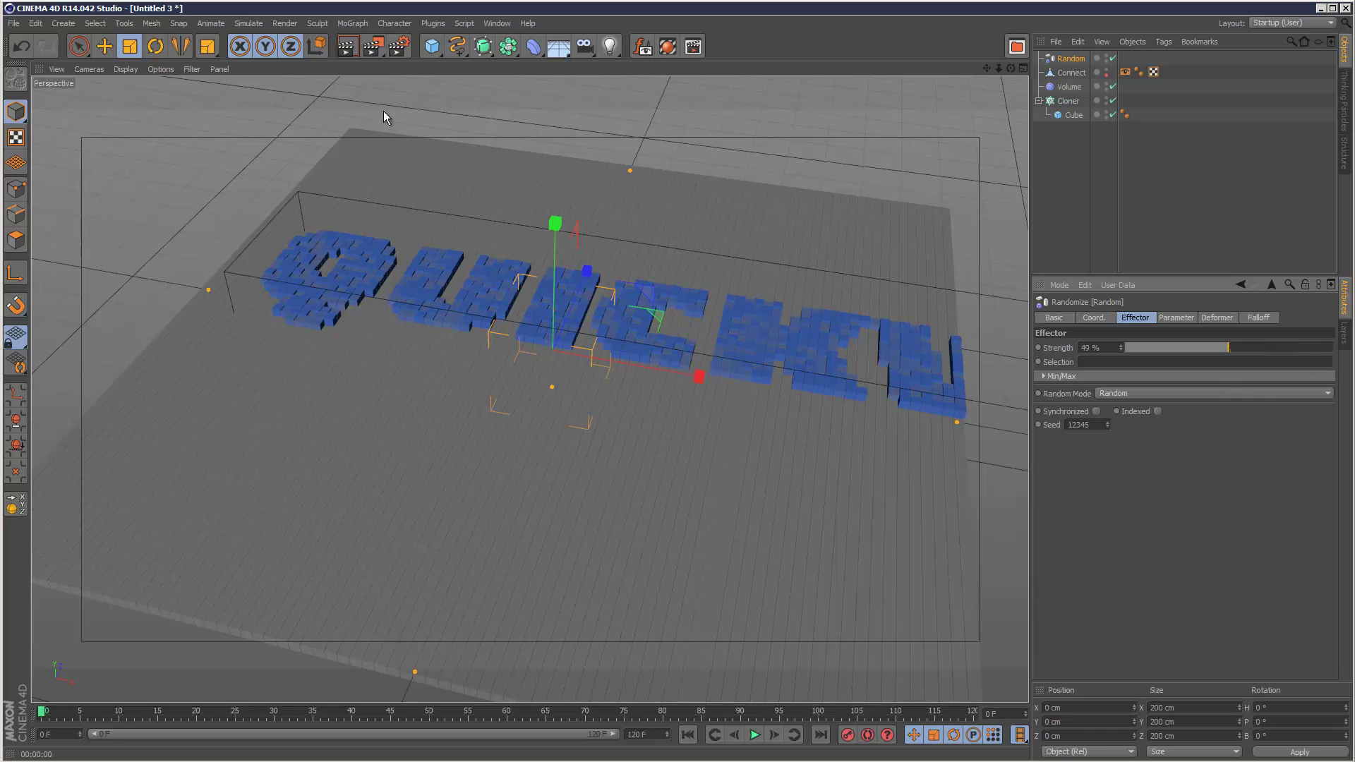
key("ctrl+r")
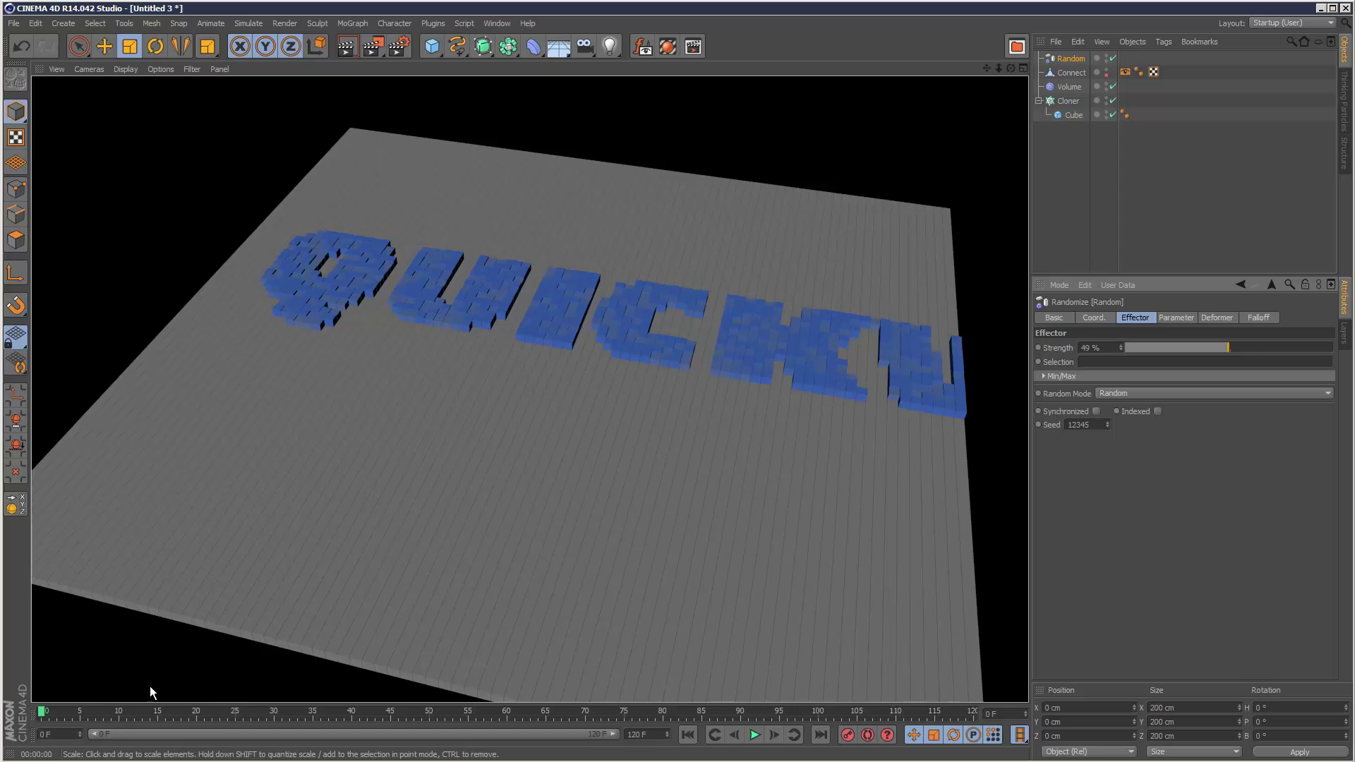
key("Return")
Step: Move the Connect text to X 444 cm and keyframe its X position at frame 0
left_click(1071, 72)
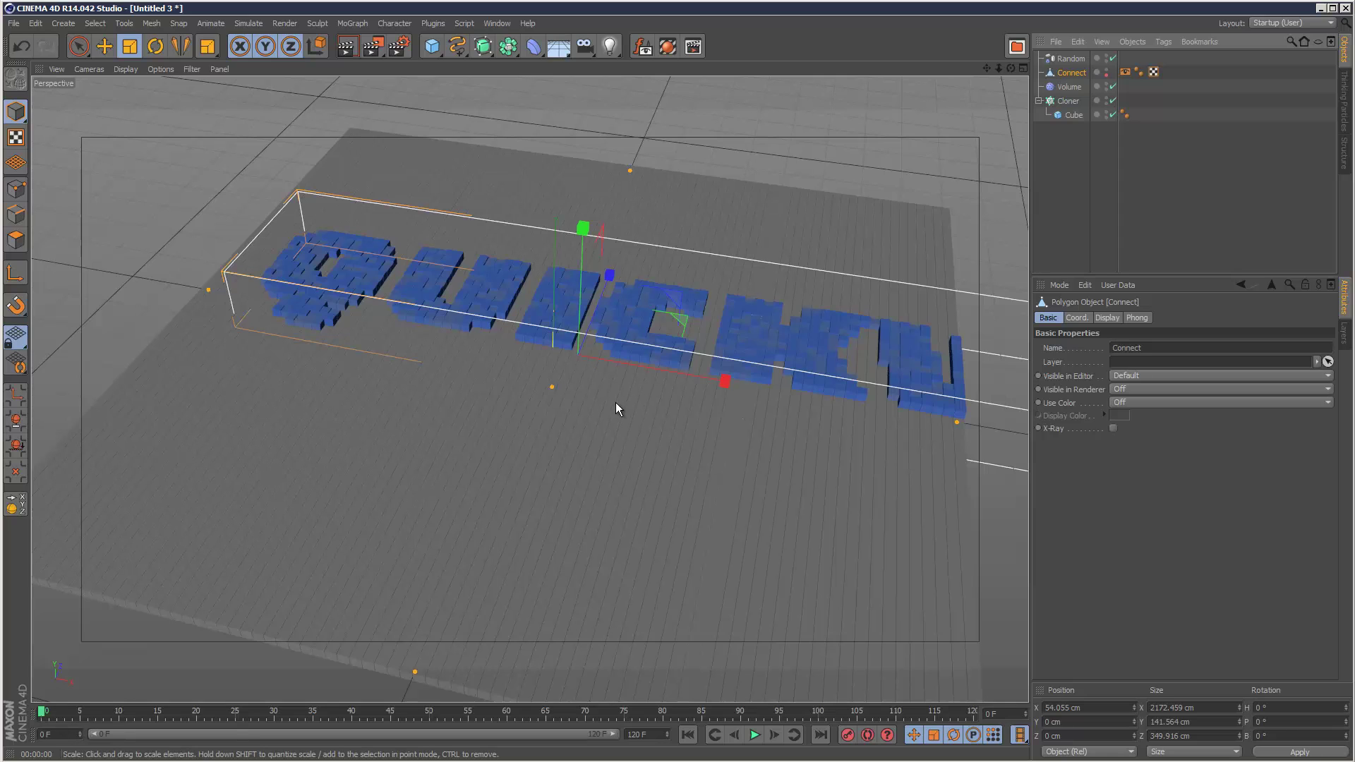
key("e")
left_click_drag(654, 366, 840, 412)
left_click(1071, 73)
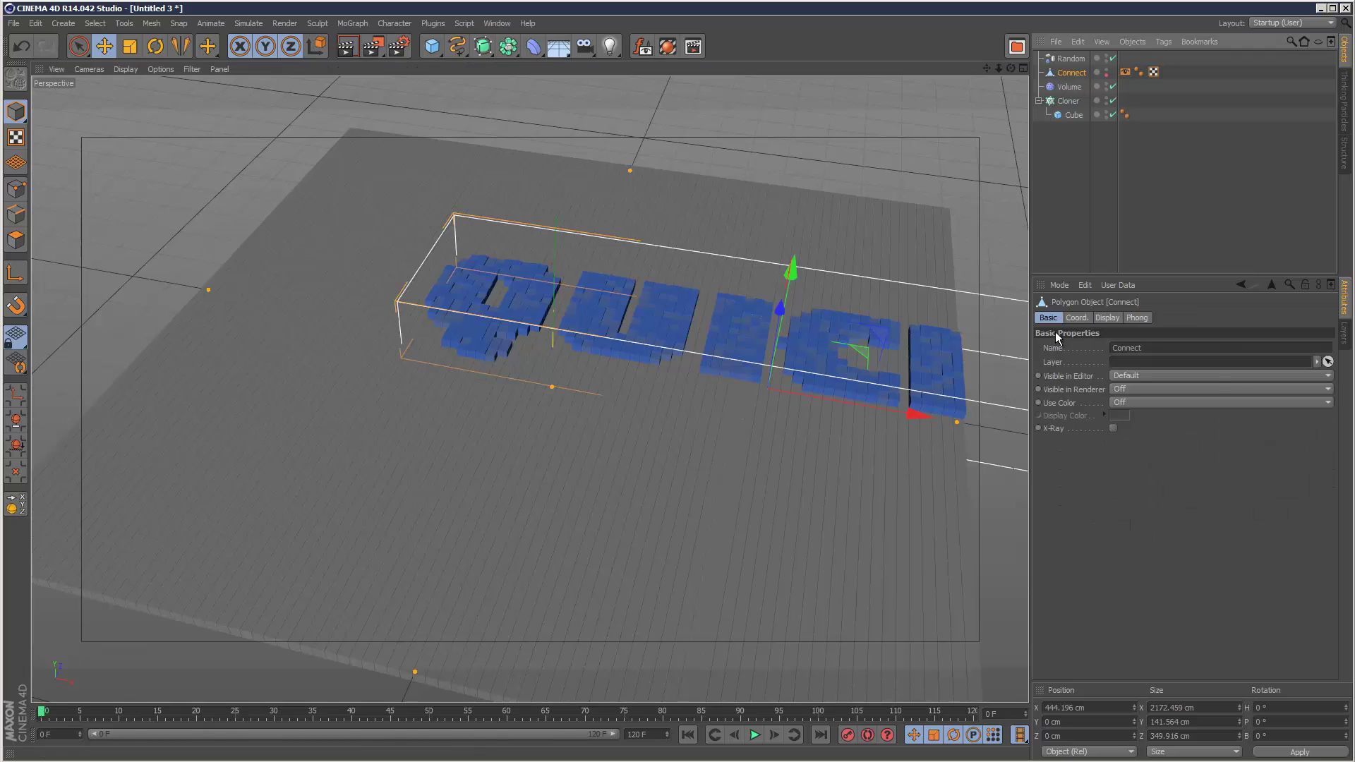
left_click(1077, 318)
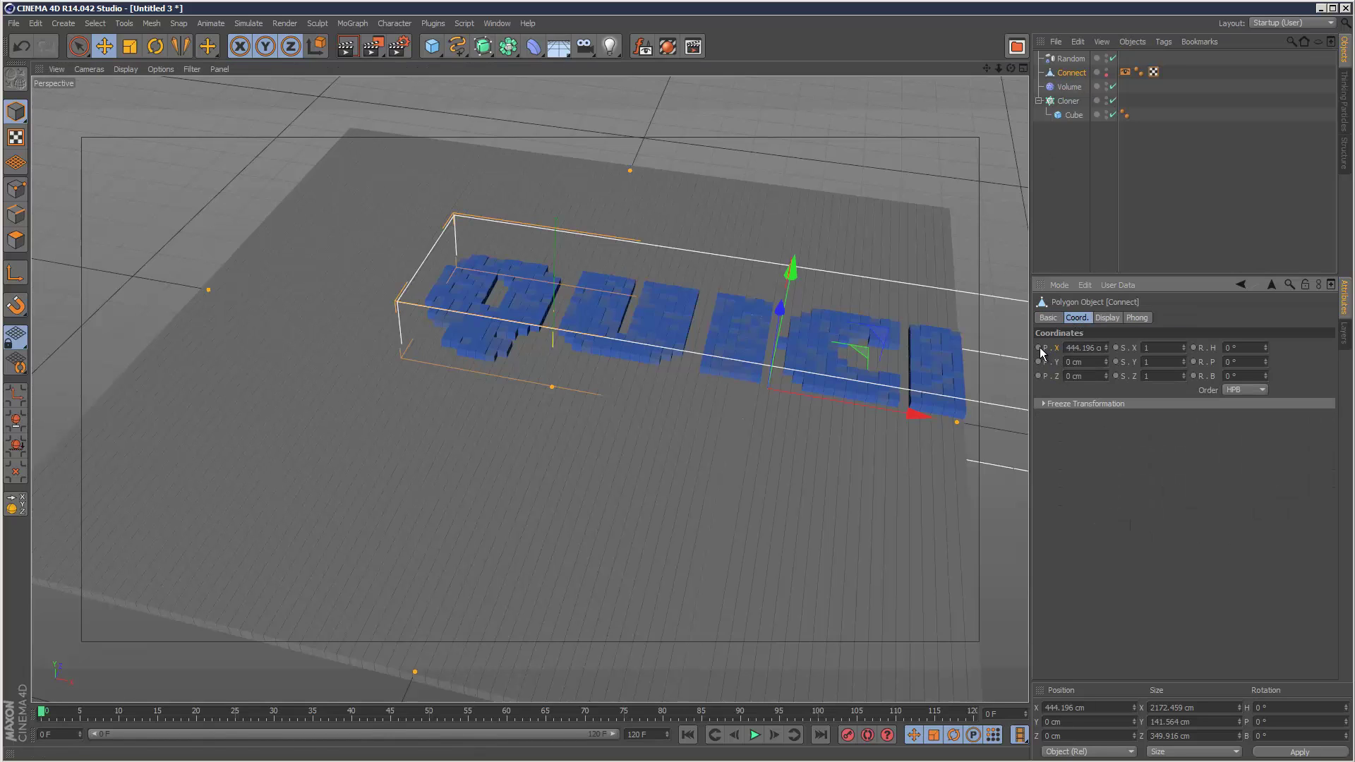
left_click(1038, 347, "ctrl")
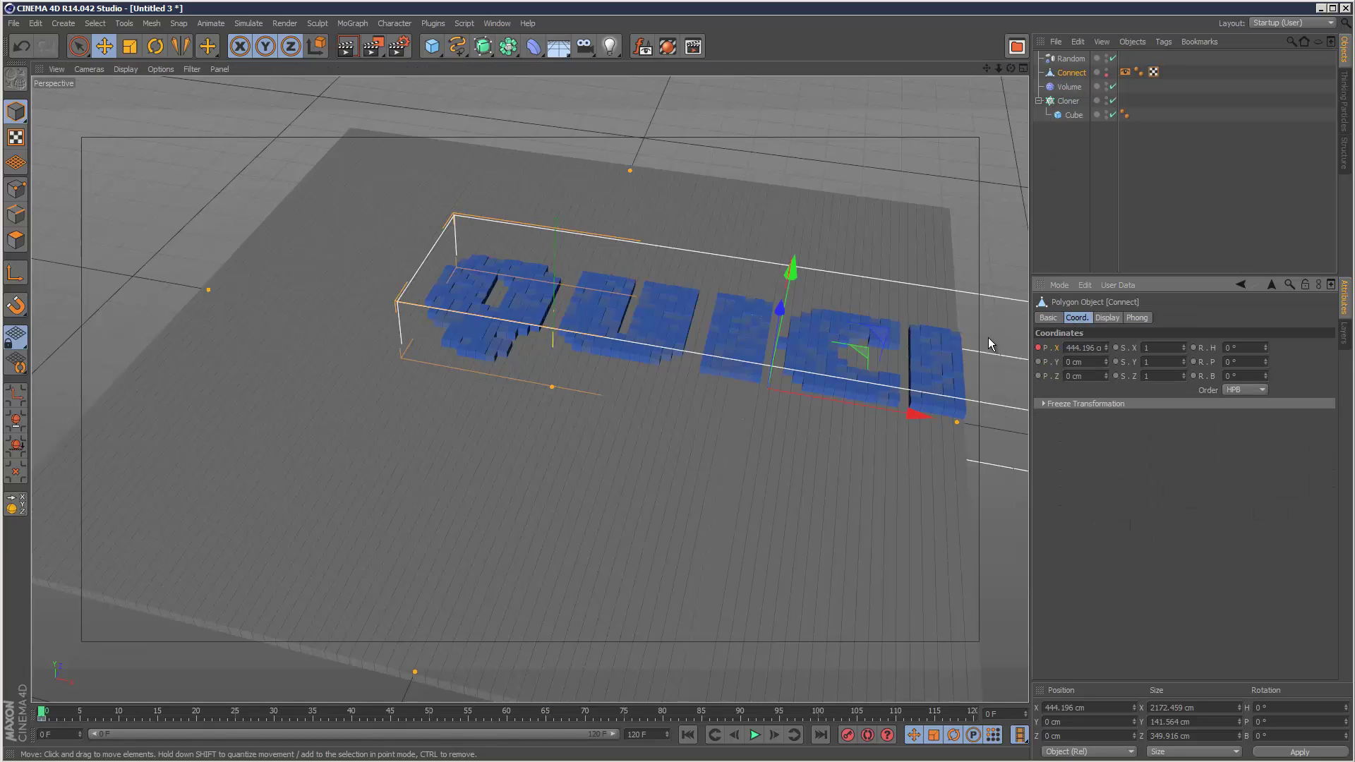
Step: Set the end frame to 200, then keyframe the text at X -1302 cm on frame 200
double_click(638, 735)
type("200")
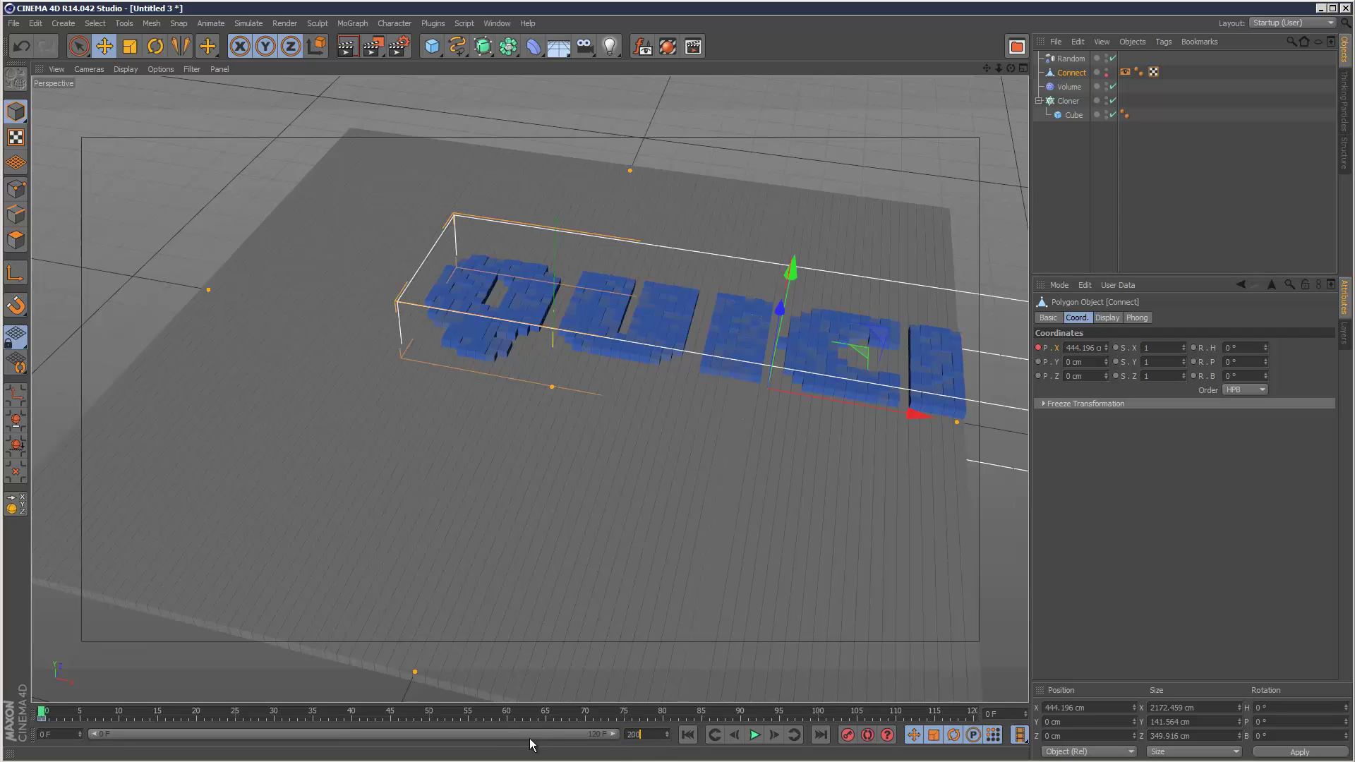
key("Return")
left_click(977, 715)
left_click_drag(916, 415, 142, 282)
left_click(1038, 348)
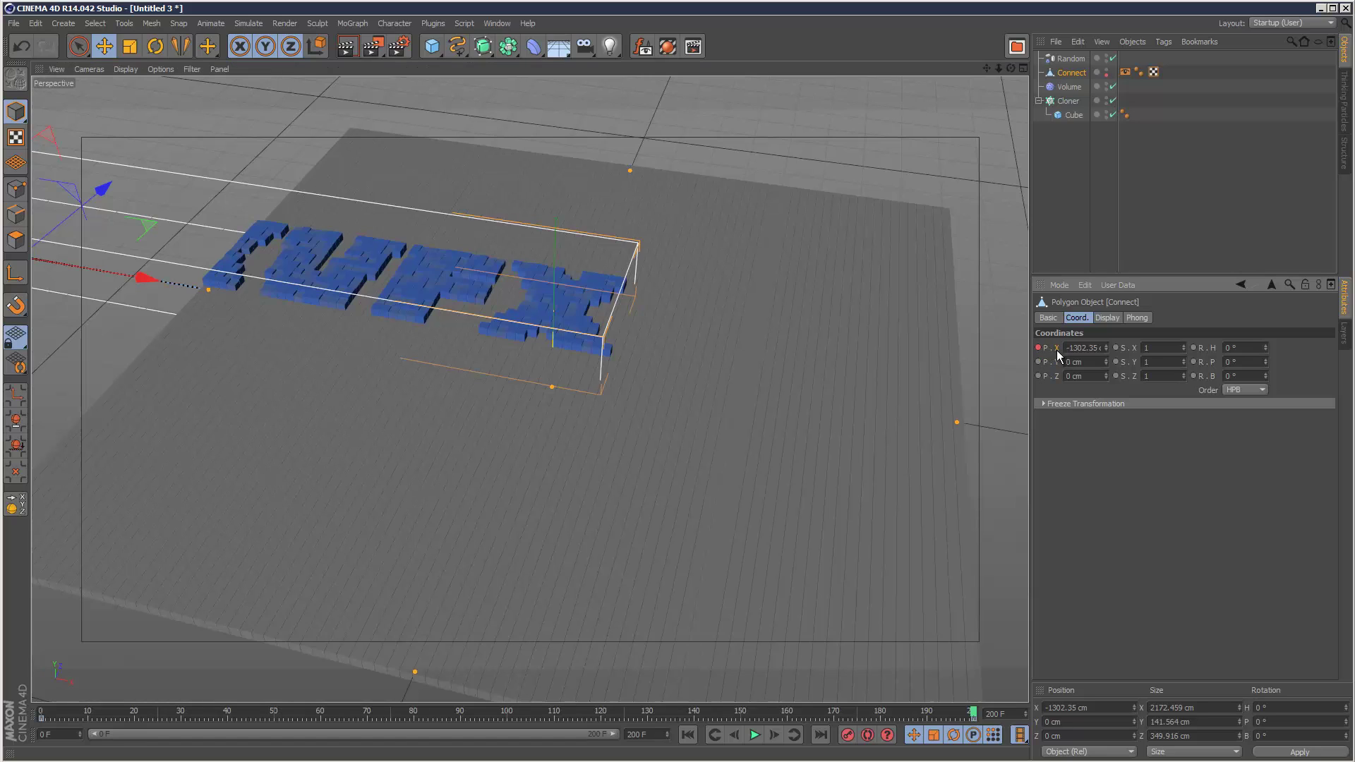
Step: Set both Connect X-position keys to Linear interpolation in the F-Curve editor
right_click(1056, 347)
mouse_move(1076, 355)
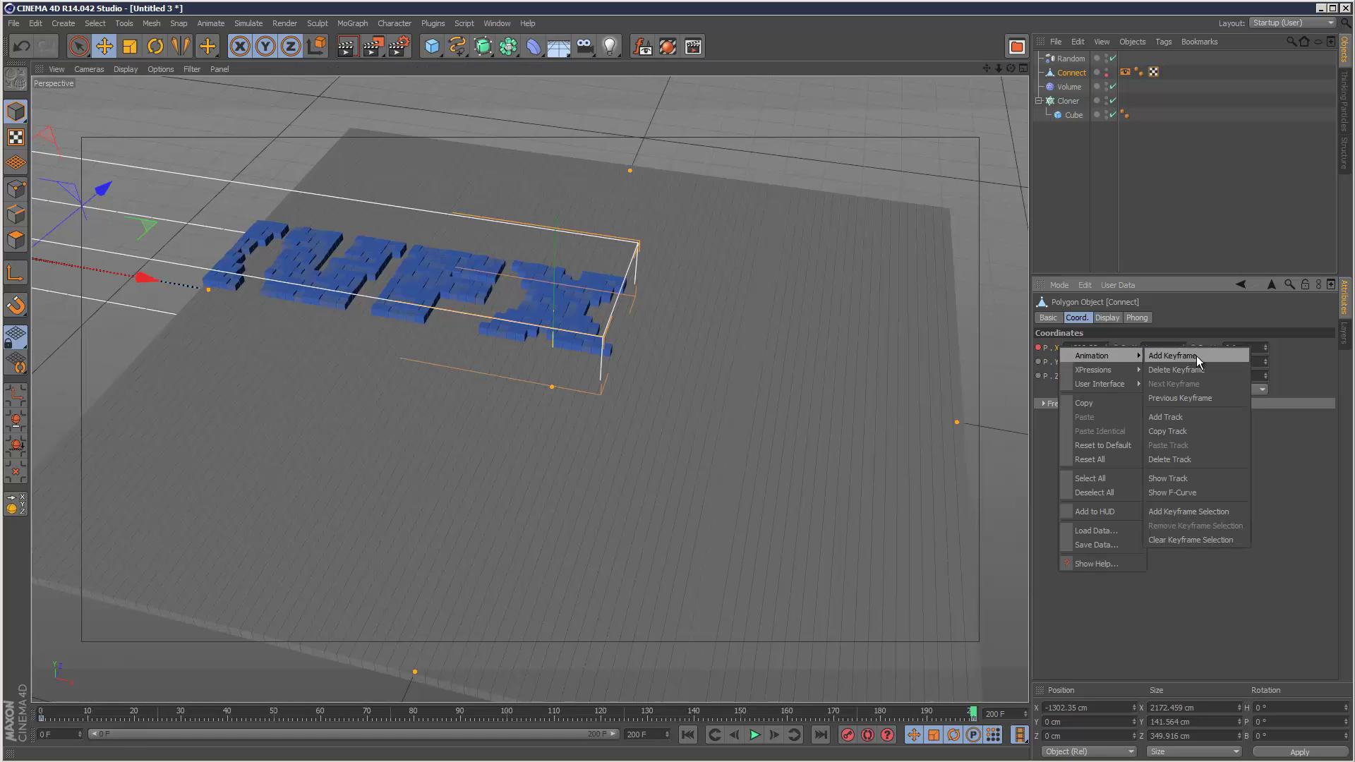
left_click(1214, 490)
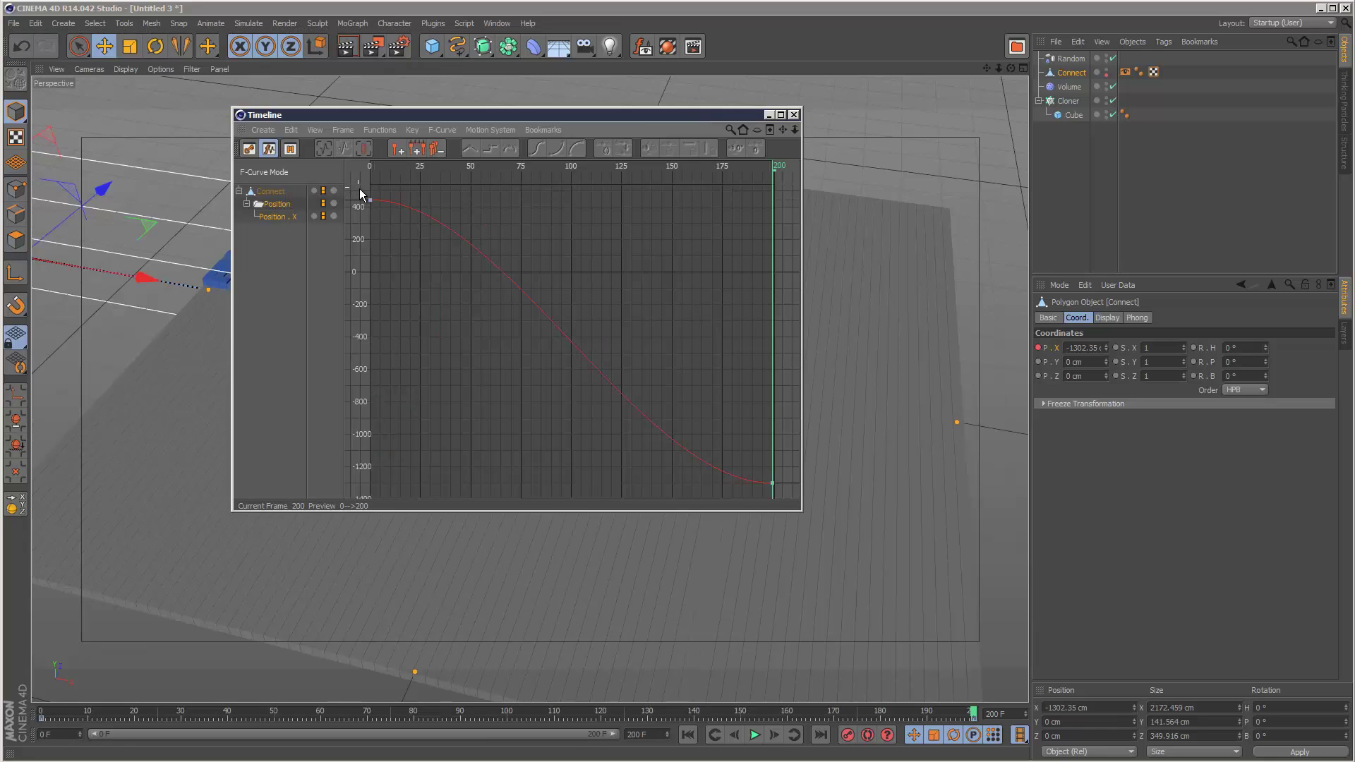
left_click_drag(358, 189, 783, 494)
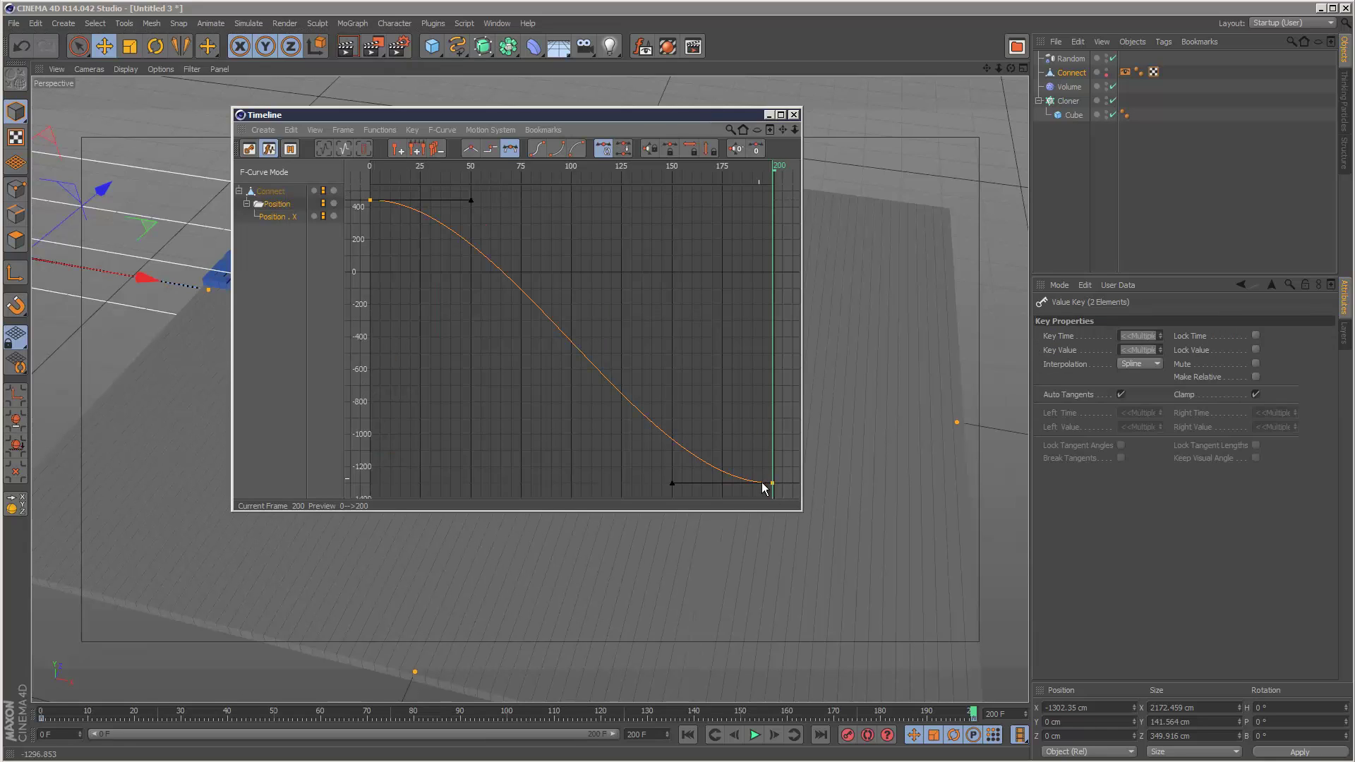
left_click(470, 149)
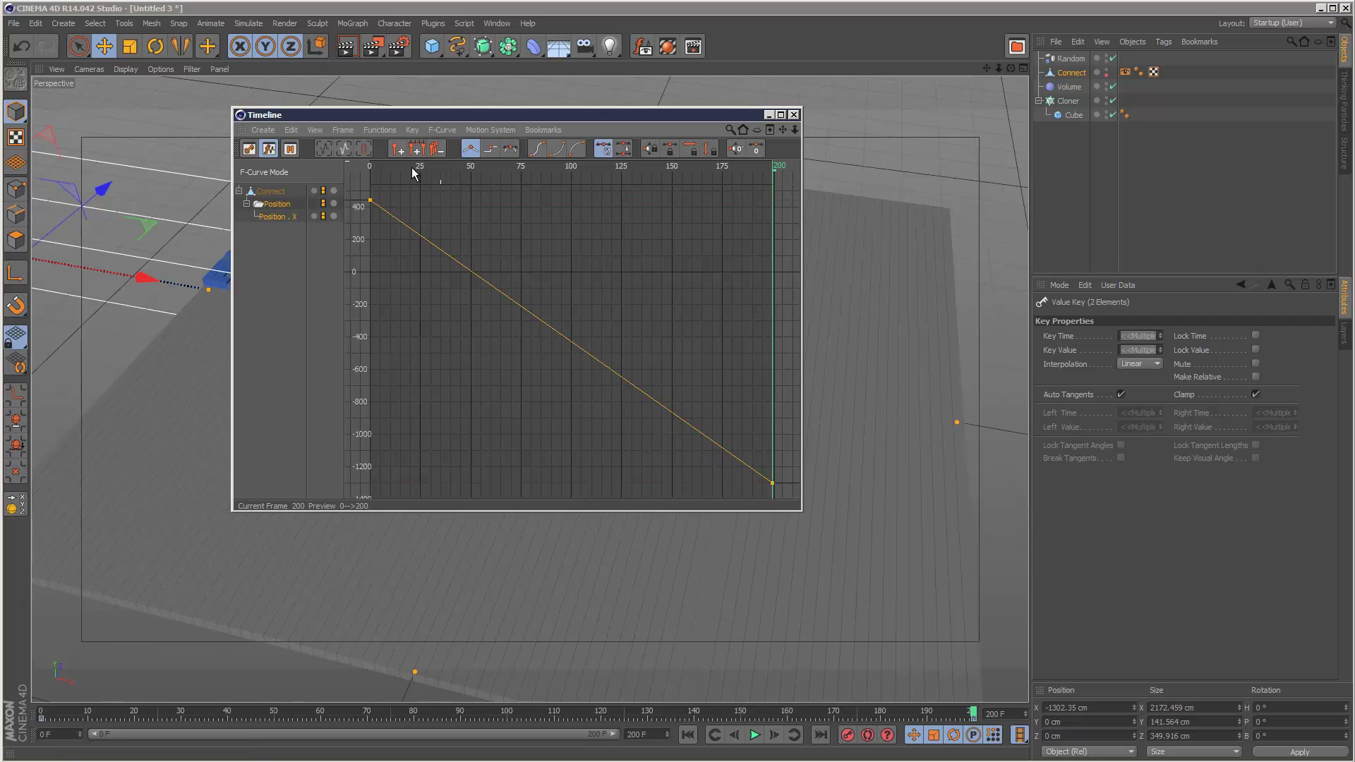
left_click(794, 115)
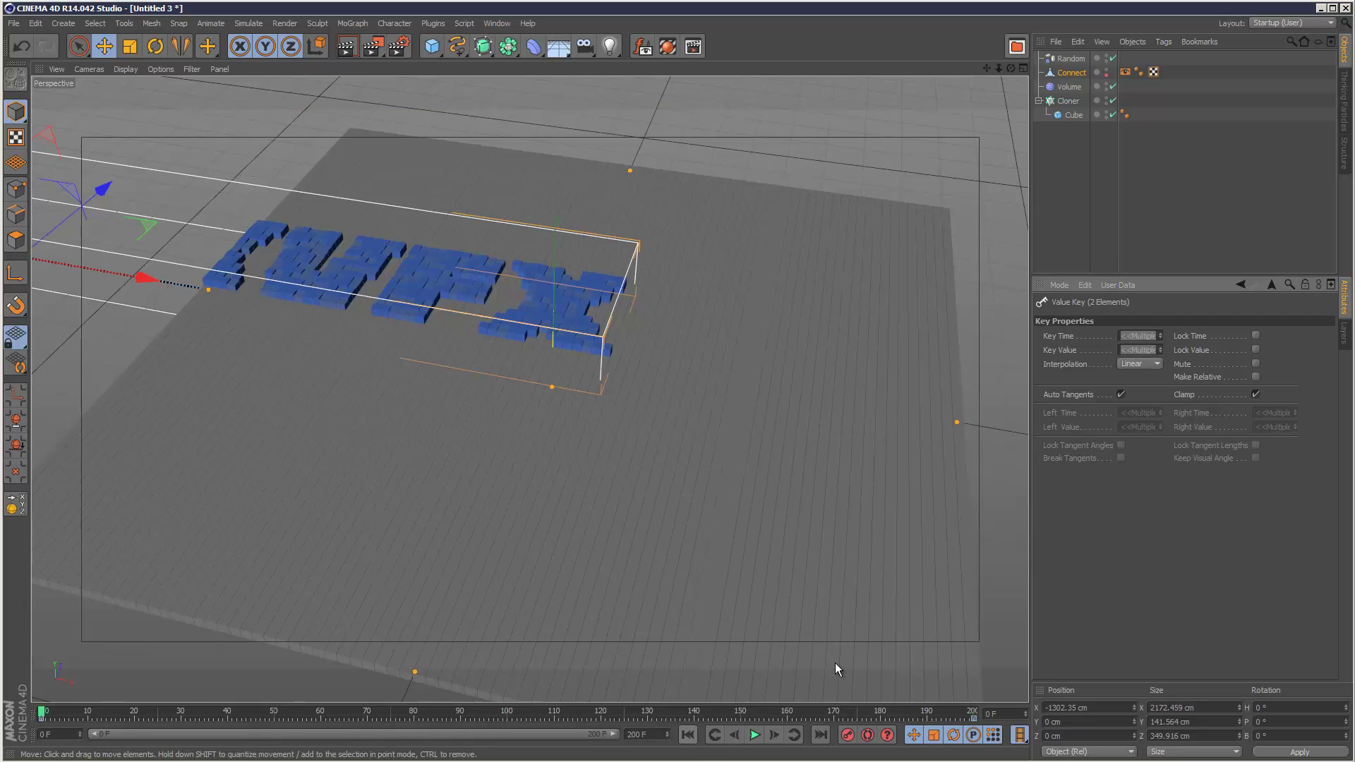
Step: Play the animation to watch the blue cube letters scroll across the grid, then stop
left_click(754, 736)
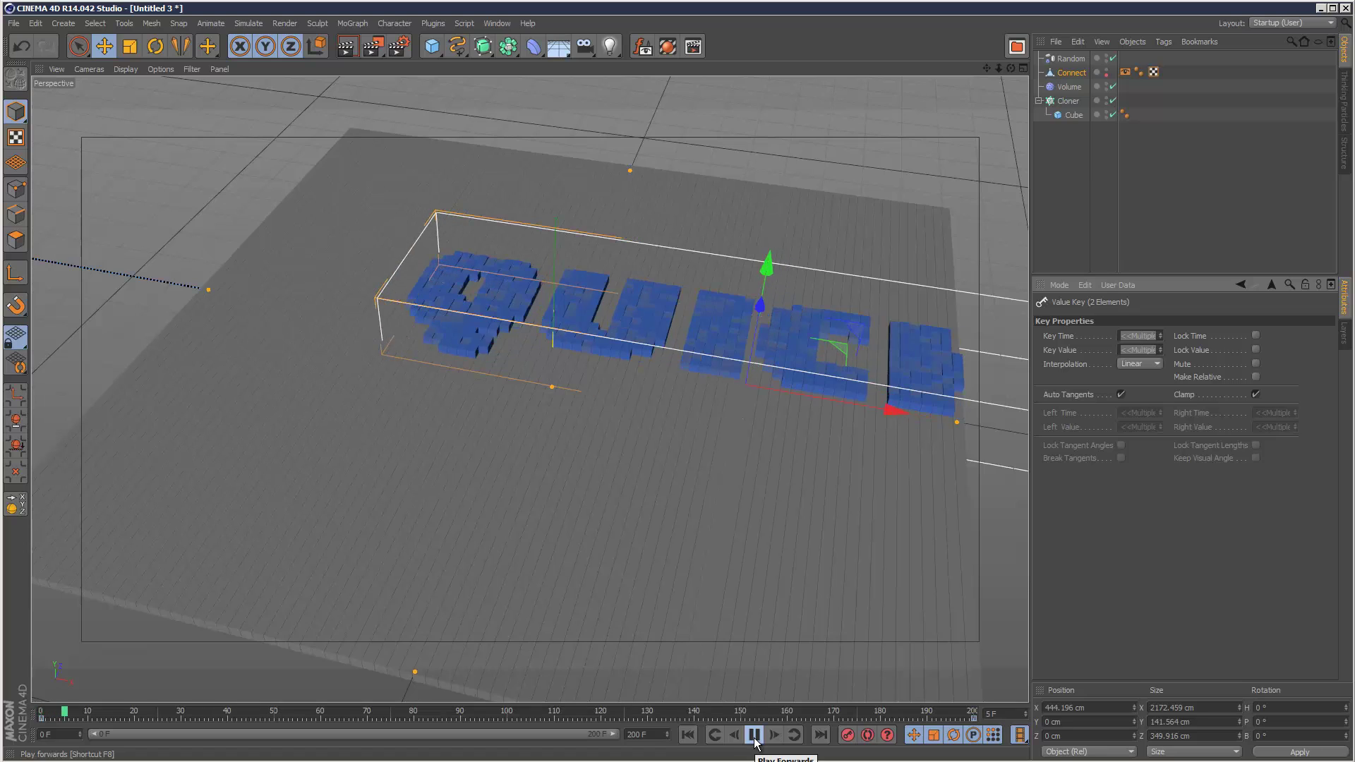
left_click(1078, 210)
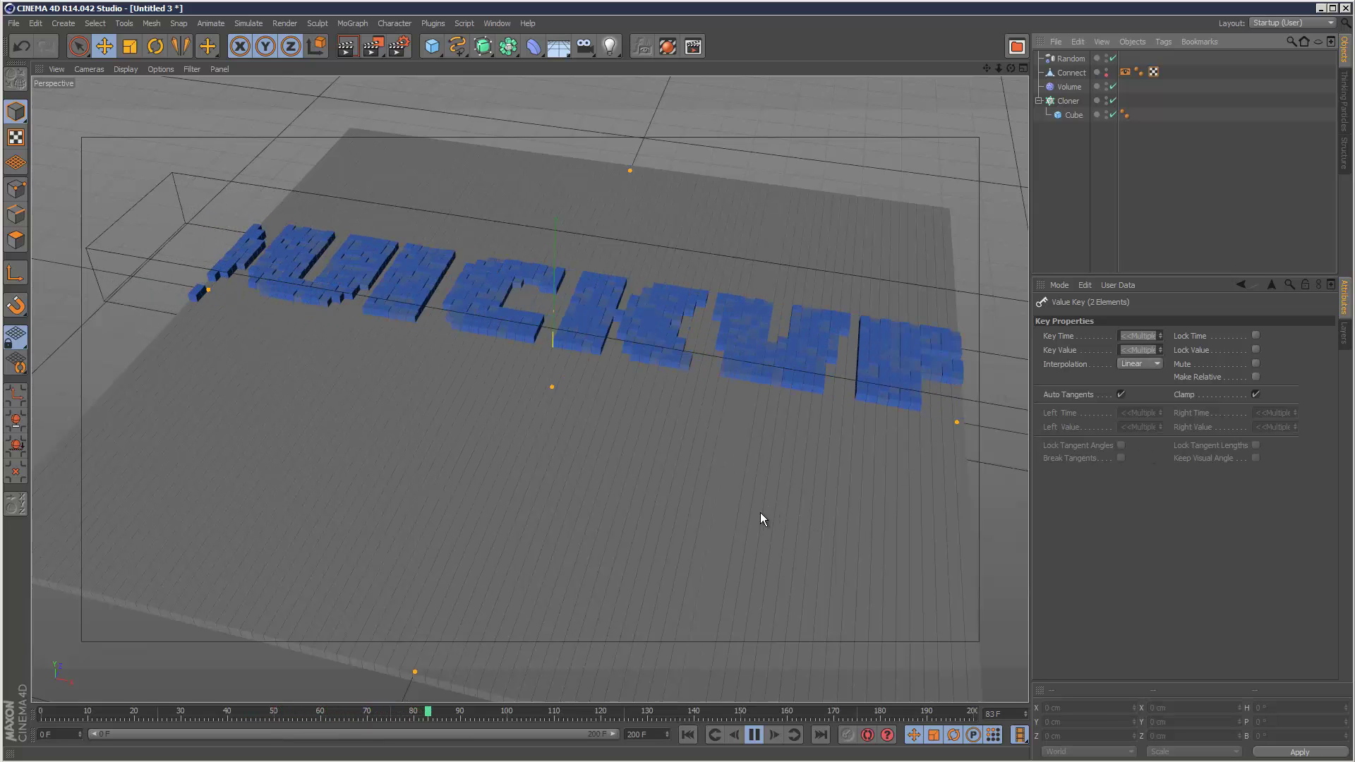
key("F8")
Step: Add a Delay effector to the Cloner with Strength at 69%
left_click(1069, 101)
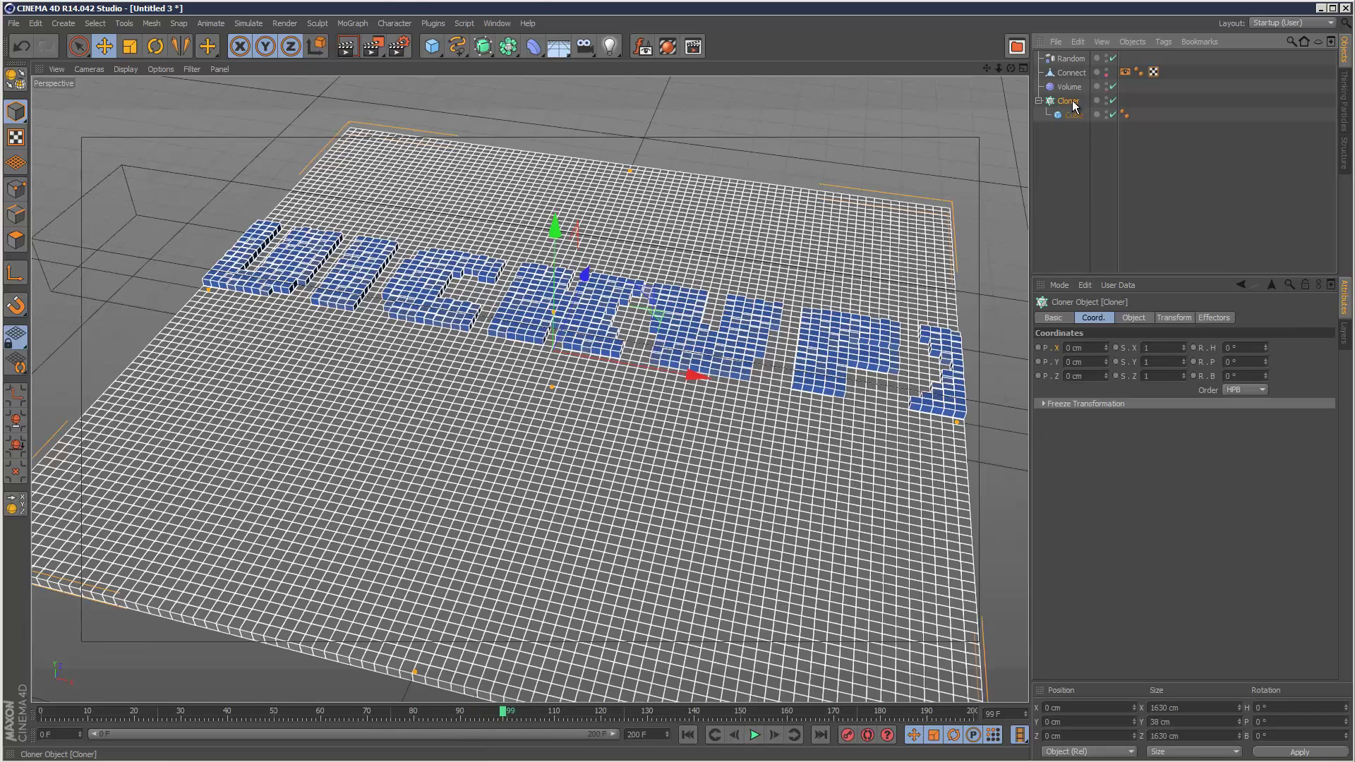
left_click(365, 23)
mouse_move(378, 45)
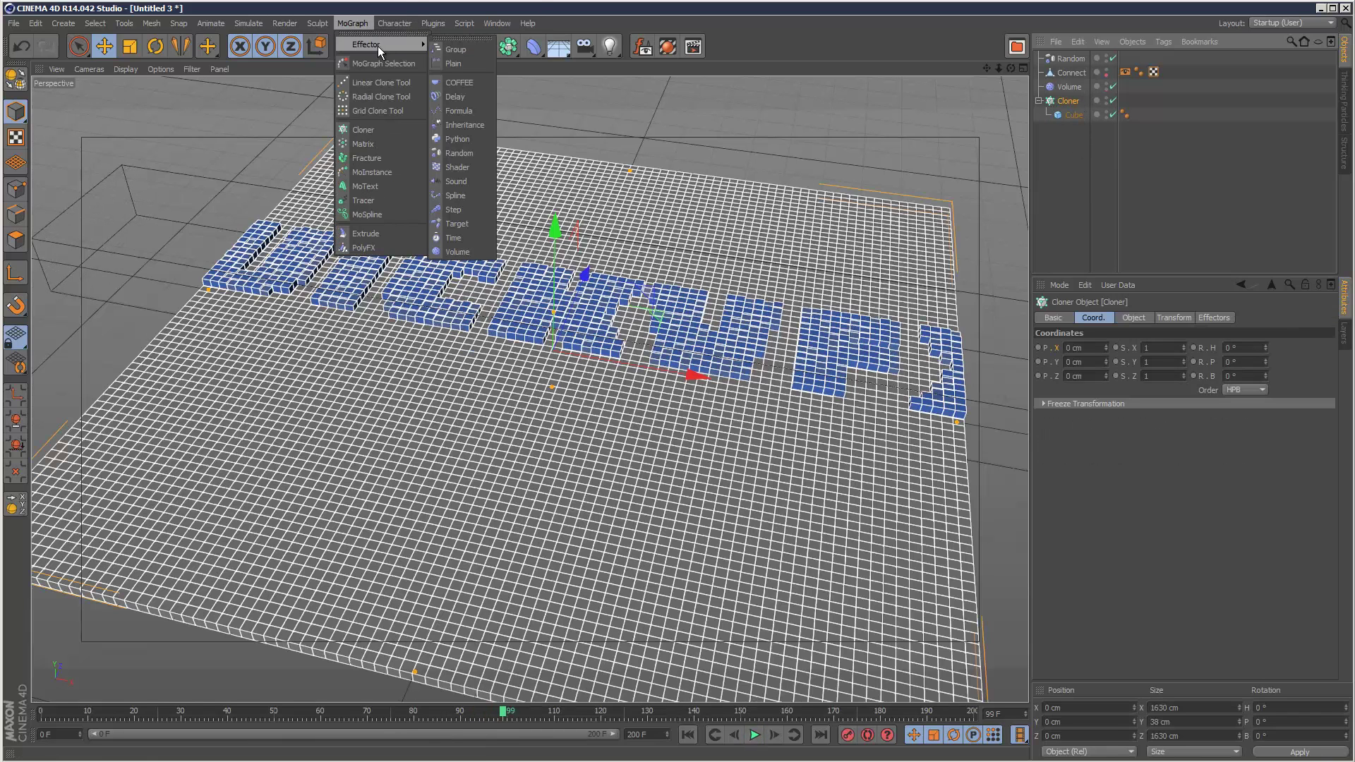
left_click(472, 93)
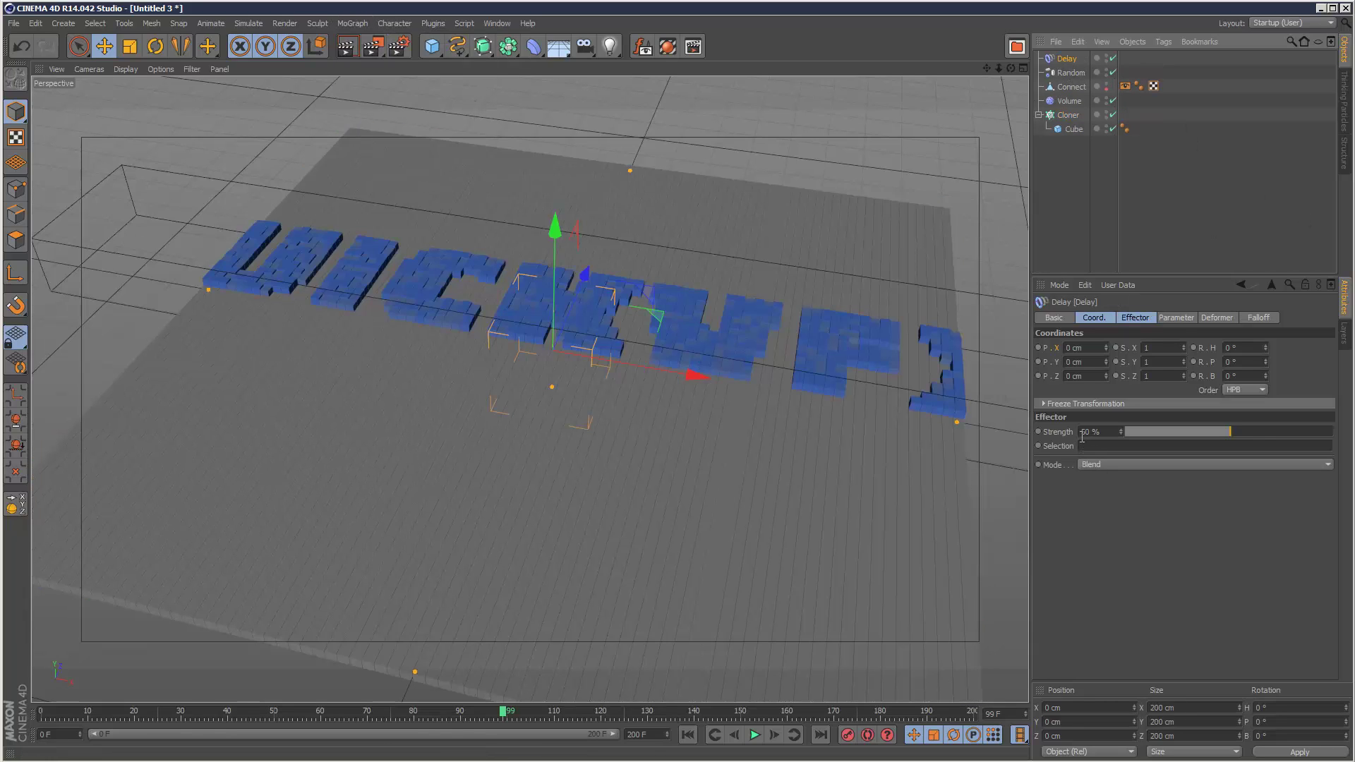
left_click(1260, 435)
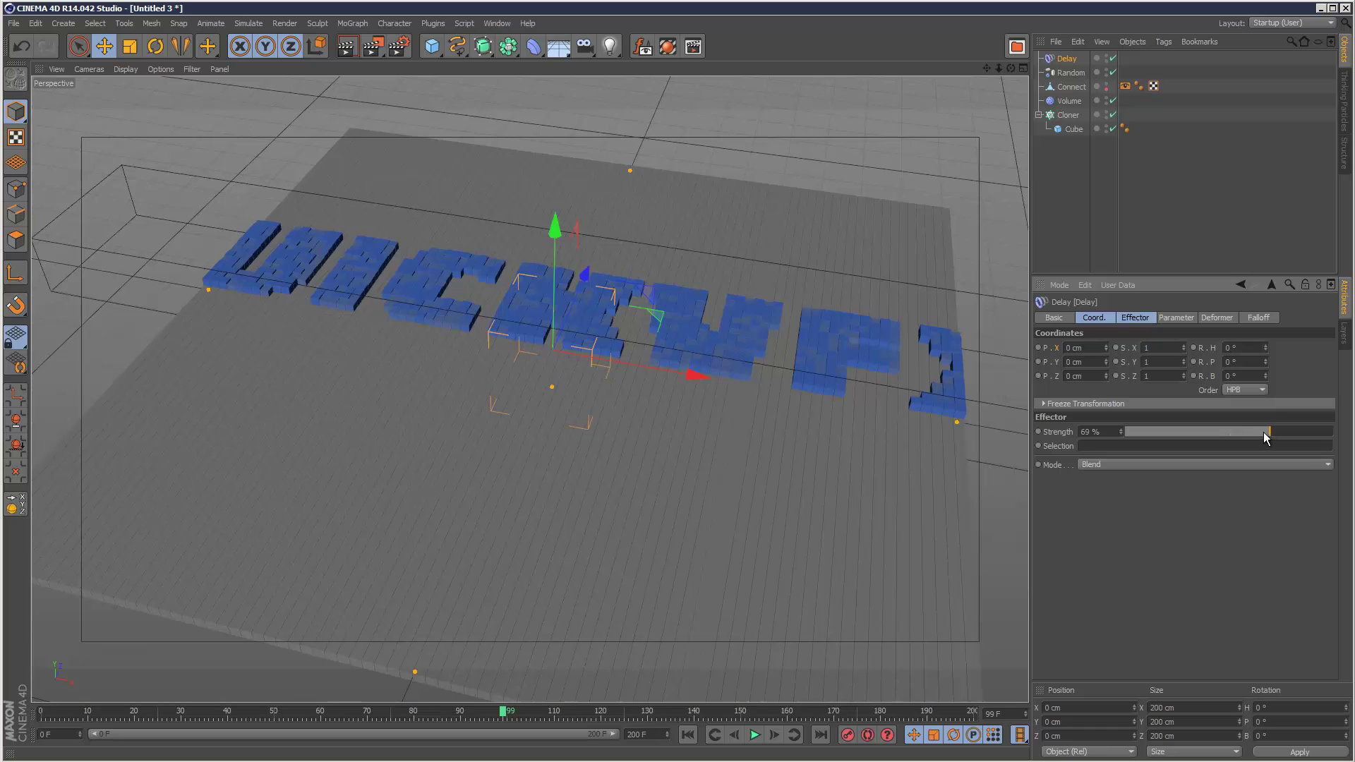
Step: Play back the animation to preview the delayed, smoother cube motion
left_click(753, 734)
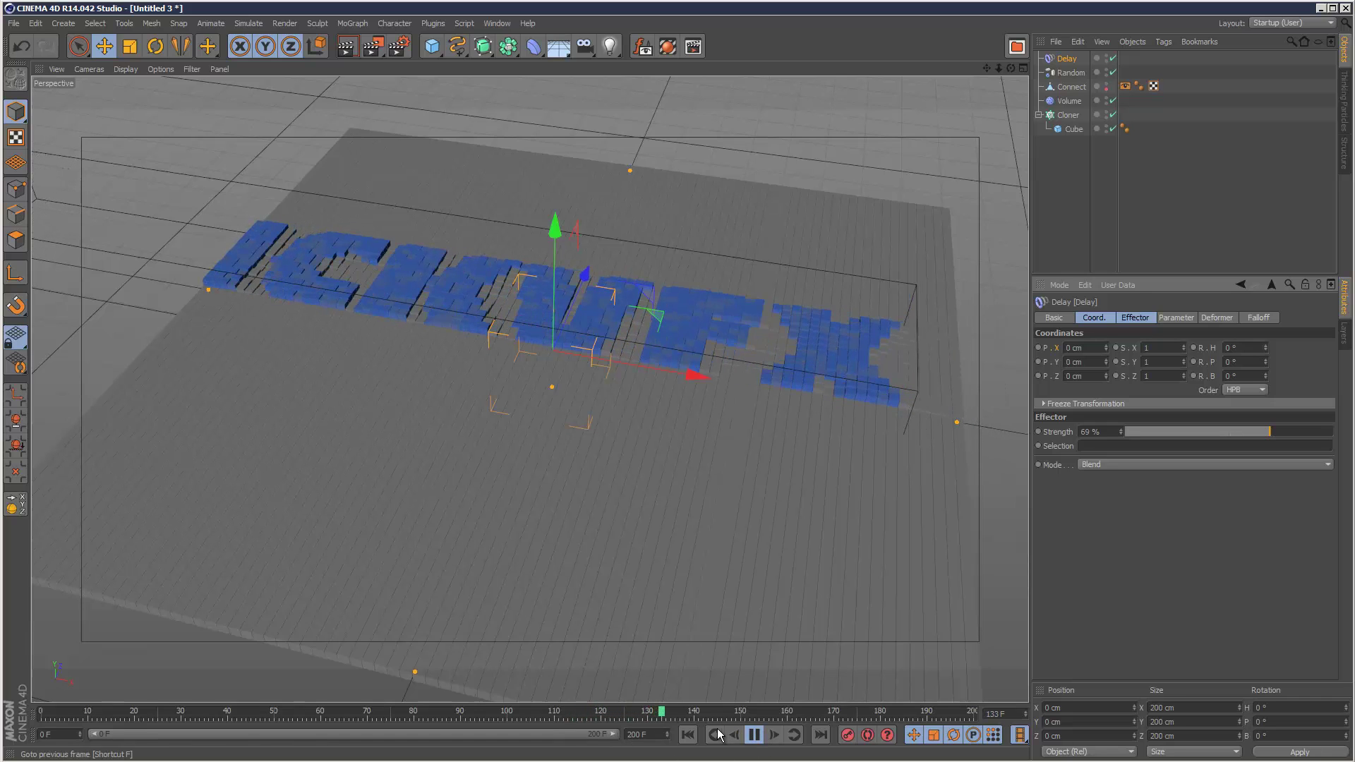
left_click(754, 735)
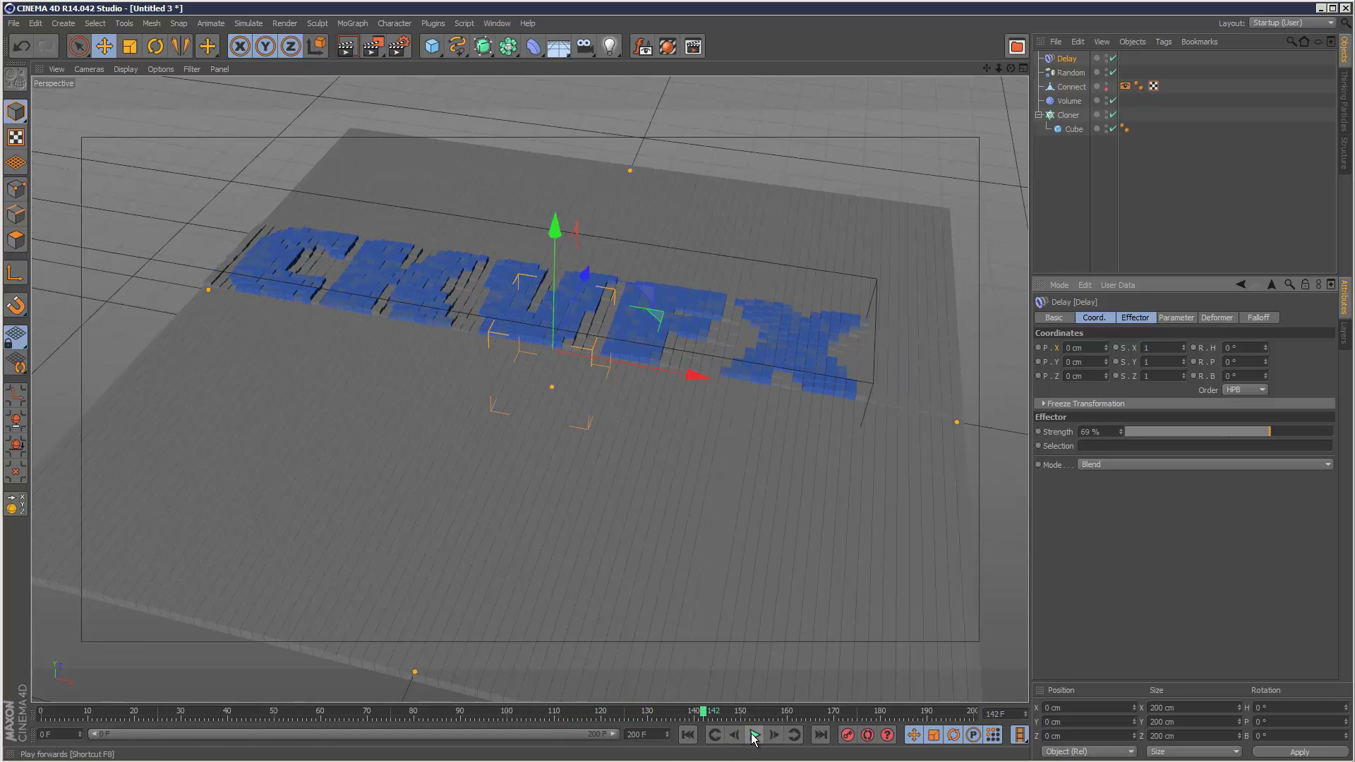
left_click(971, 311)
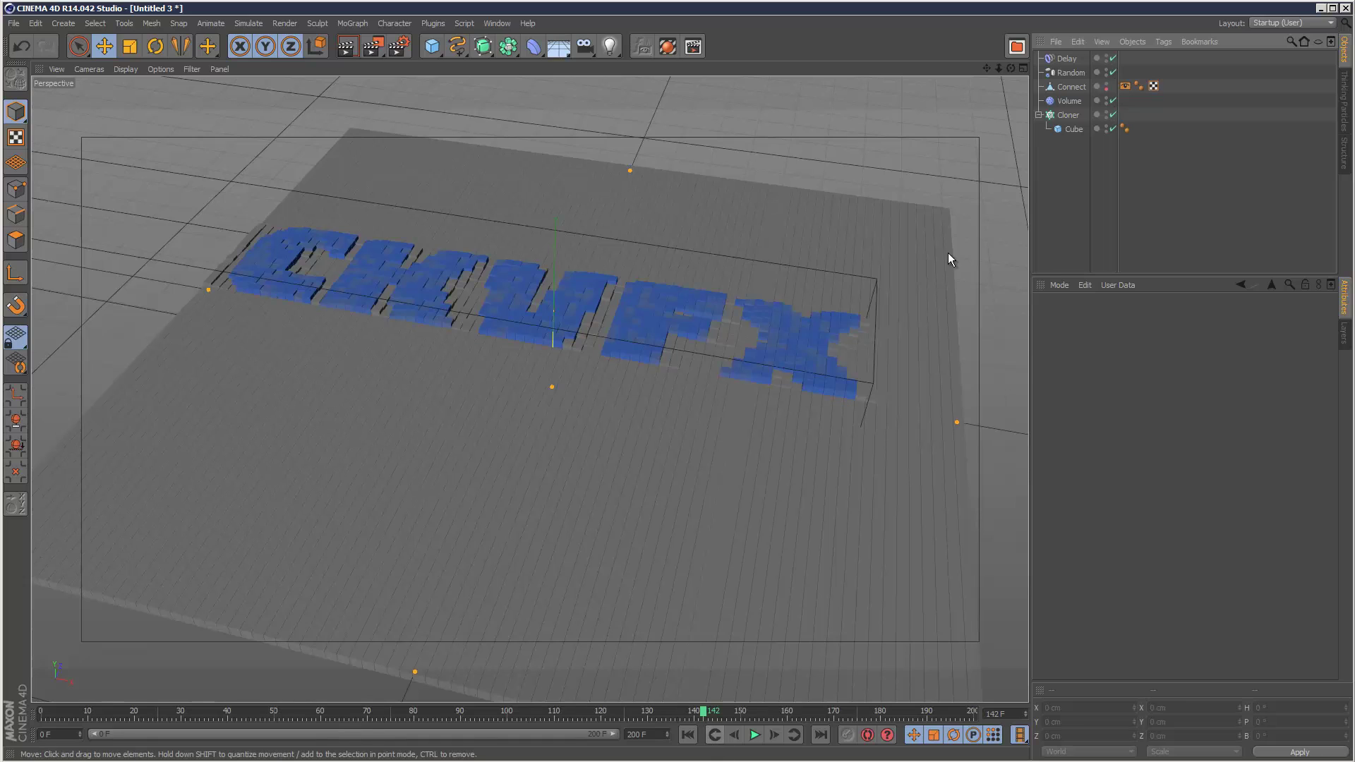
left_click(750, 737)
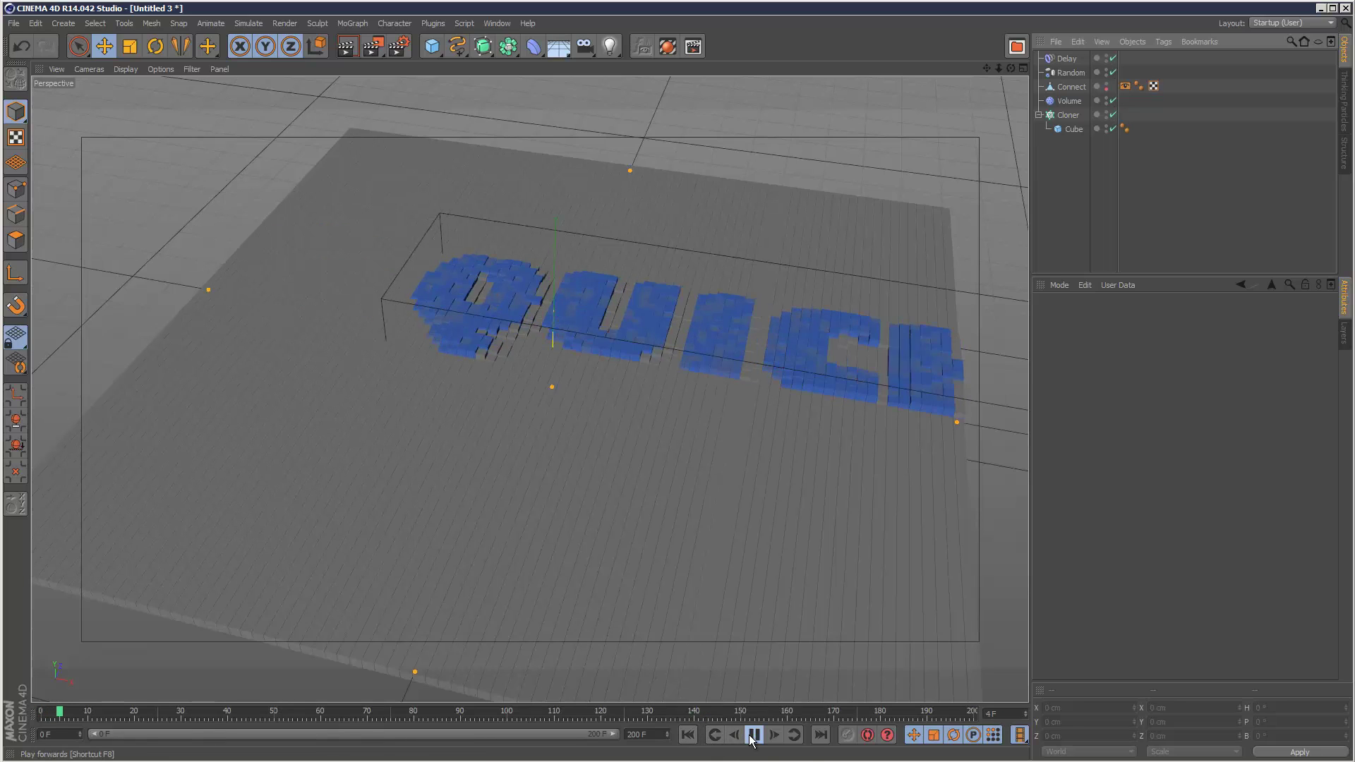
Step: Stop playback and switch the Delay effector's mode to Spring
left_click(754, 735)
left_click(1067, 59)
left_click(1144, 466)
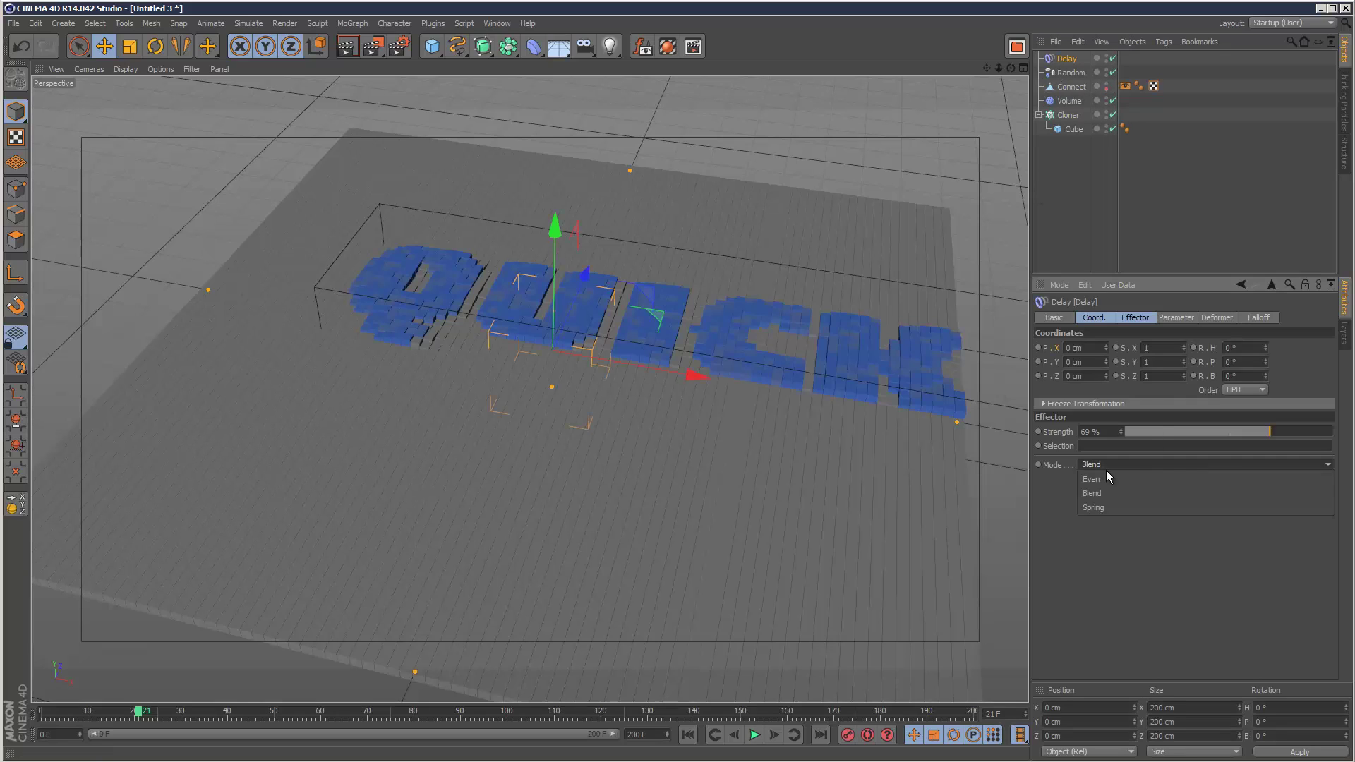
left_click(1121, 510)
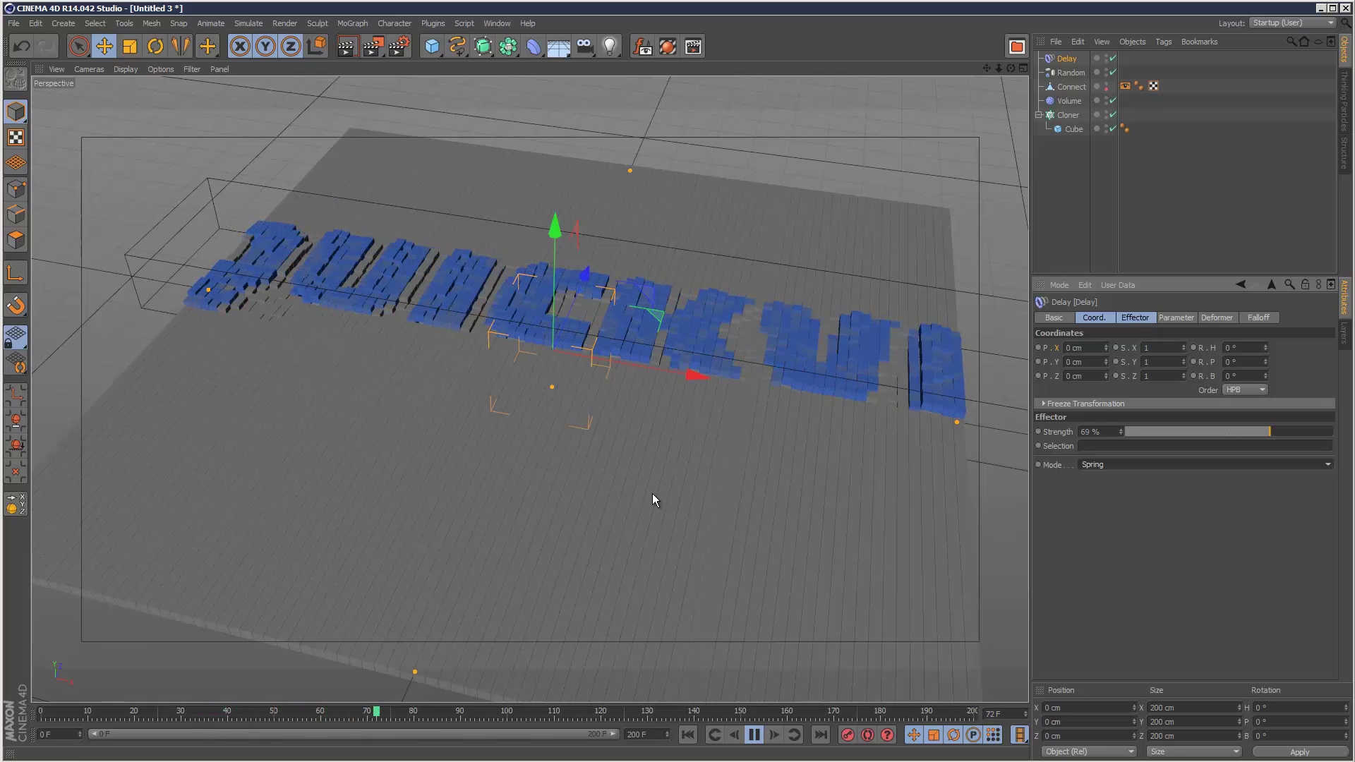
Step: Lower the Delay strength to 47 % and replay the animation from the start
left_click(754, 735)
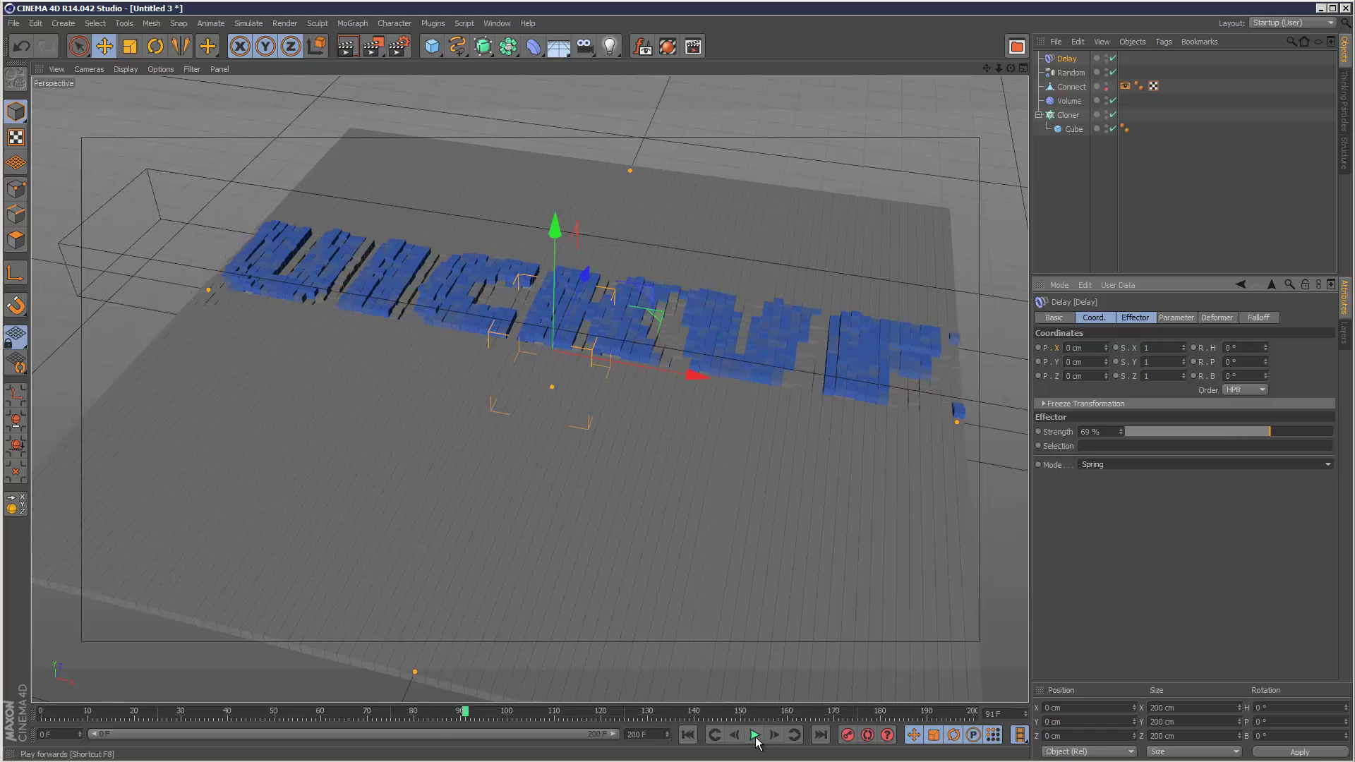
left_click(1226, 432)
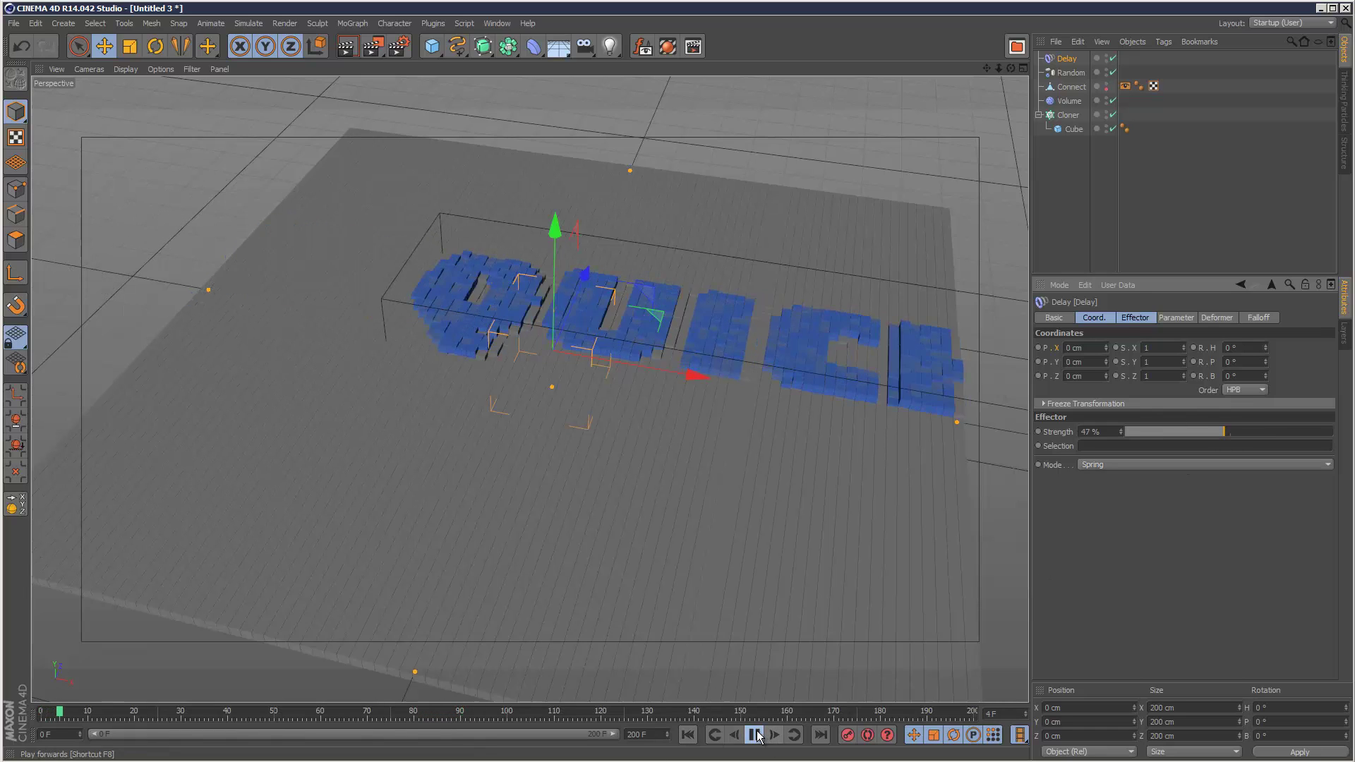
left_click(1077, 260)
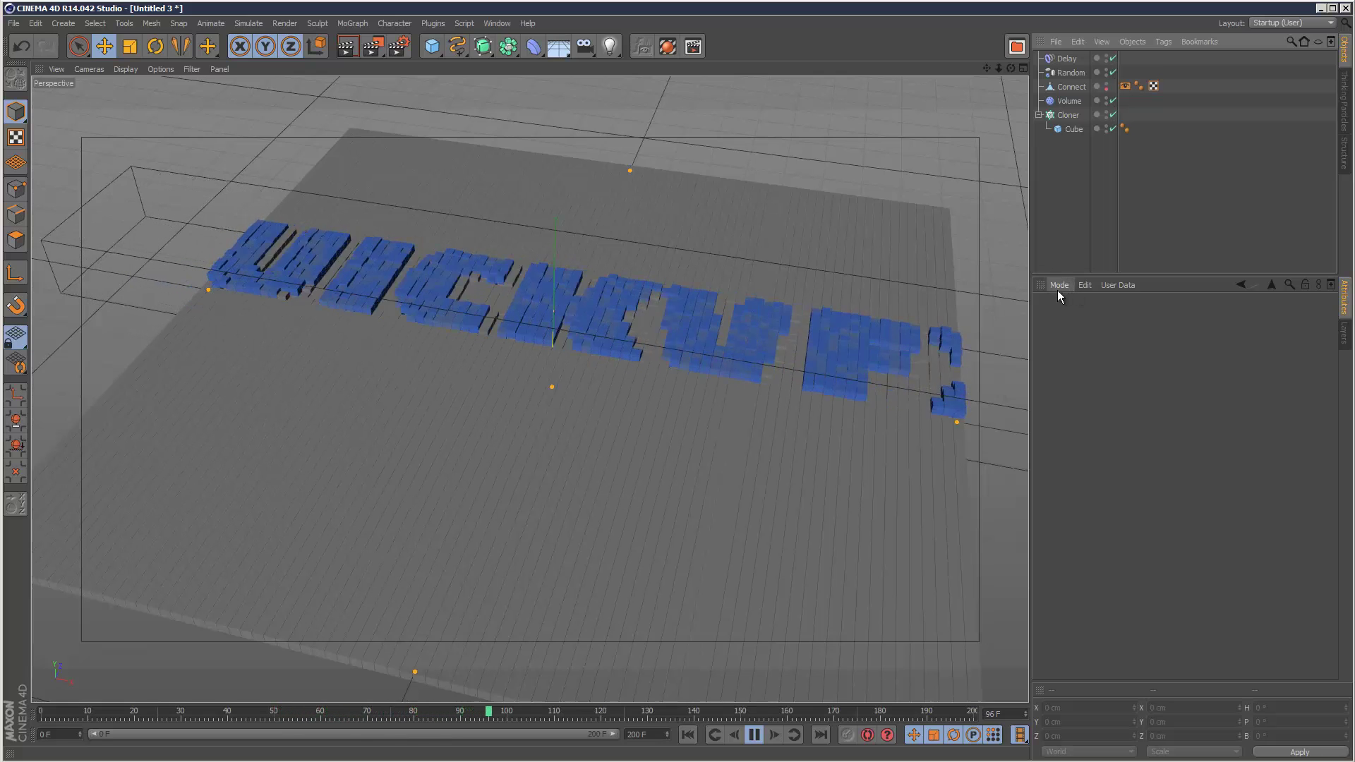
Step: Stop at frame 106, return Delay to Blend mode at 50 %, and replay to compare
left_click(754, 735)
left_click(1066, 58)
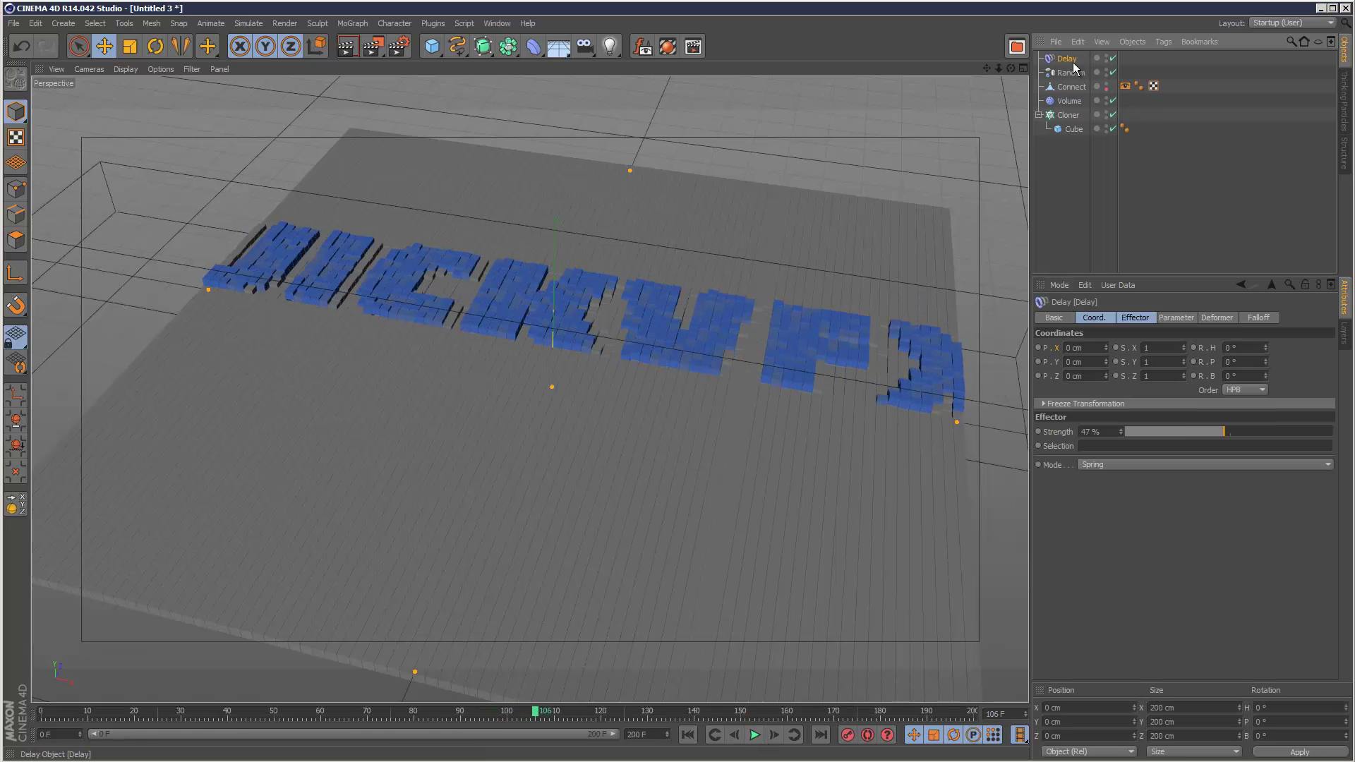
left_click(1150, 464)
left_click(1146, 494)
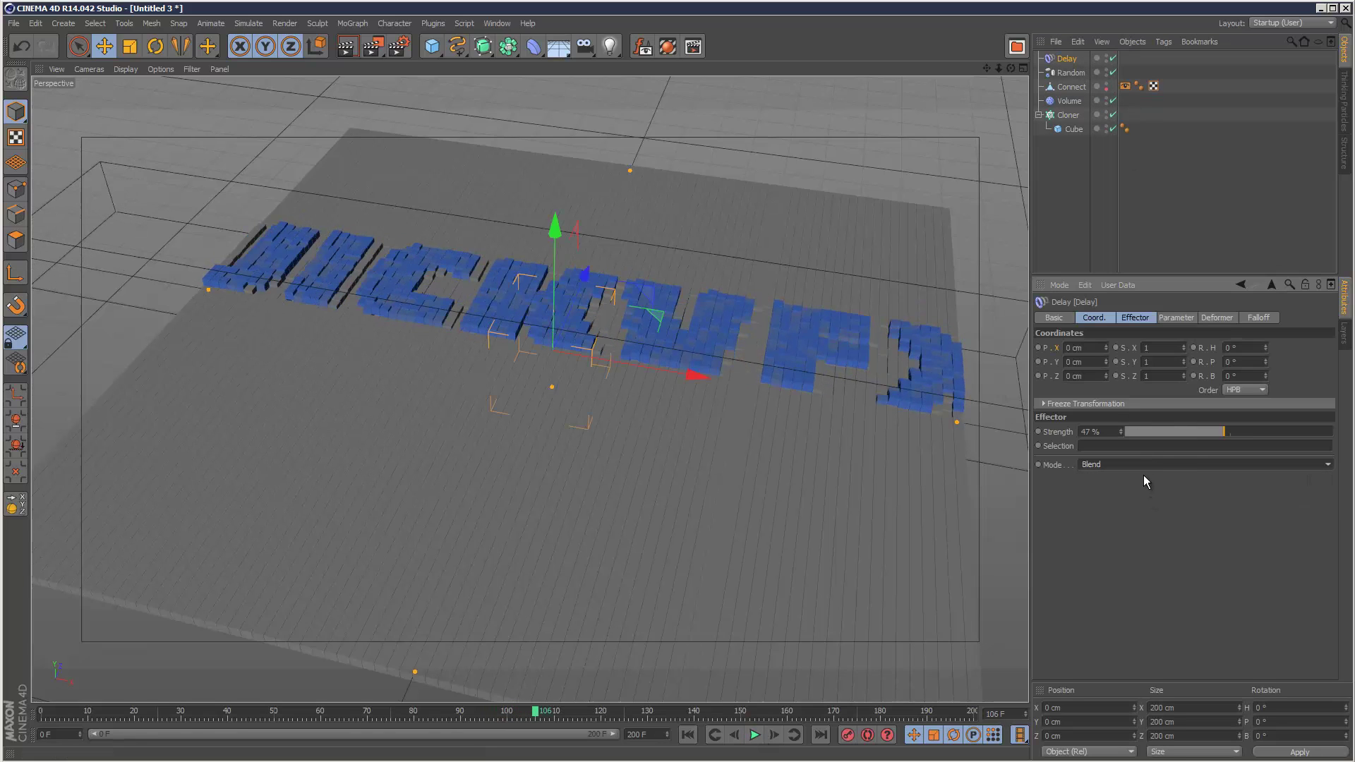
left_click(1197, 210)
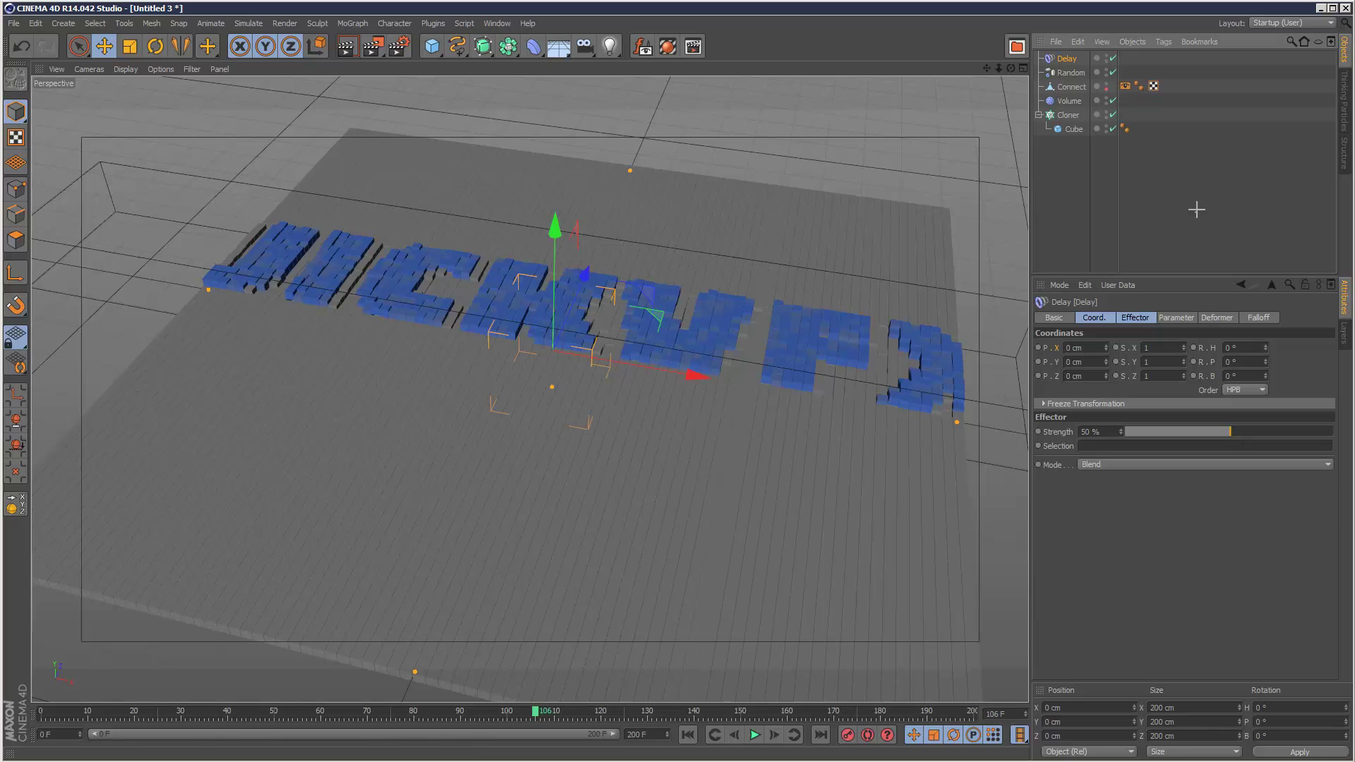
left_click(754, 735)
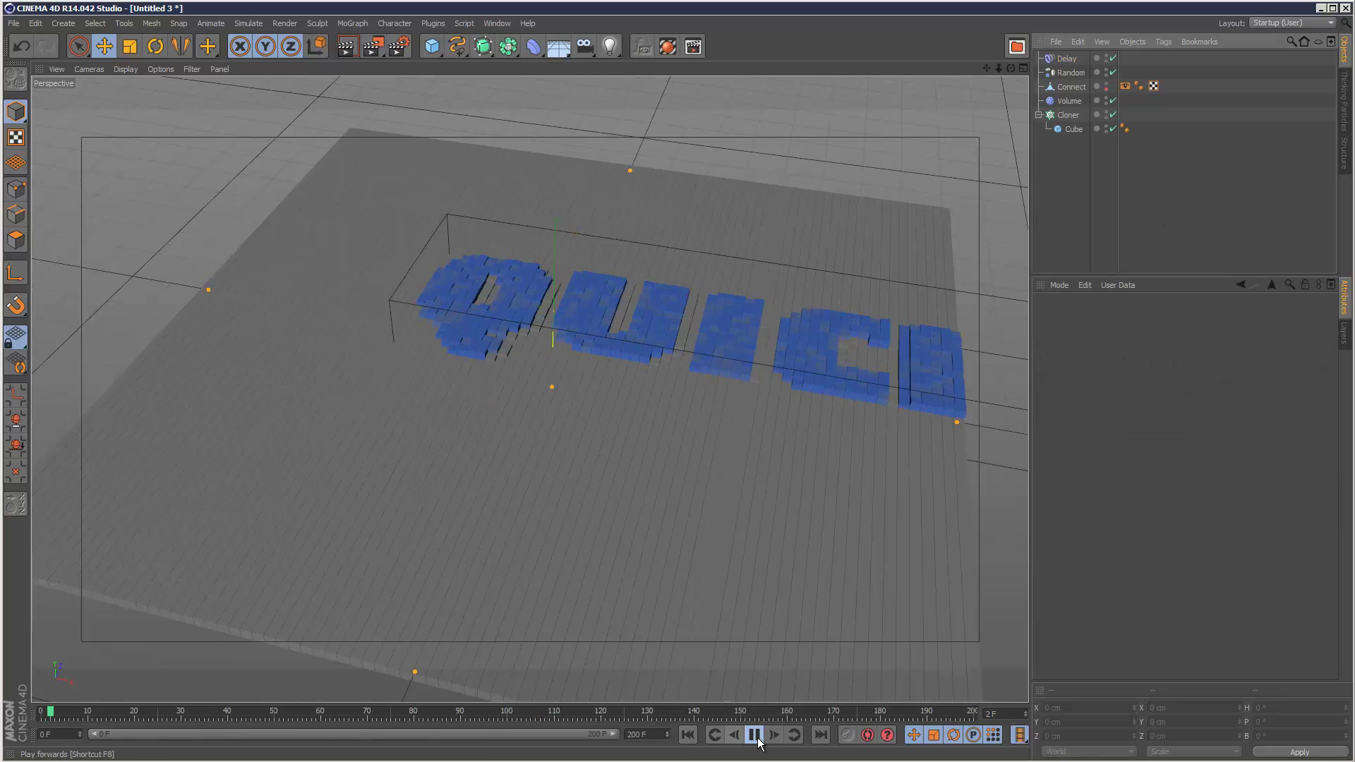